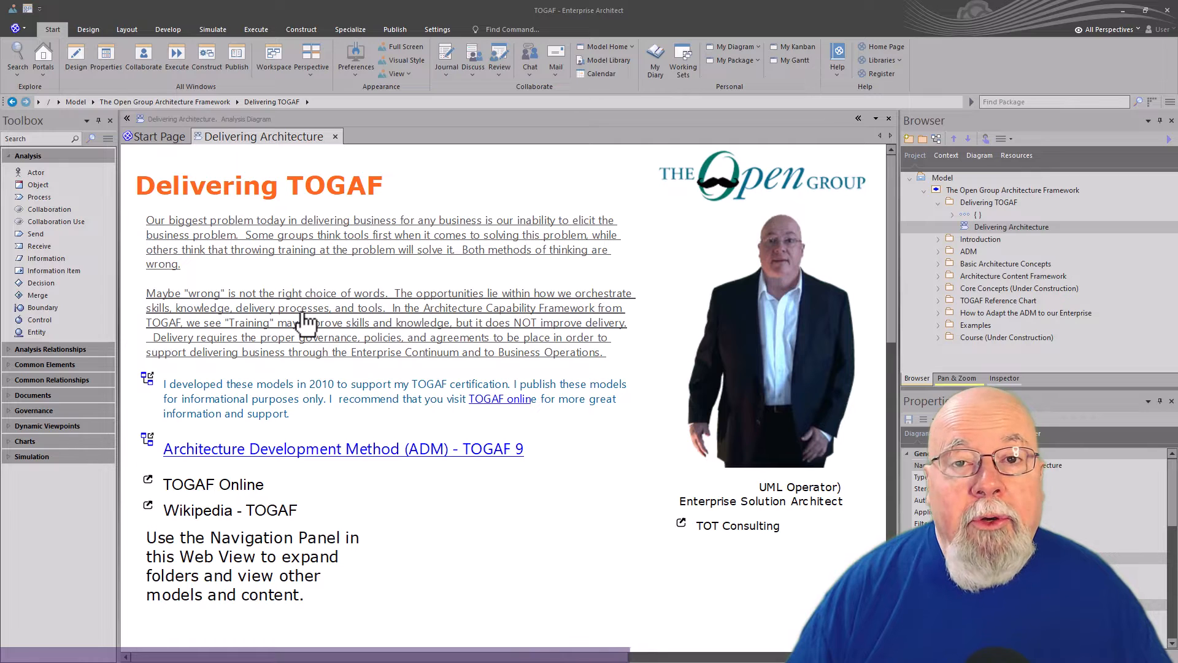
- Follow the Delivering TOGAF page's hyperlinks to the Architecture Capability Framework diagram, the ADM diagram and the Wikipedia - TOGAF page, returning from each
double_click(302, 314)
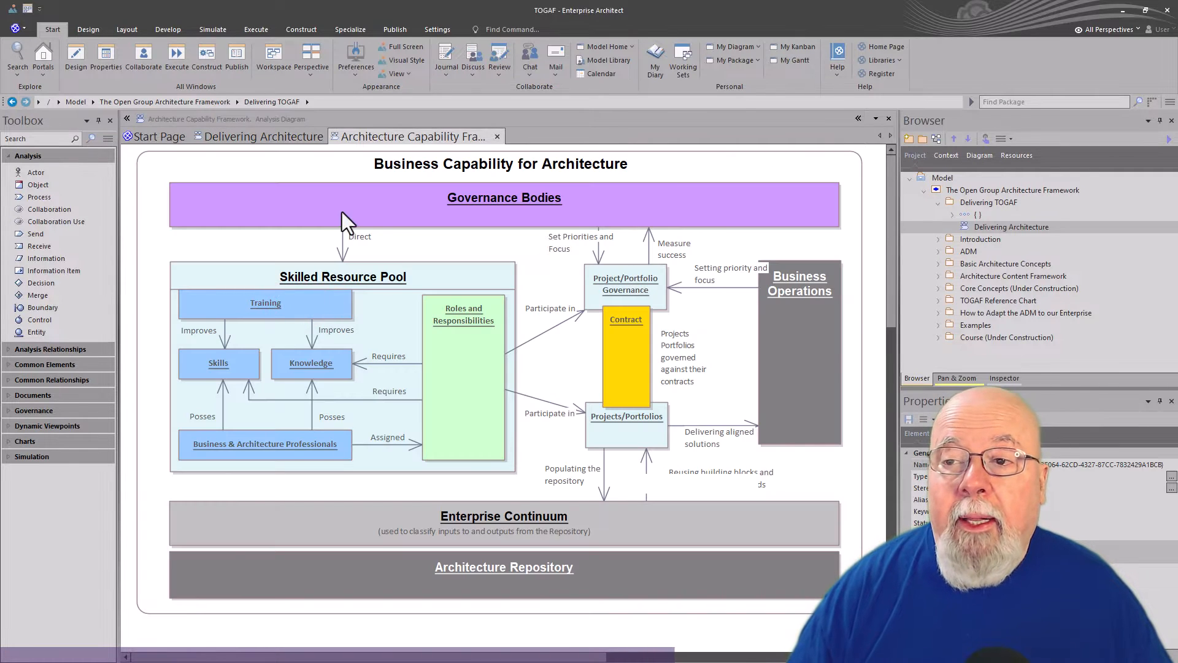
left_click(497, 137)
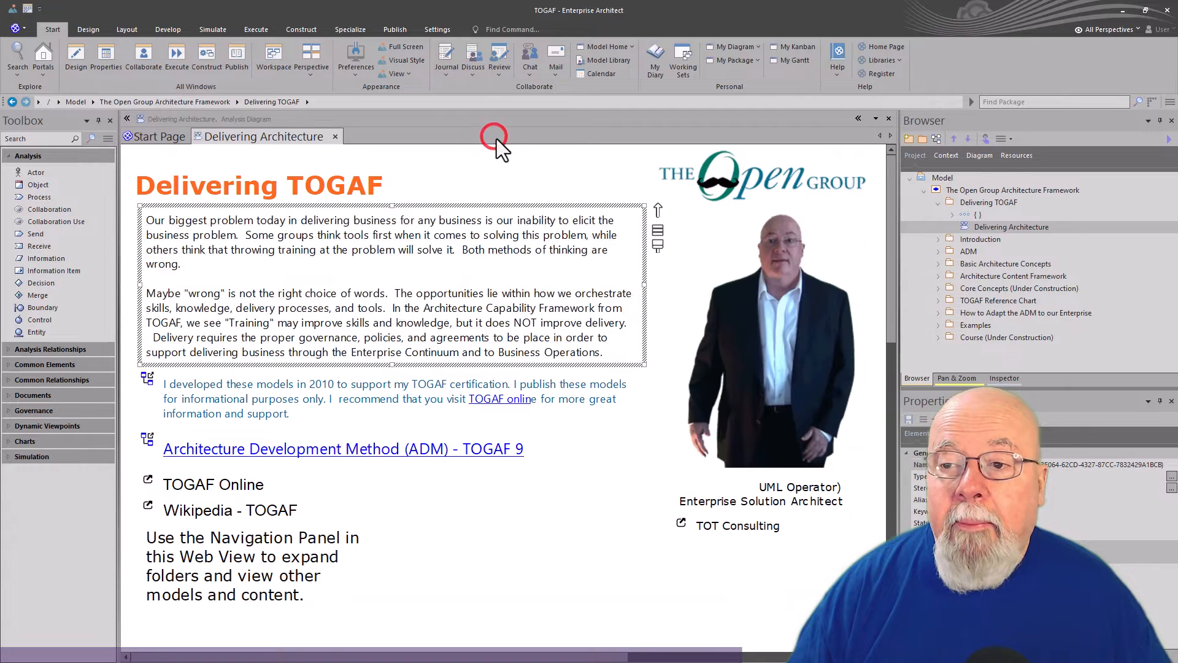
double_click(305, 396)
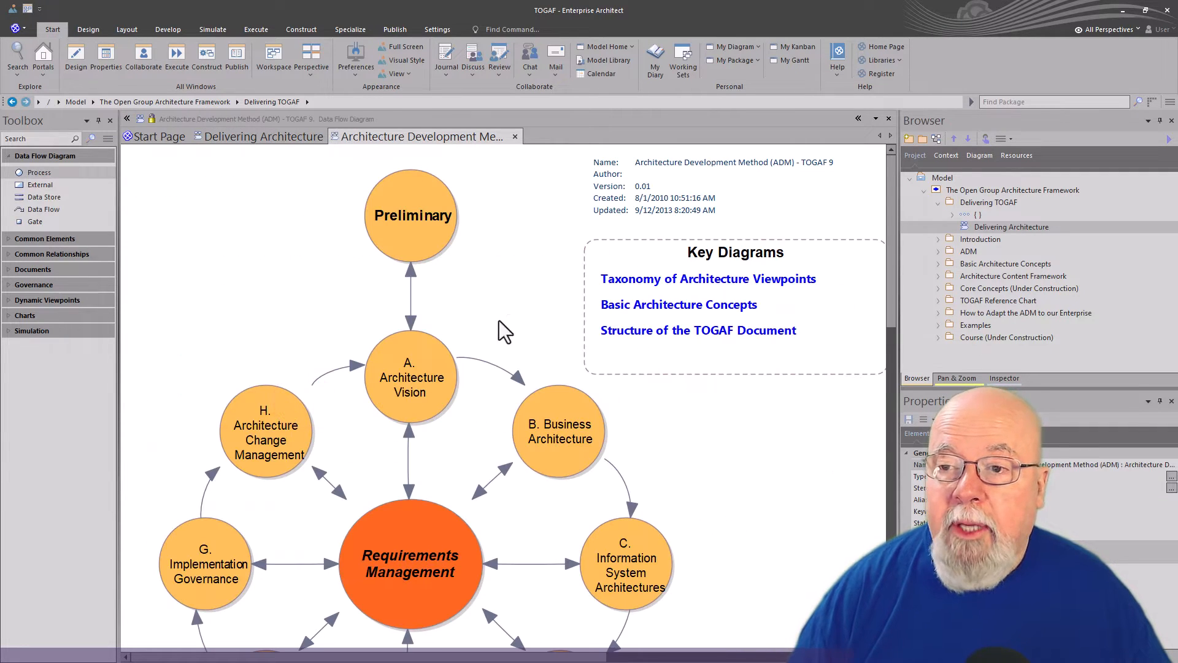
left_click(515, 136)
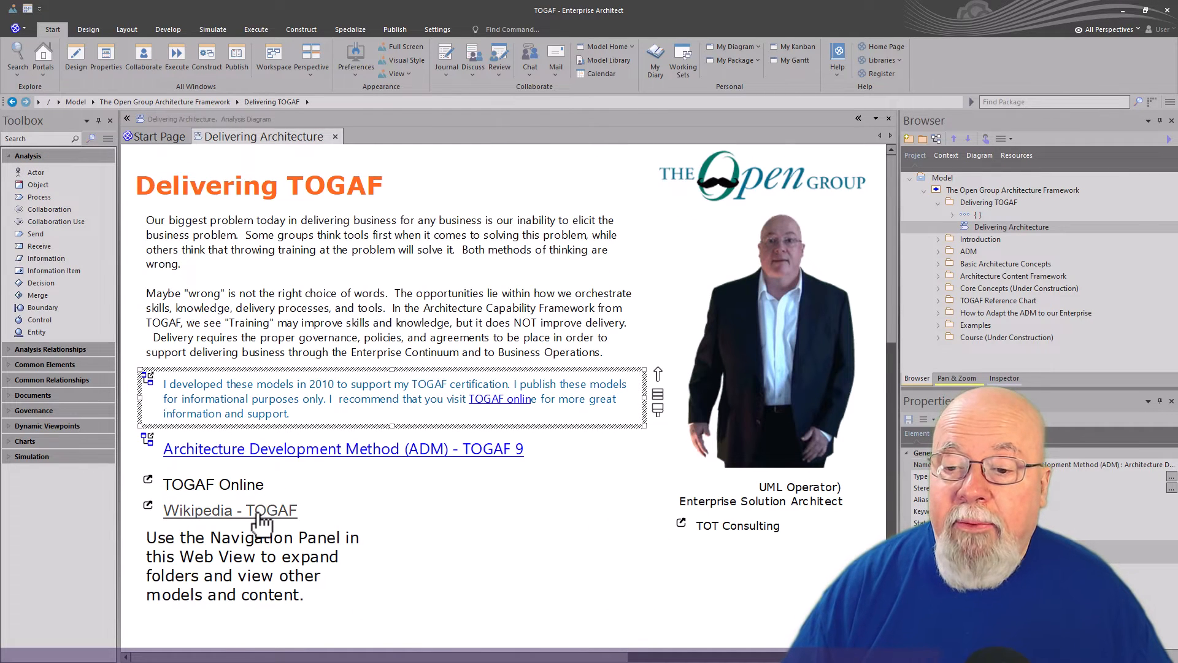
left_click(248, 508)
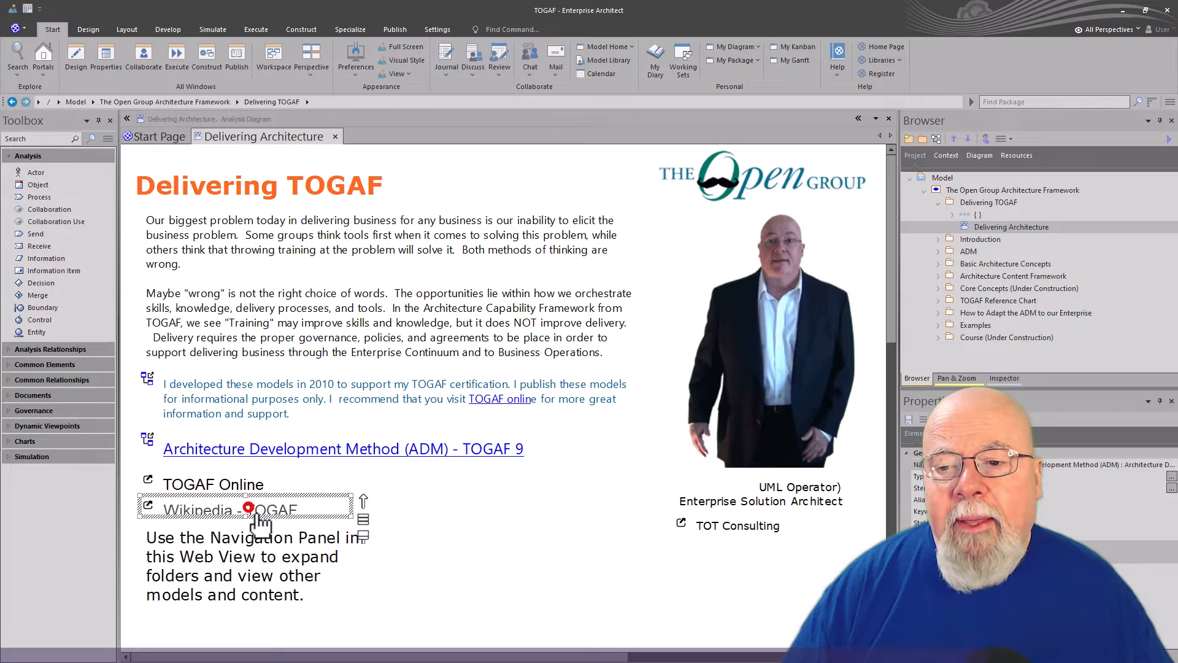
left_click(1114, 9)
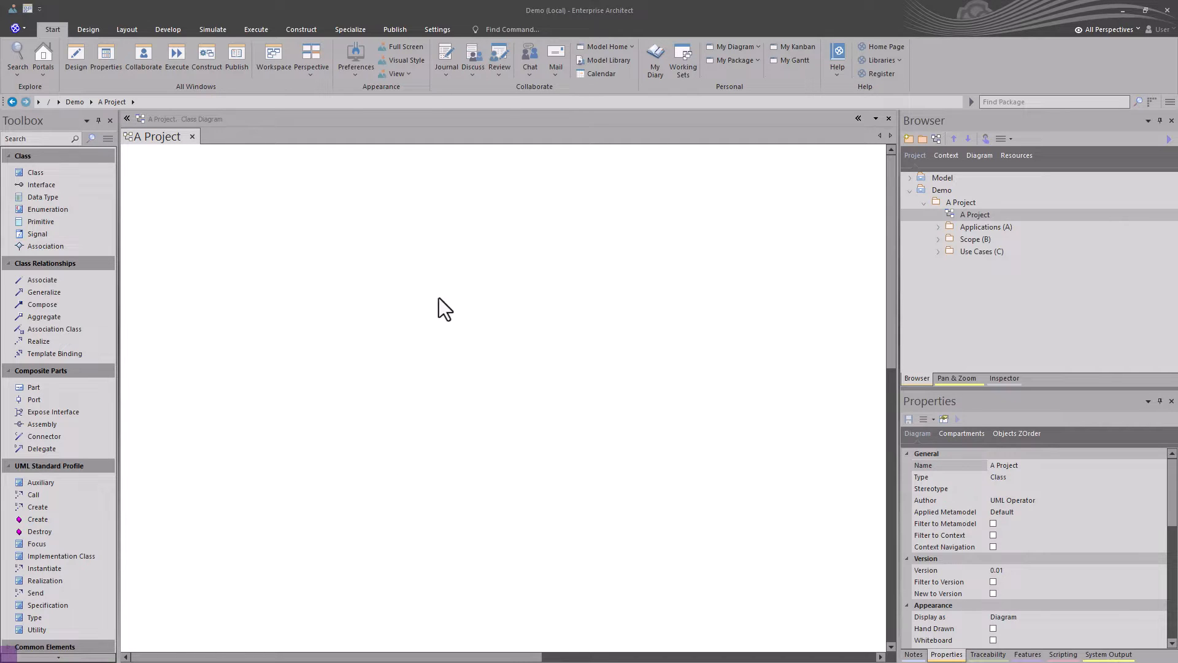
- Review the A Project package by opening the Applications (A), Scope (B) and Use Cases (C) diagrams from its subpackages
left_click(966, 215)
left_click(962, 204)
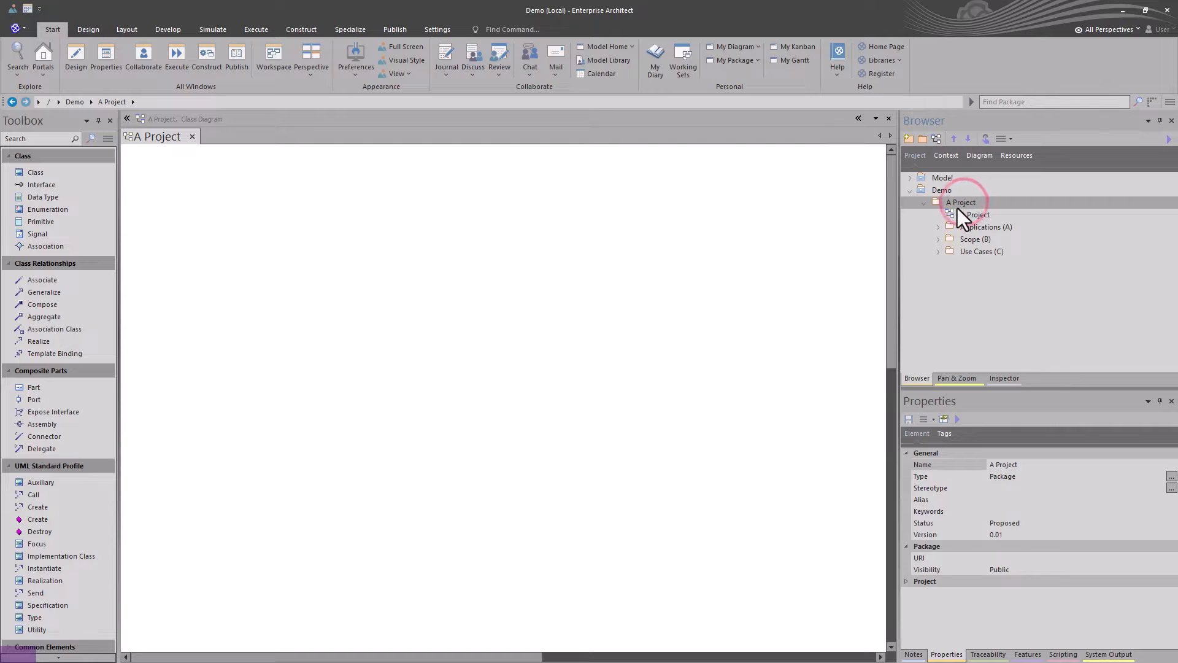
left_click(956, 212)
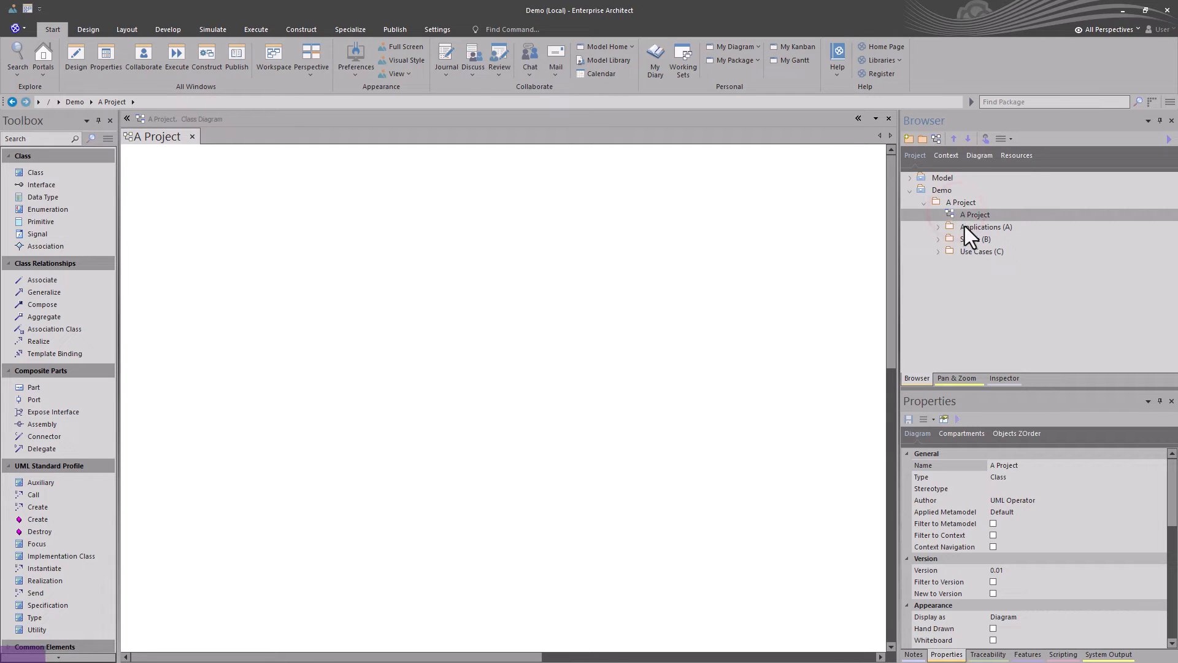
left_click(938, 227)
double_click(969, 239)
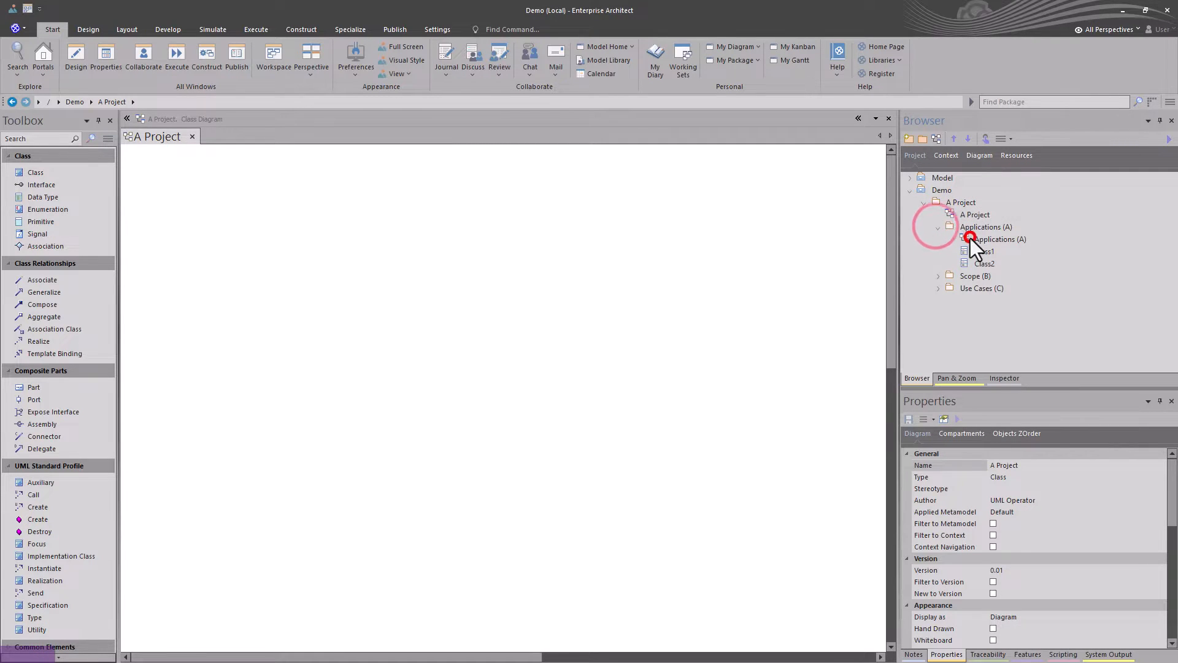
left_click(937, 278)
double_click(971, 290)
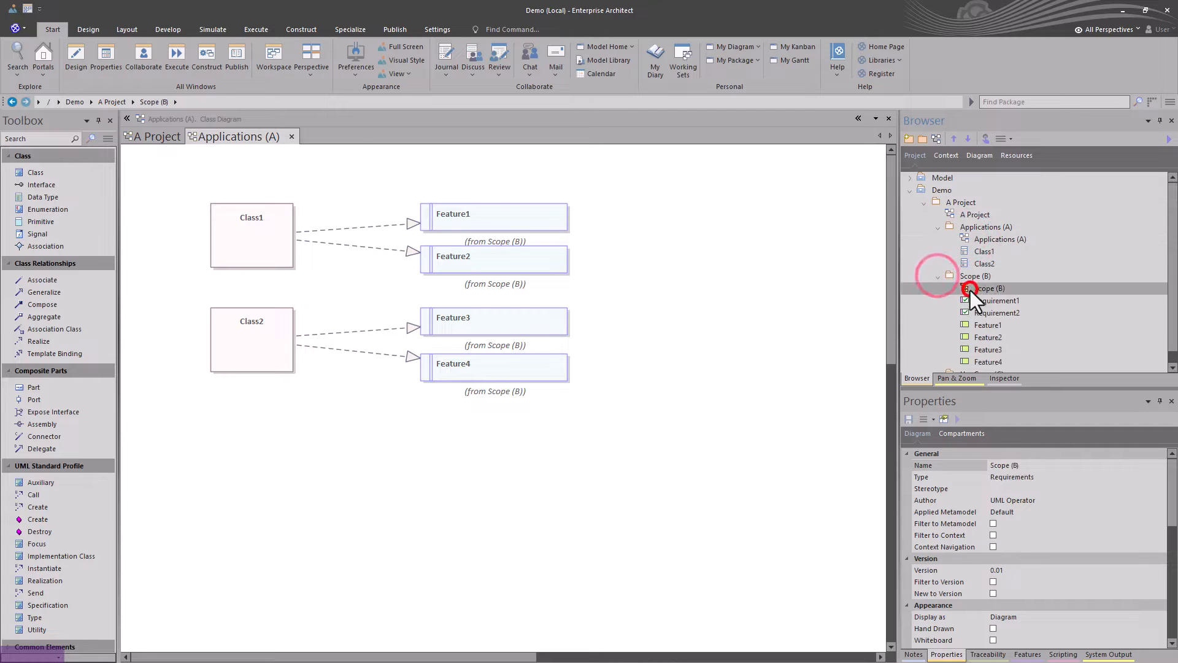
left_click(944, 277)
left_click(937, 289)
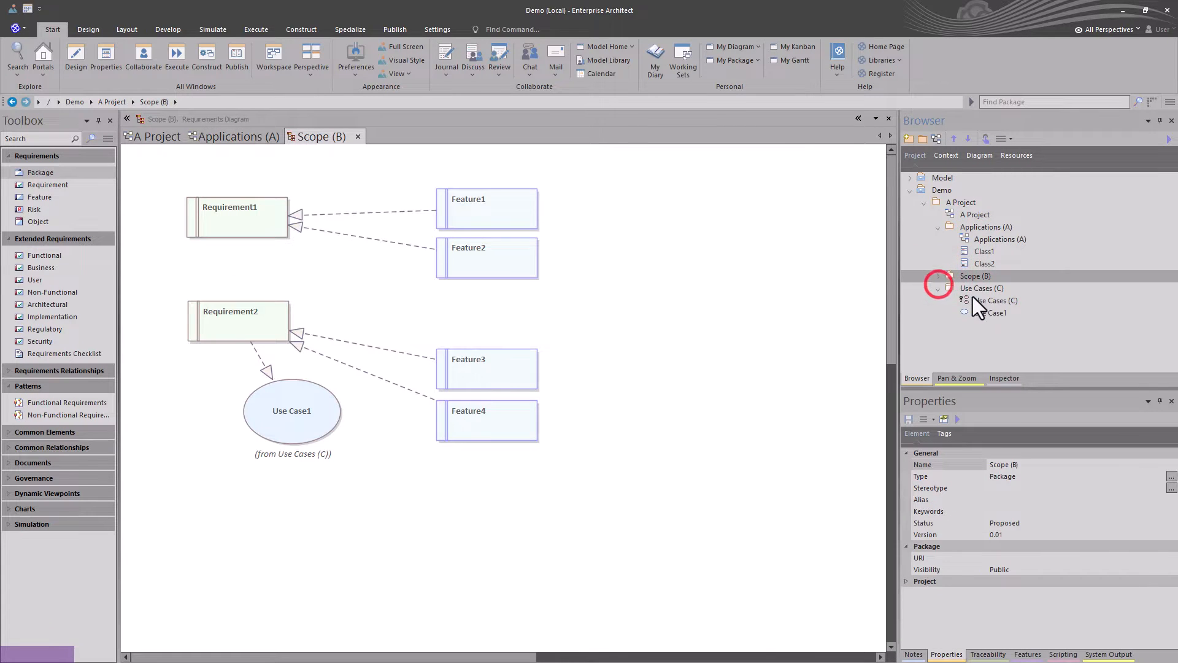
double_click(973, 300)
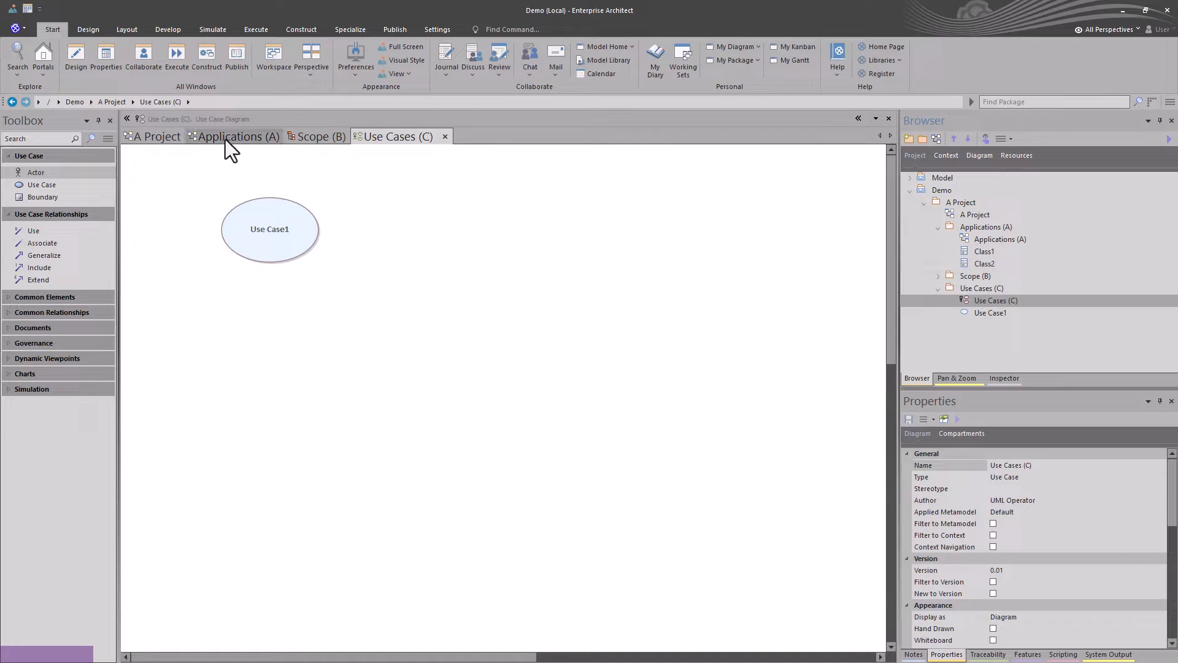
- Return to the A Project diagram and close all the other open diagrams
left_click(163, 138)
right_click(163, 138)
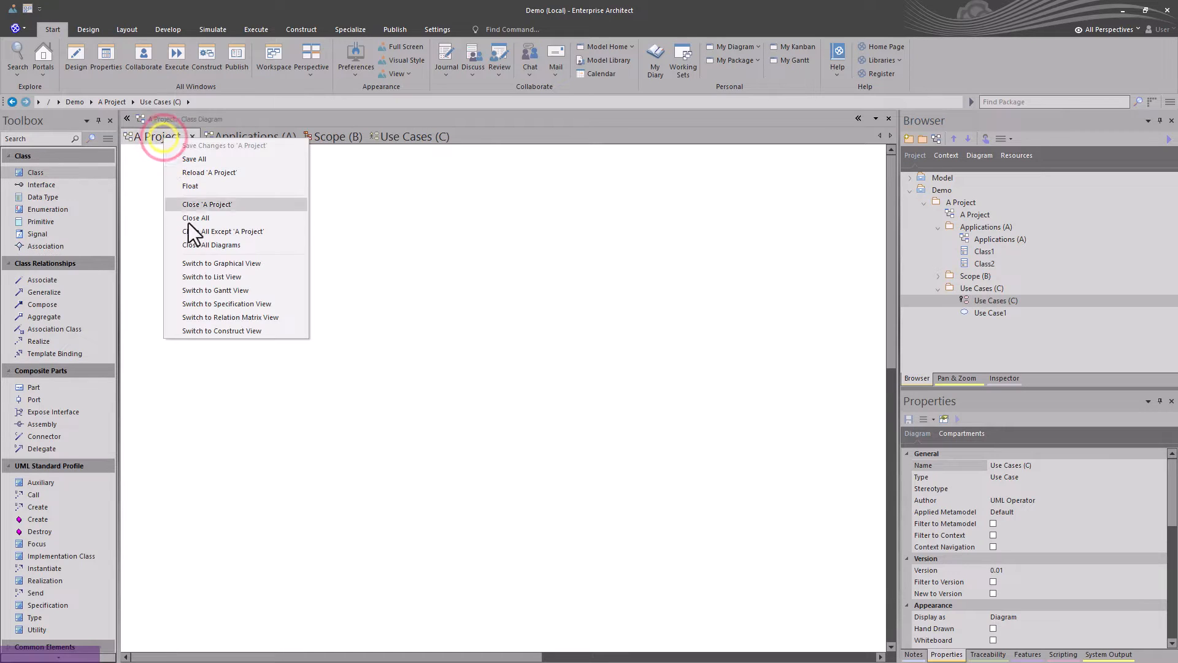
left_click(241, 230)
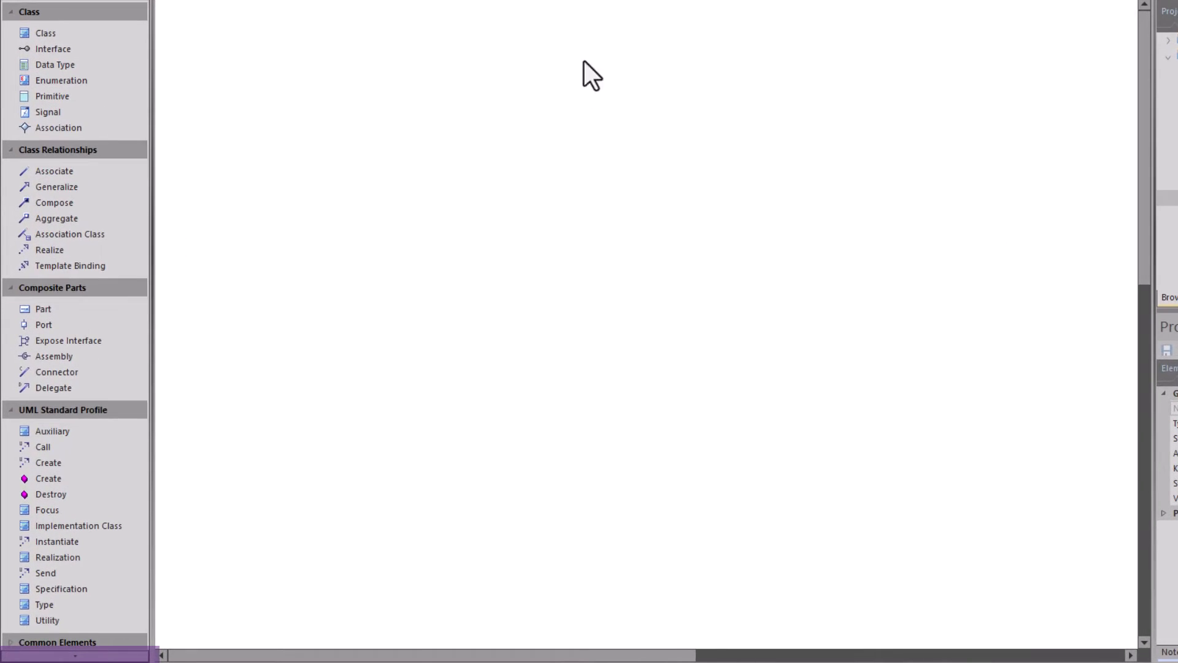
- Add two Text elements from the Common Elements group near the A Project diagram's upper-left corner, one below the other
left_click(7, 410)
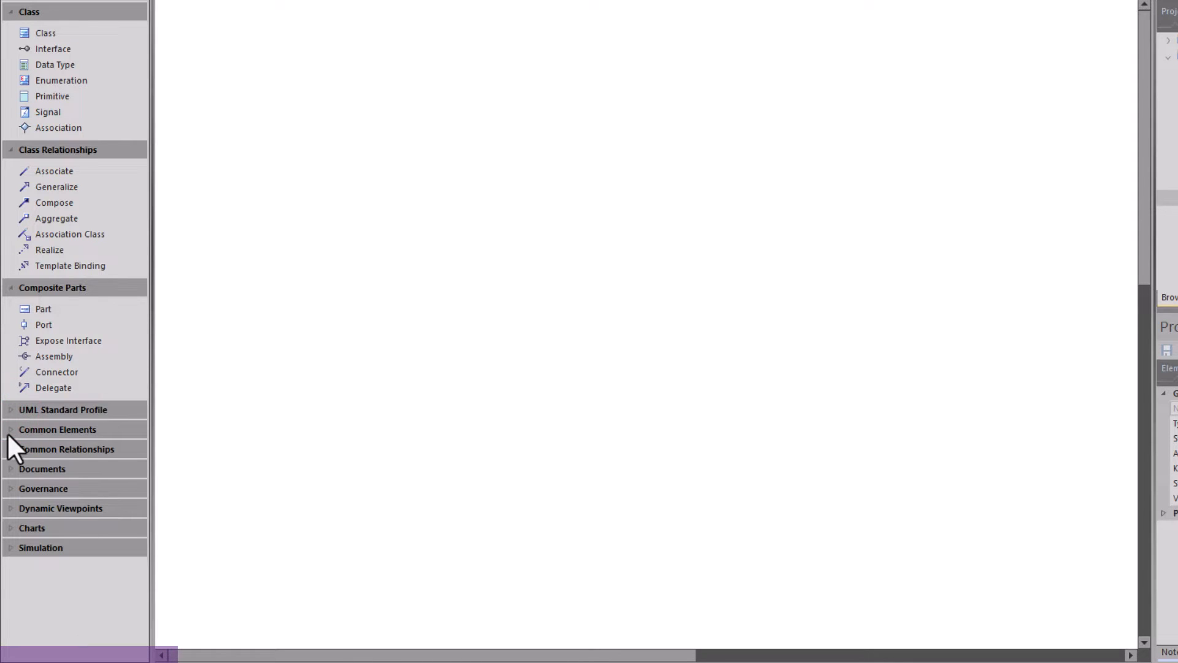
left_click(10, 431)
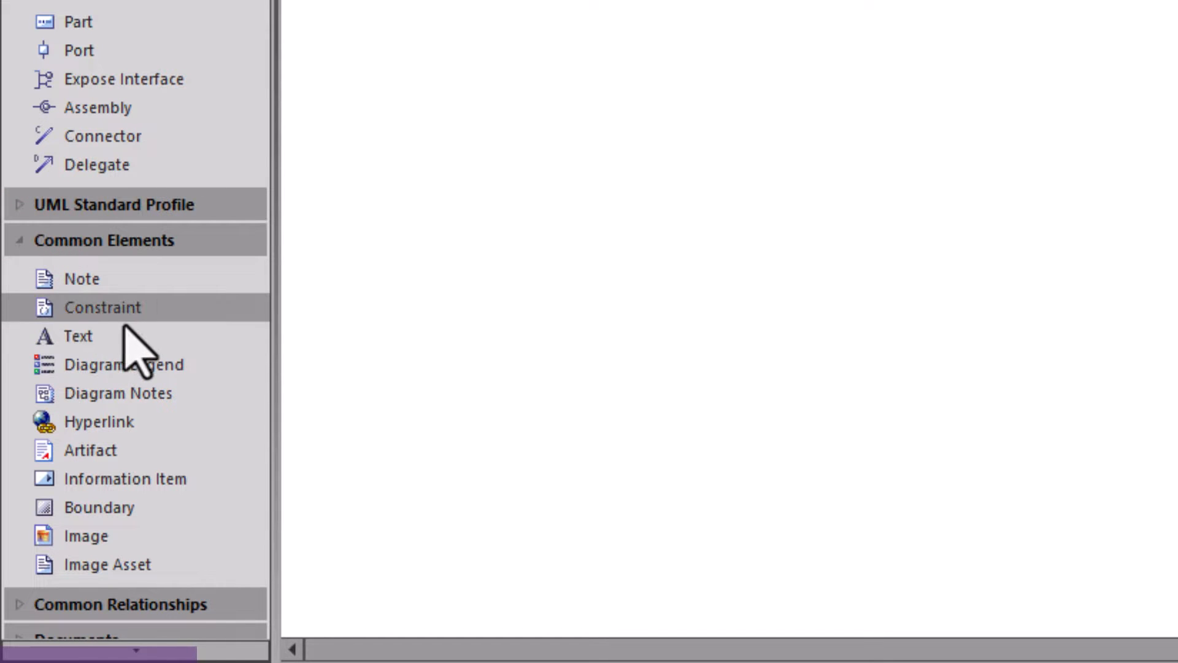
left_click(115, 325)
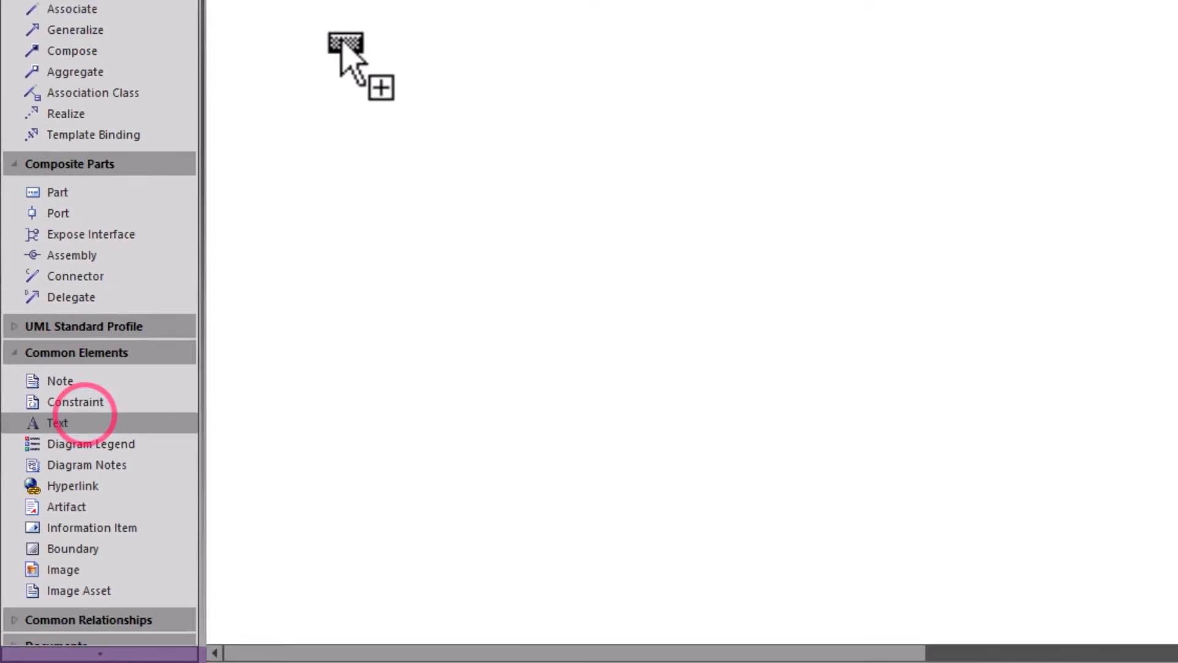
left_click(208, 74)
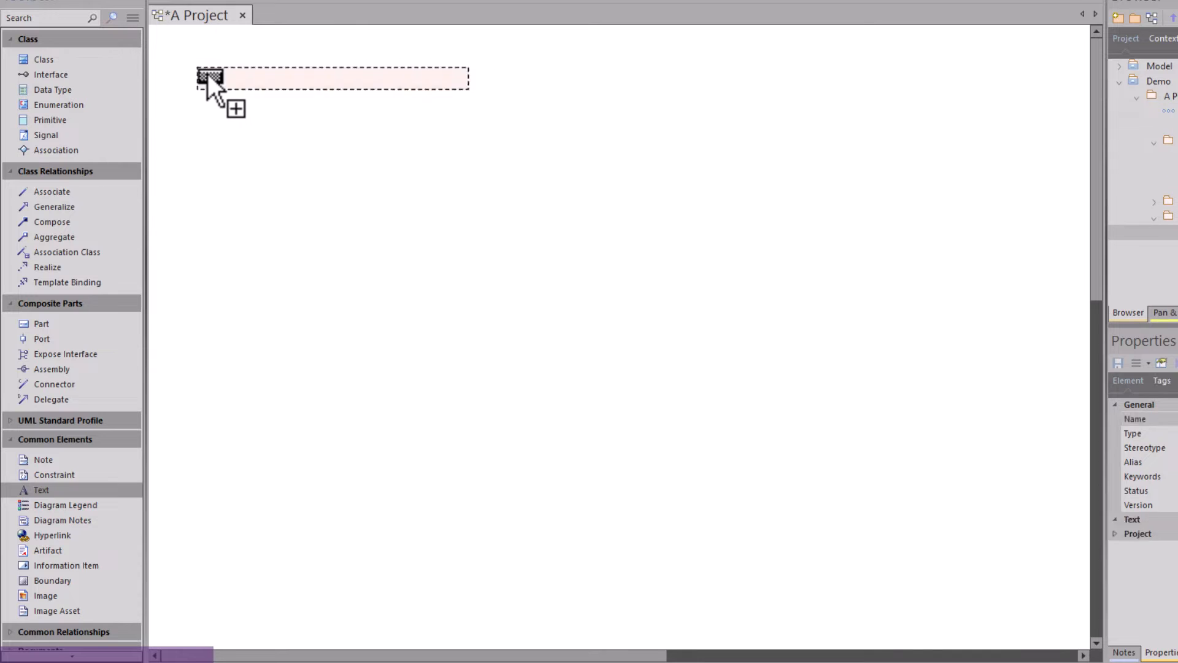
left_click(221, 119)
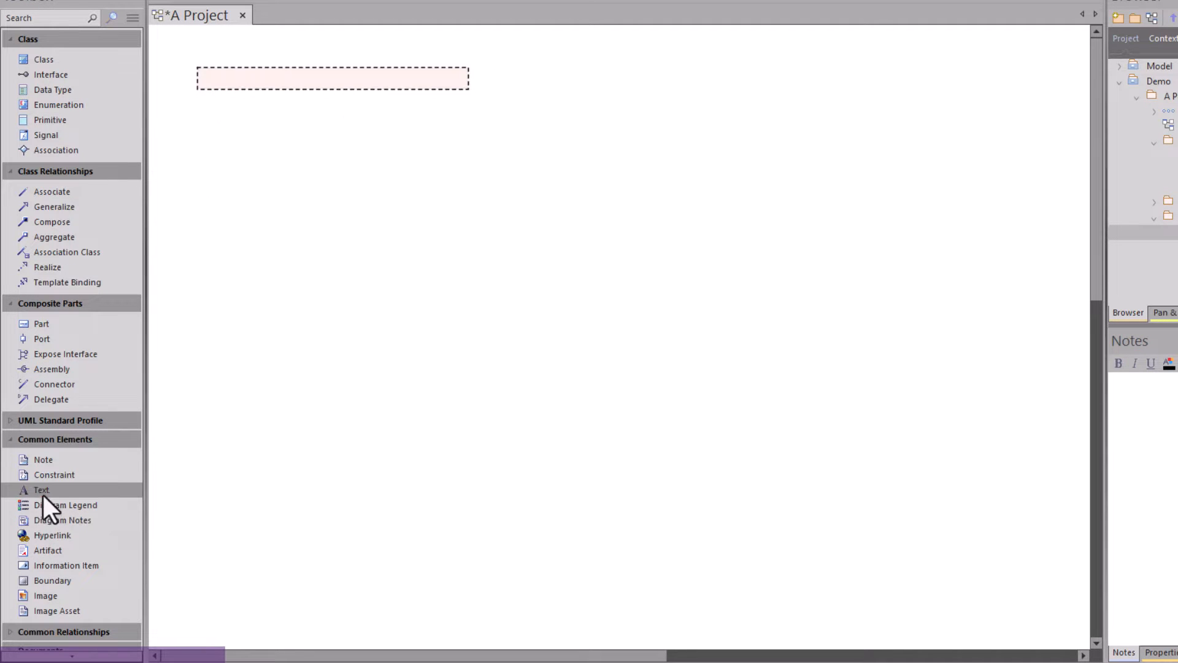
left_click(43, 493)
left_click(215, 122)
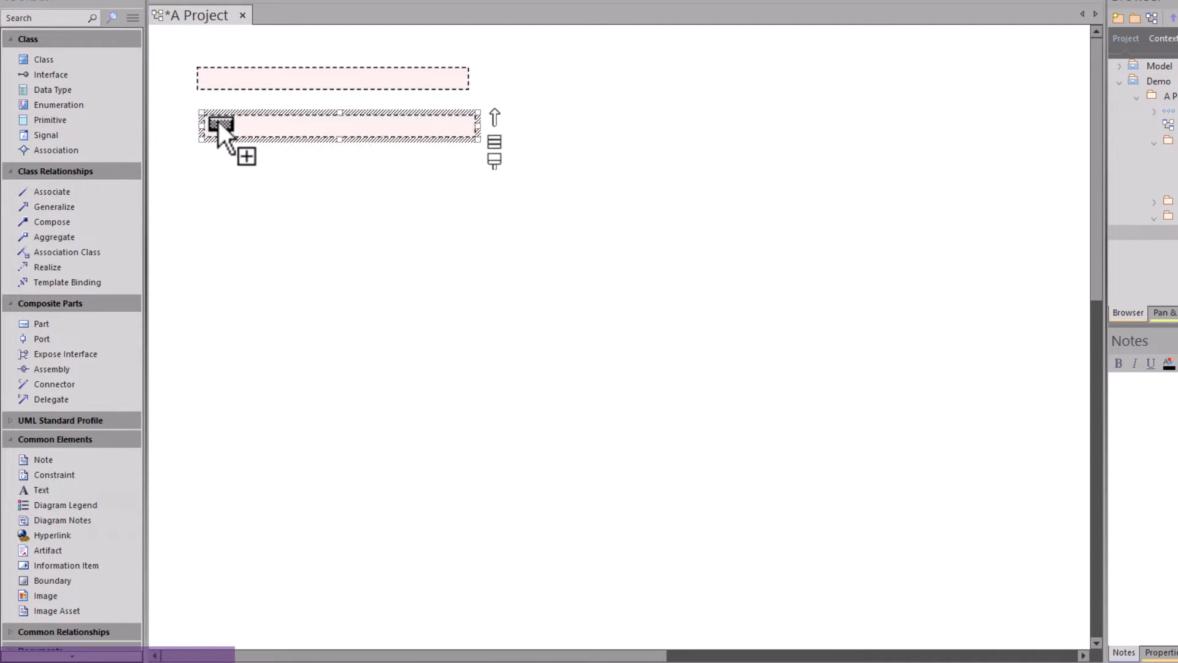
- Add an Image element showing UML_Operator_Logo.png beside the text elements and adjust its position near the diagram's upper edge
left_click(65, 593)
left_click(713, 76)
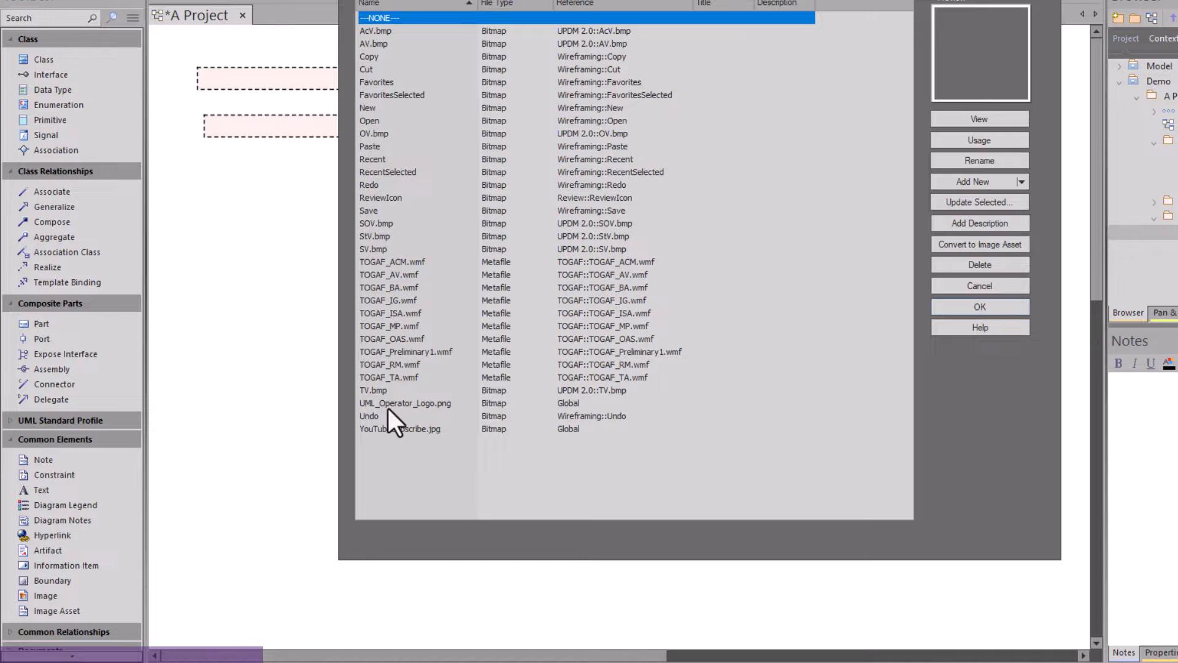
left_click(388, 405)
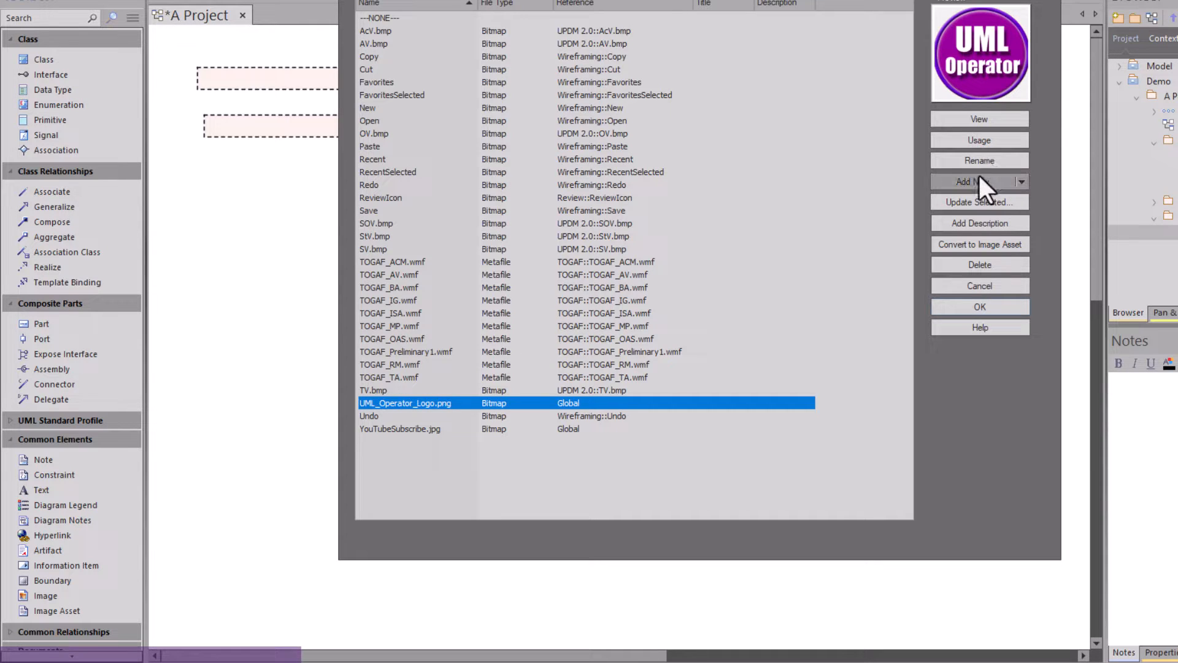
left_click(969, 306)
left_click(792, 186)
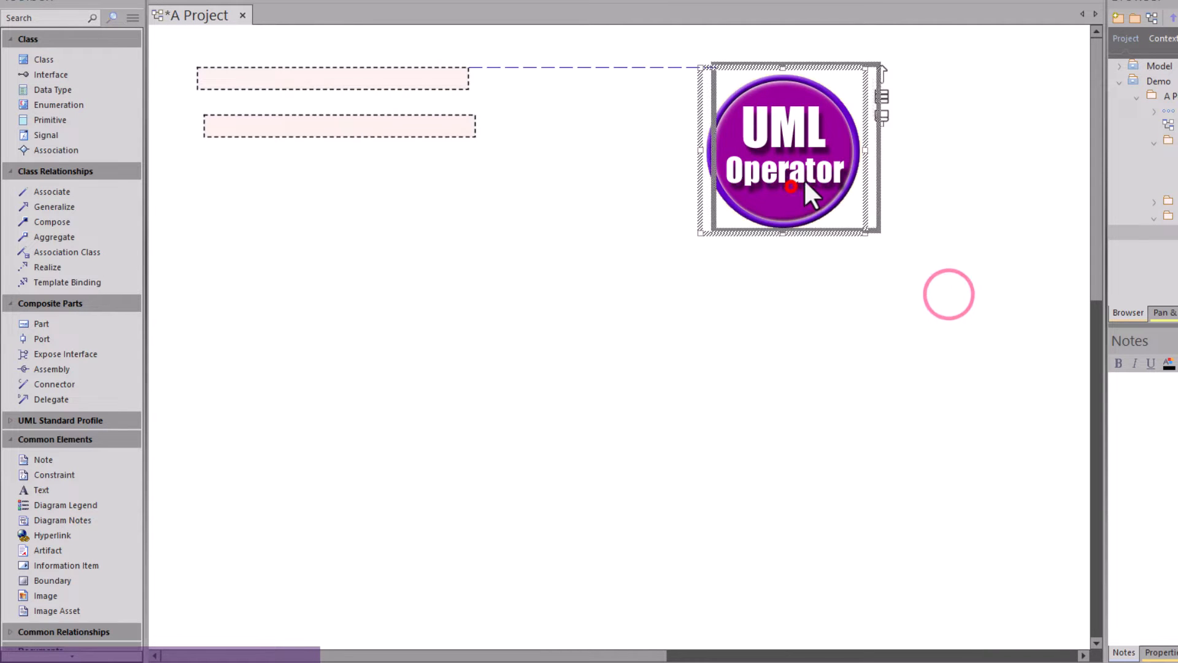
left_click_drag(804, 179, 801, 175)
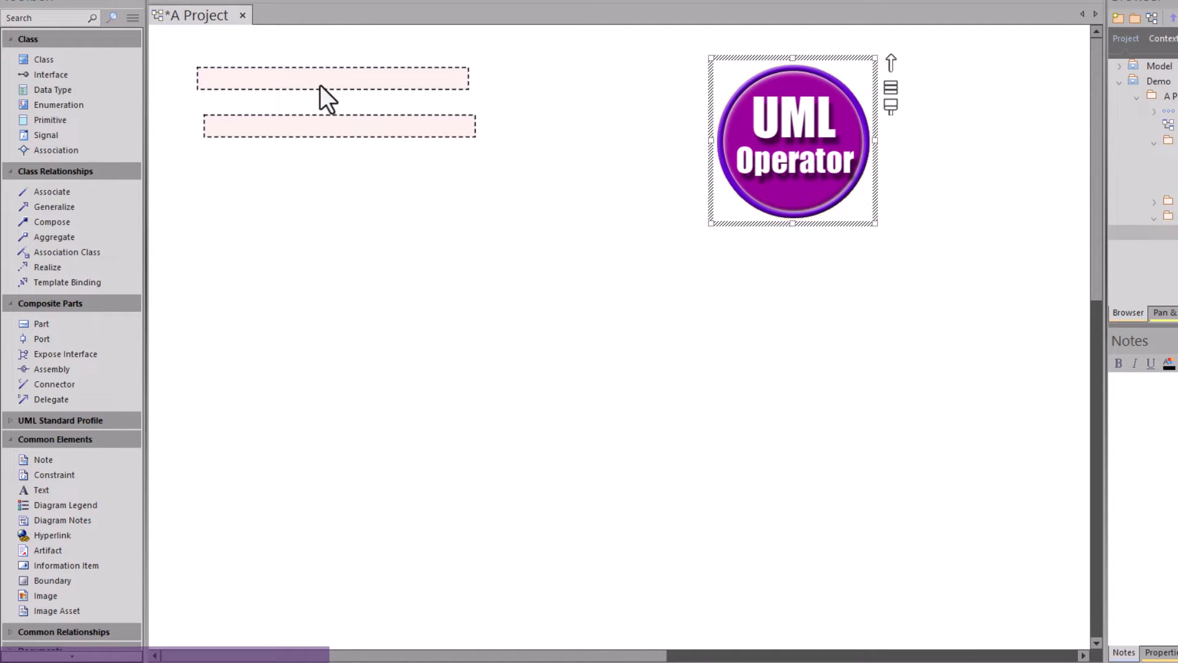
- Move and enlarge the upper text element so it spans nearly to the logo, and shift the lower text element left beneath it
left_click_drag(319, 84, 304, 73)
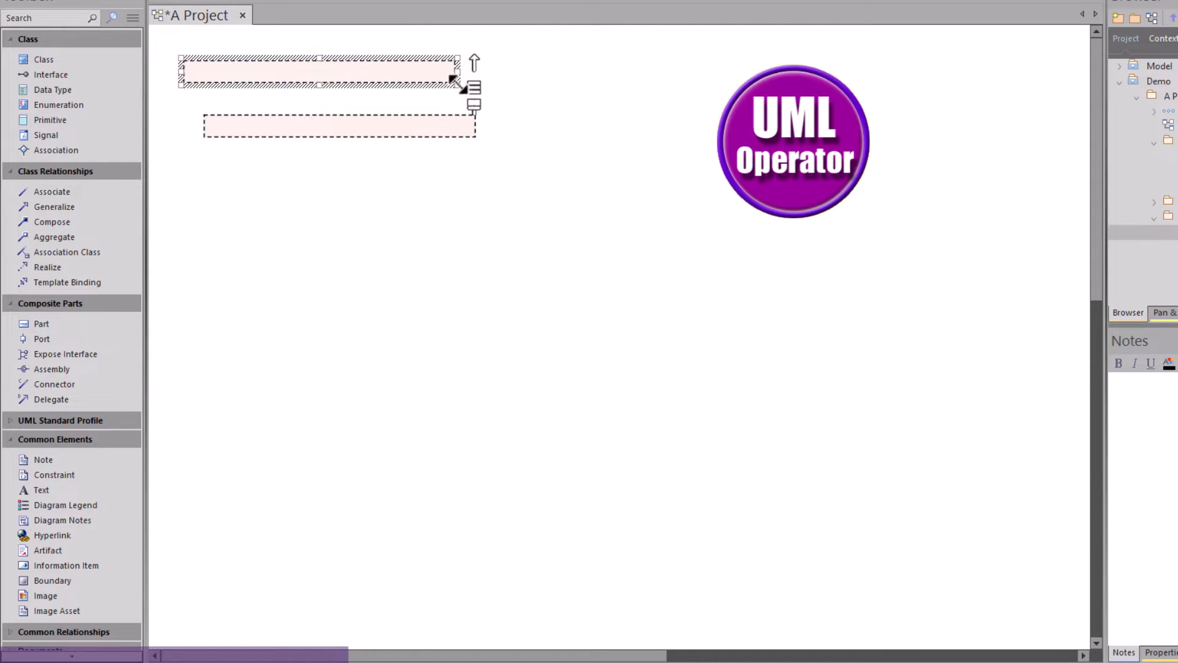
left_click_drag(458, 85, 713, 97)
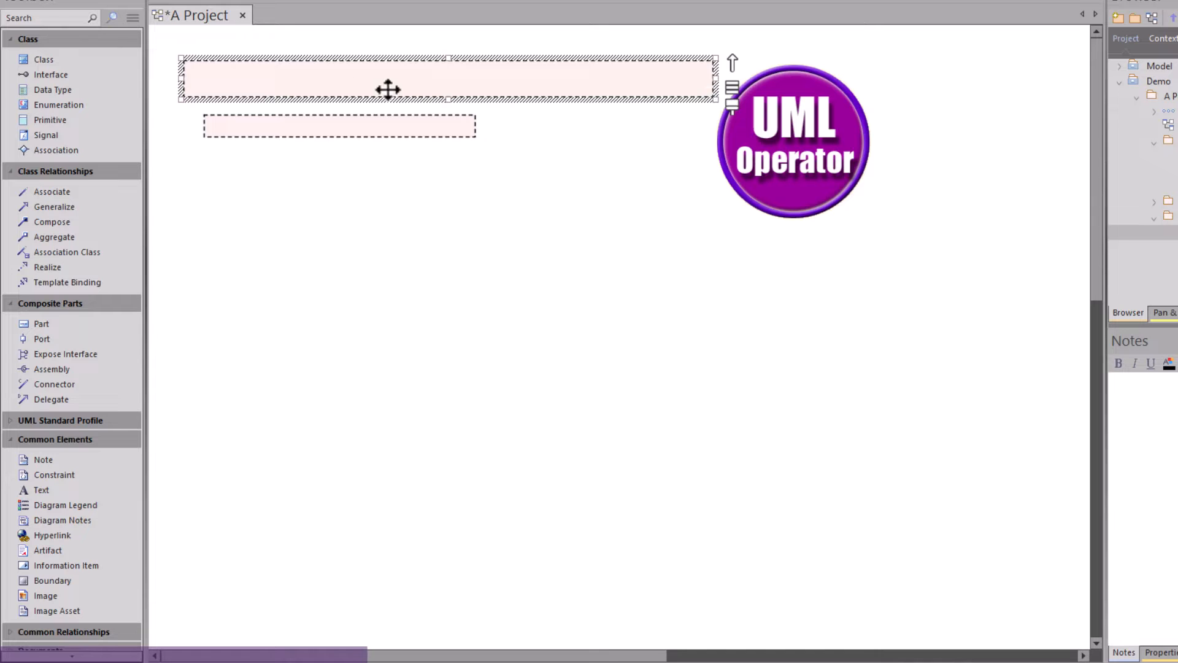
left_click_drag(358, 78, 340, 70)
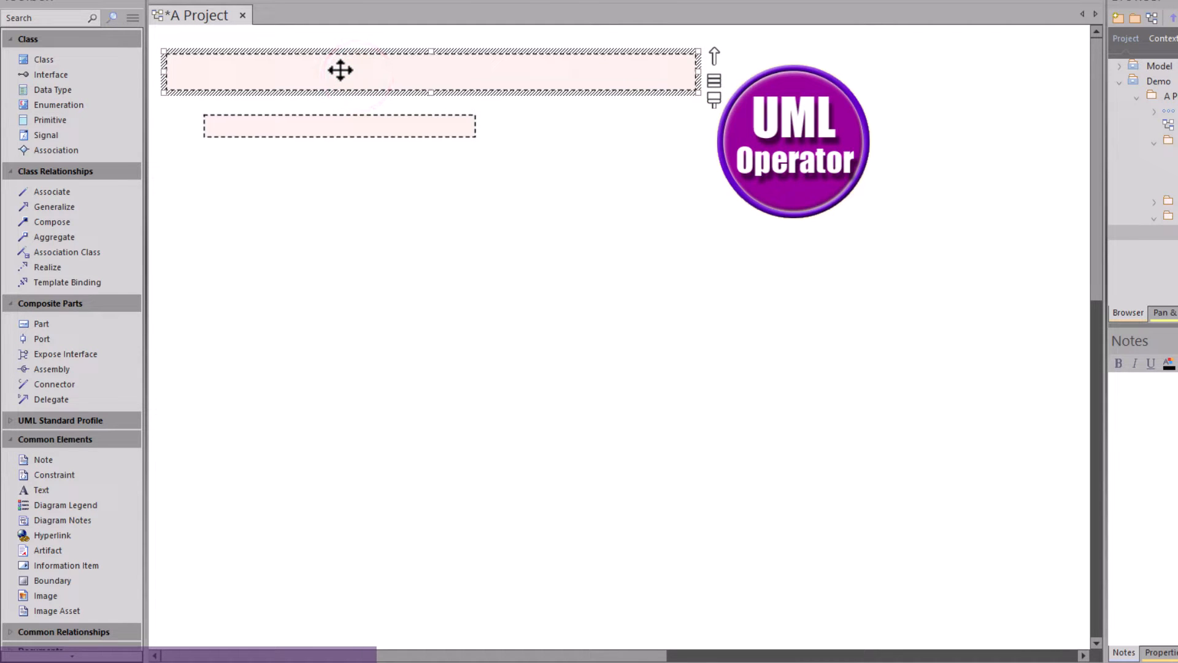
left_click_drag(326, 124, 299, 122)
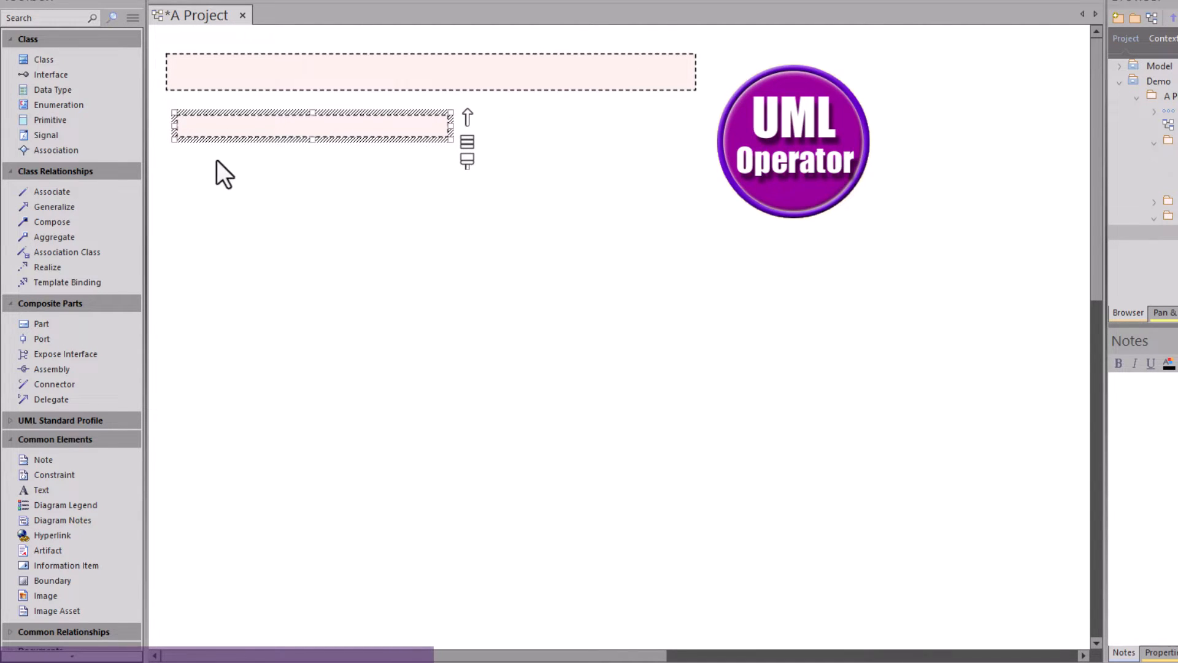
left_click(318, 160)
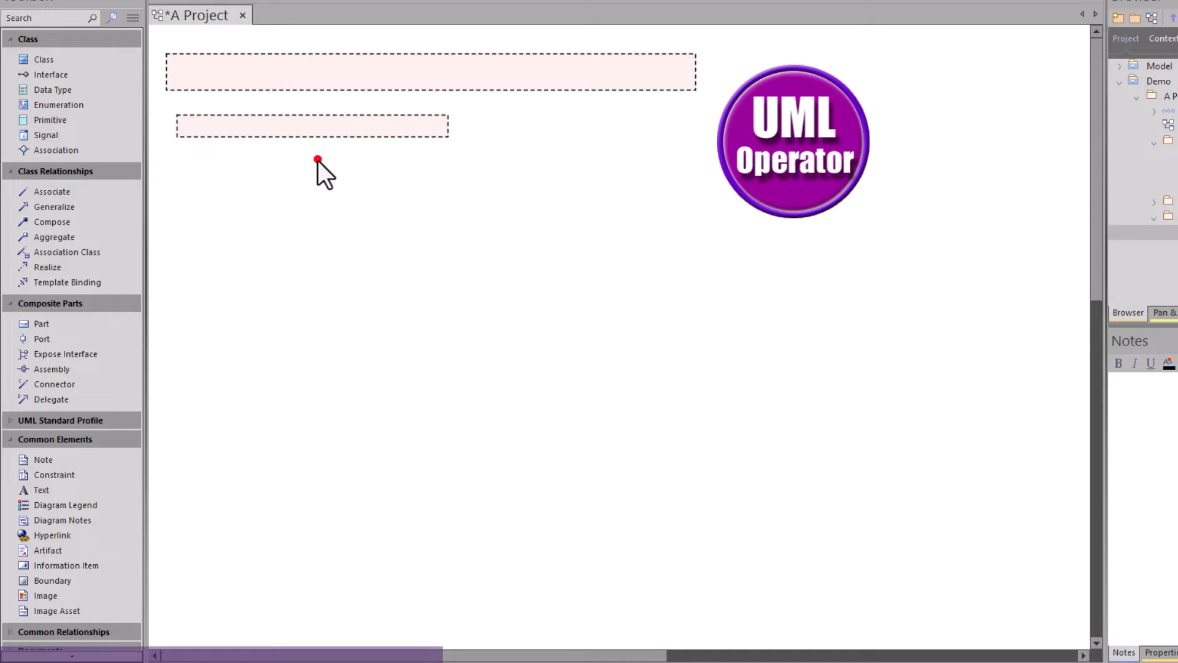
left_click(308, 134)
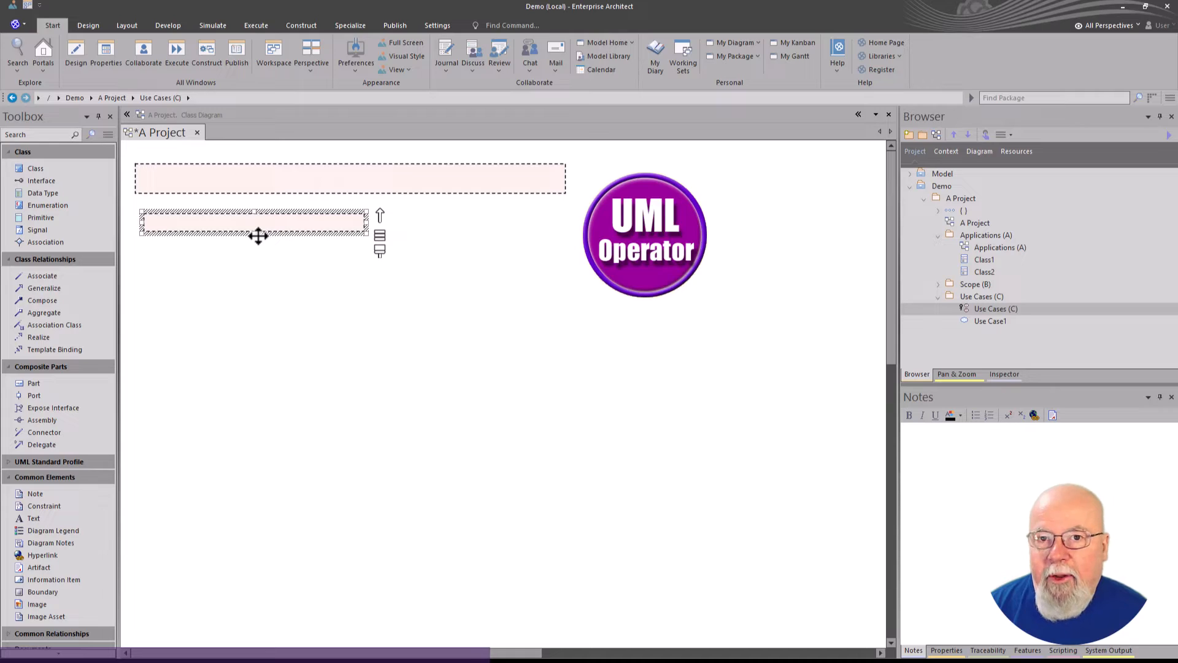
- Enter "A Project" as the text of the wide upper text element
left_click(284, 182)
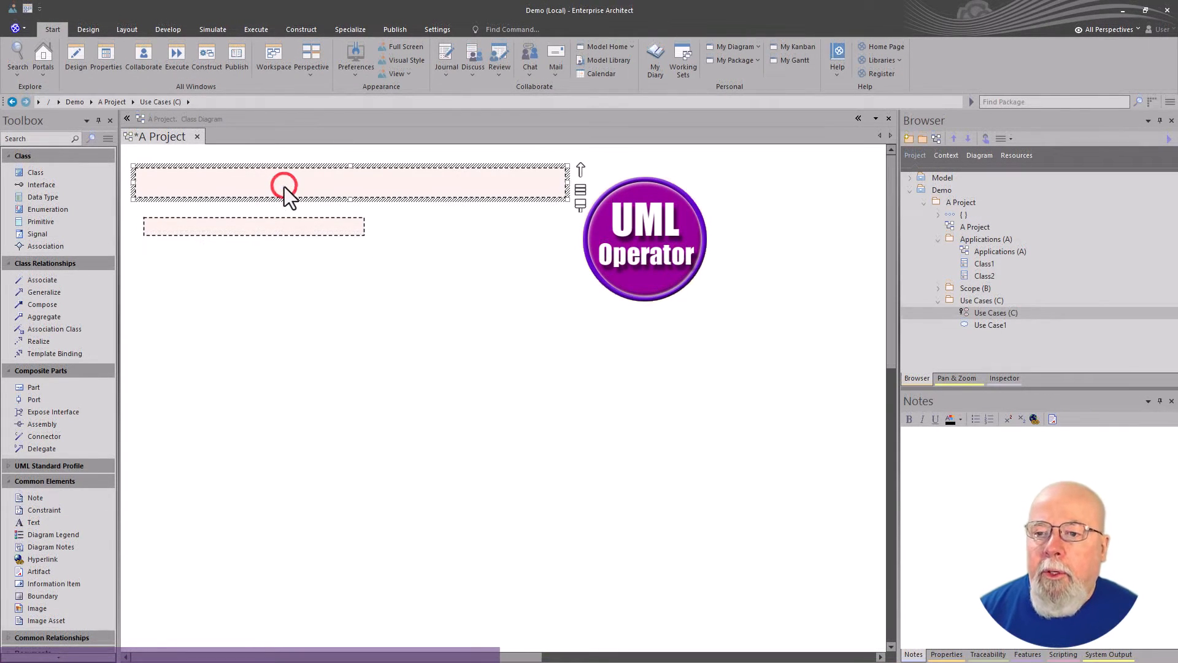
double_click(284, 187)
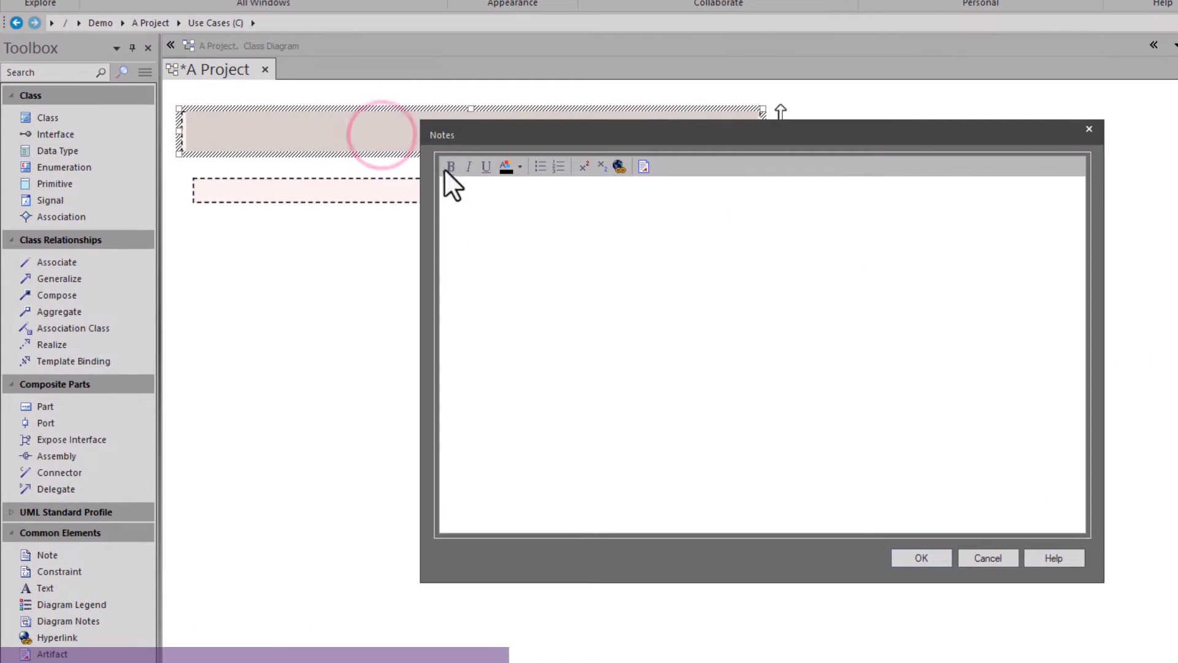
left_click(591, 206)
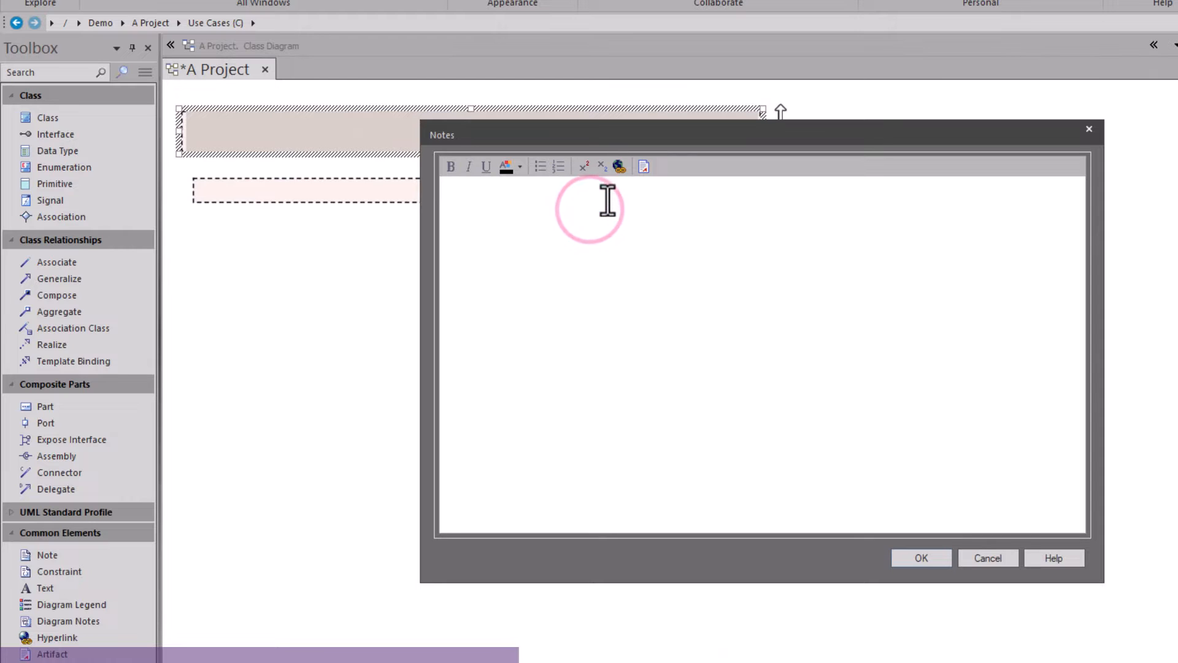
type("A Project")
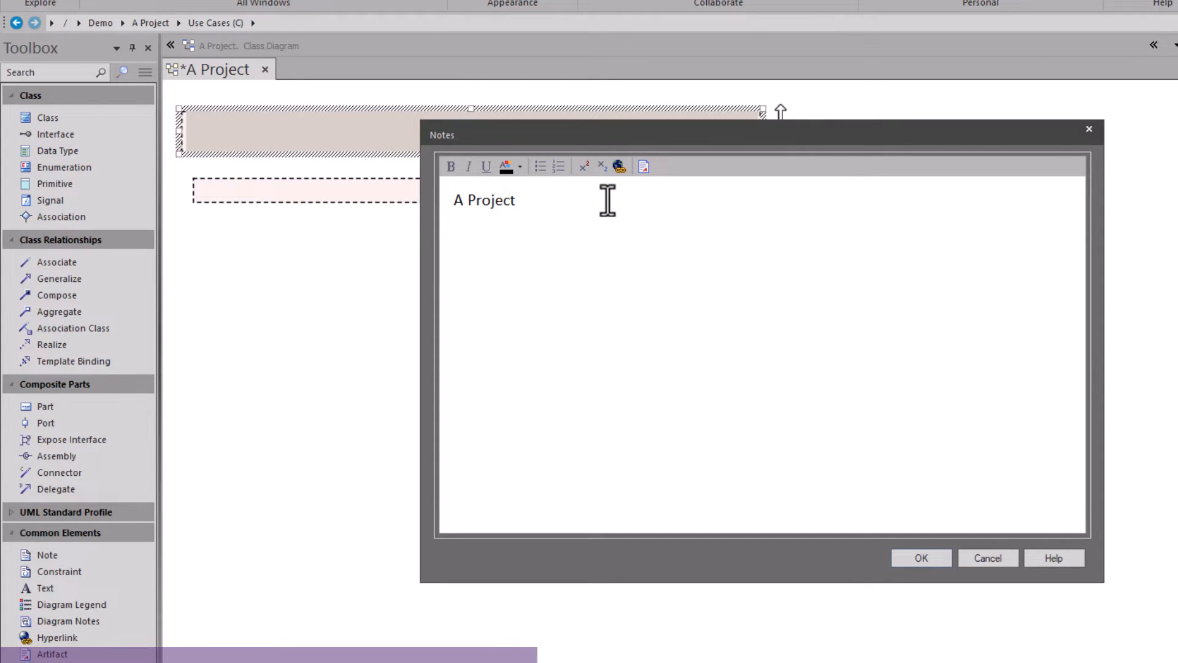
left_click(921, 557)
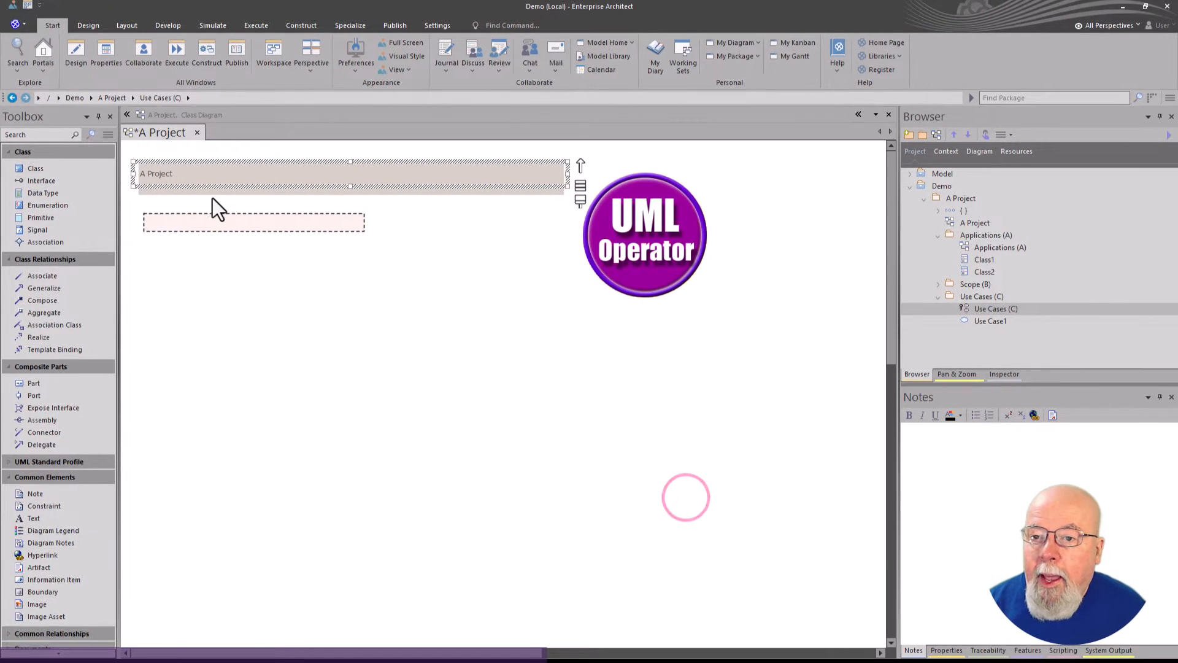
- Enter "Main Landing Page" as the text of the lower text element beneath the A Project title
left_click(216, 227)
double_click(212, 227)
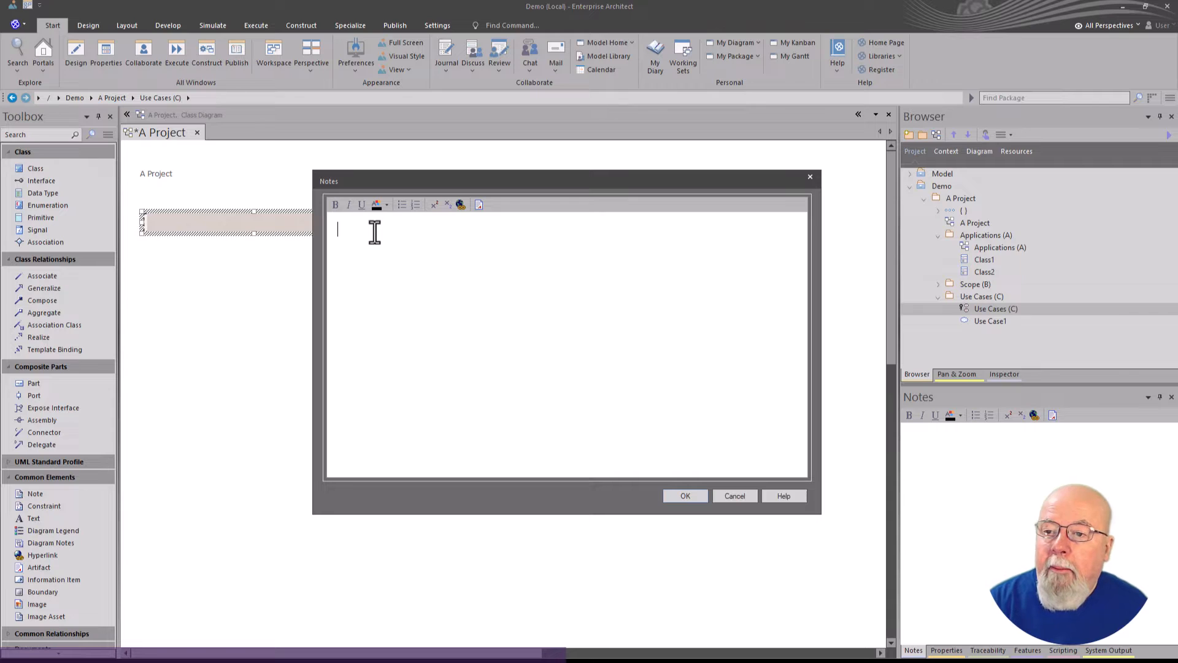
type("Main Lan")
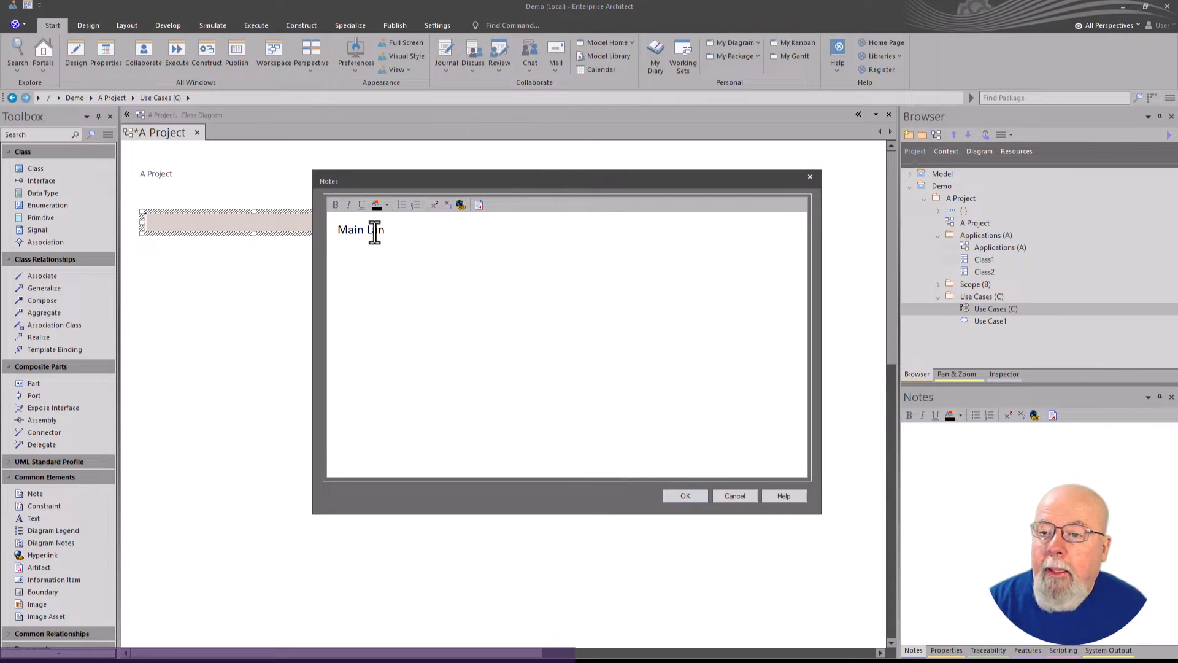
type("ding Page")
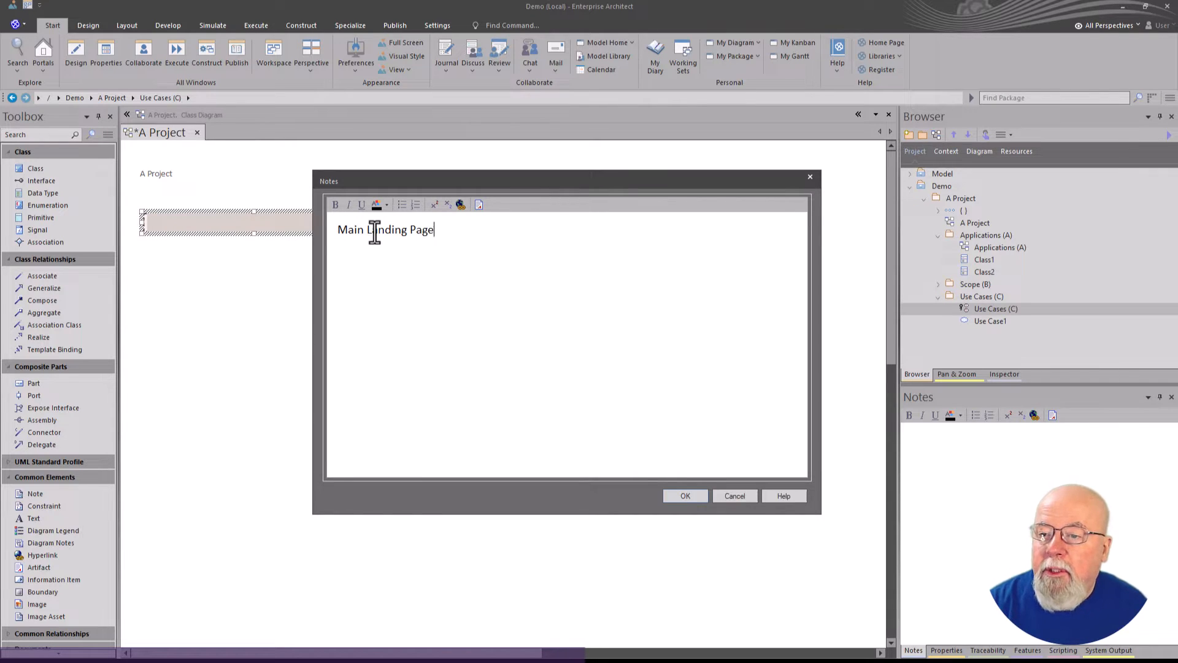
left_click(672, 496)
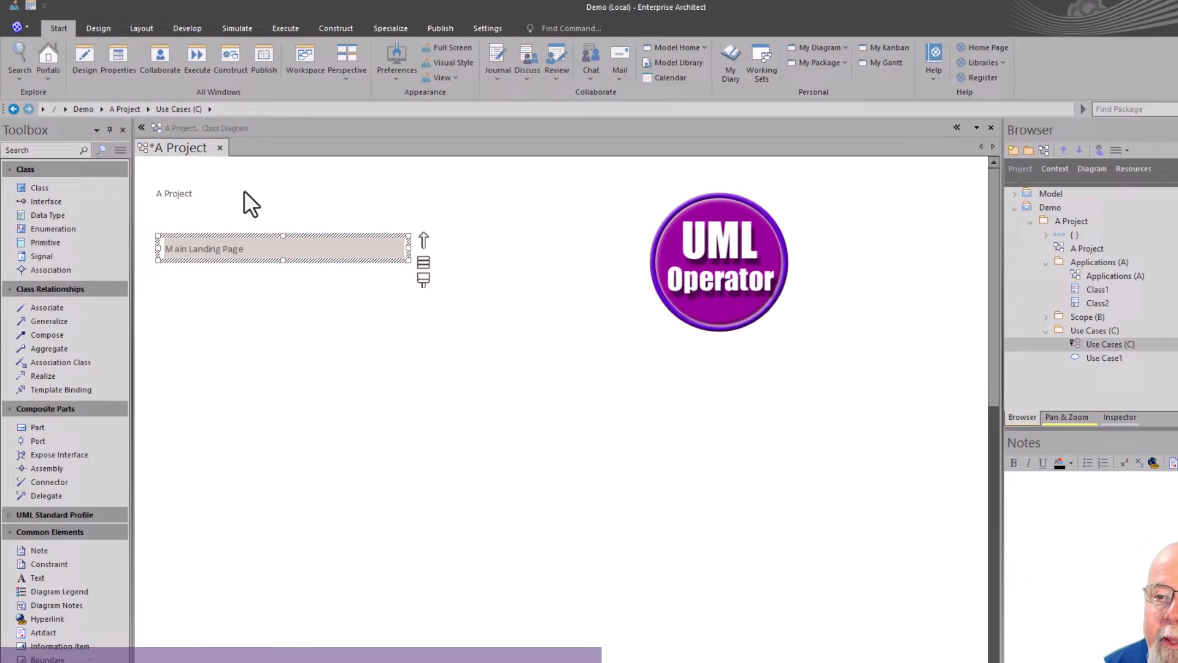
- Set the font of the A Project title to Verdana, Bold, size 16
left_click(236, 192)
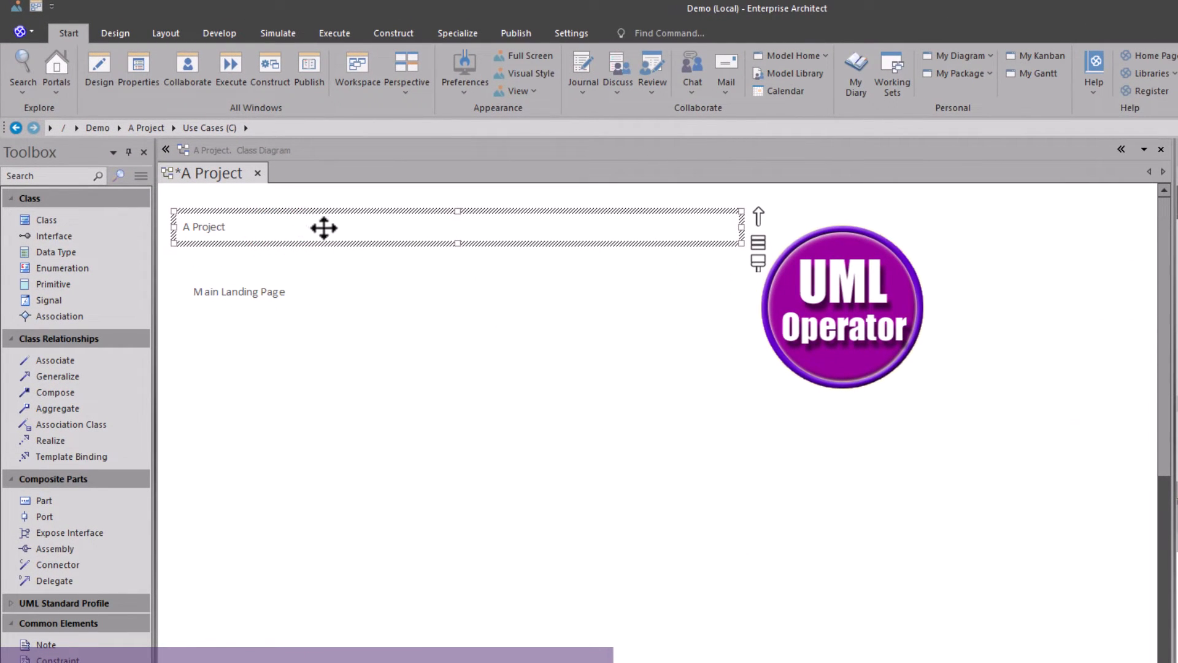
left_click(167, 32)
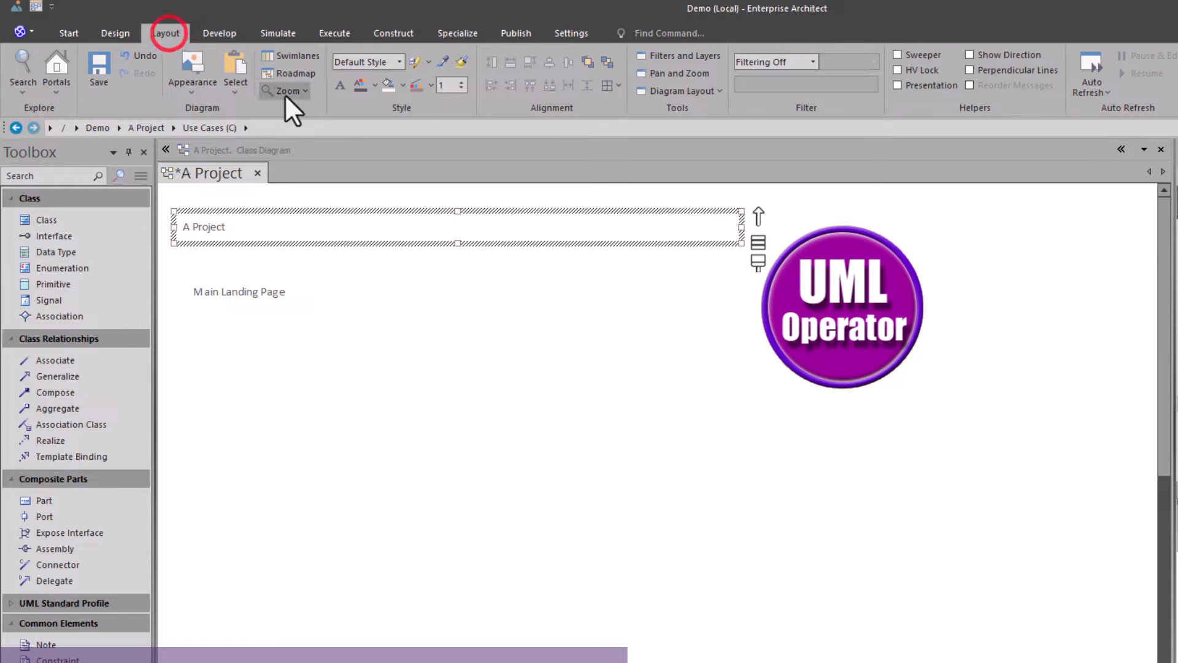
left_click(336, 88)
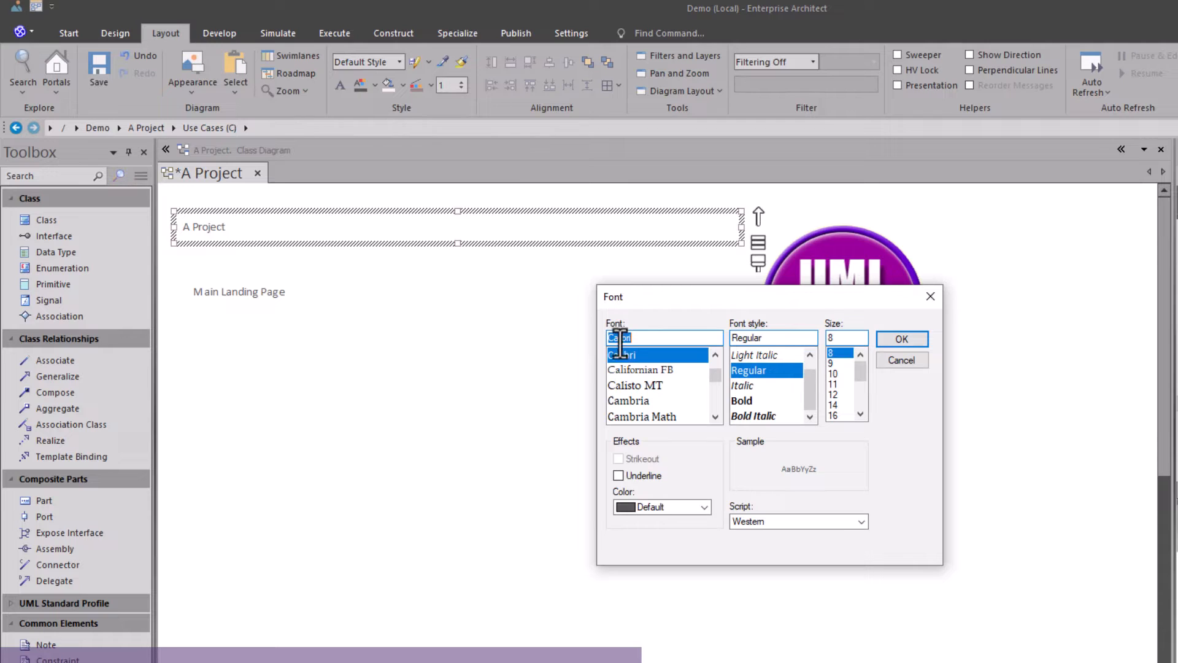
type("v")
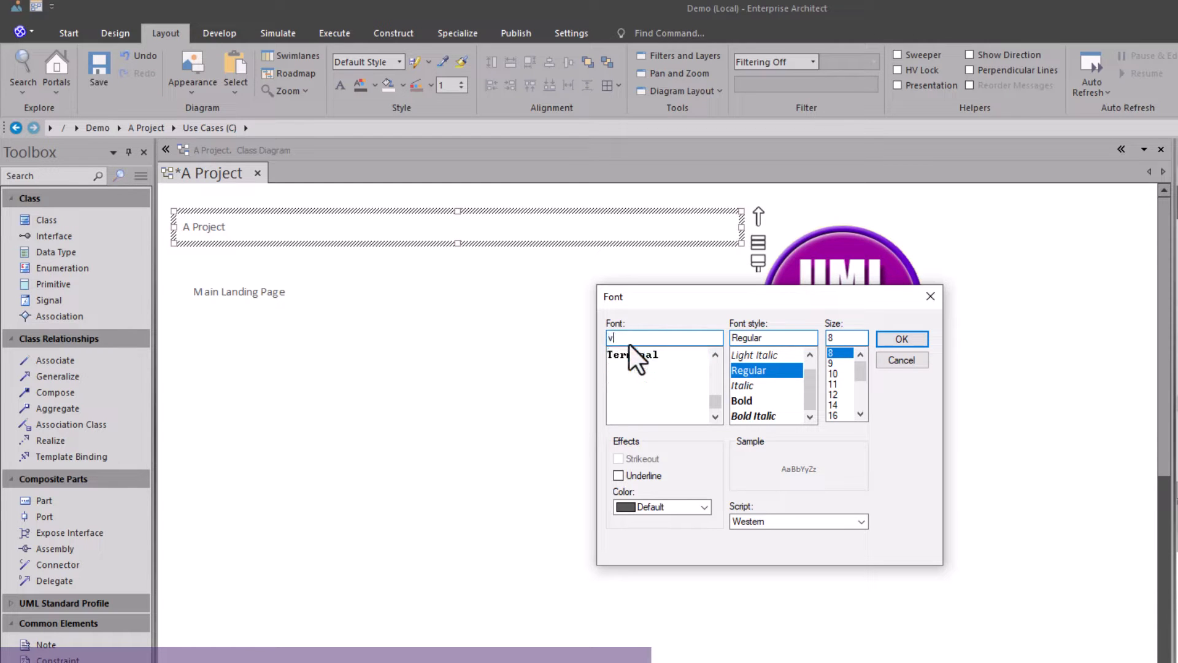
left_click(628, 351)
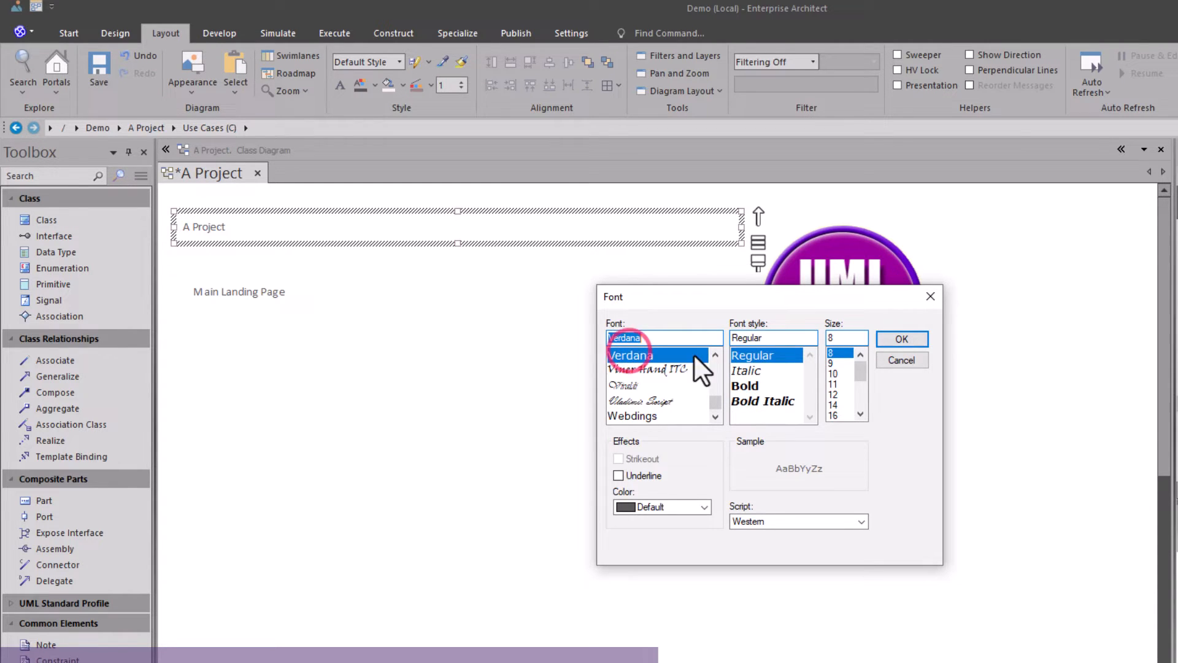
left_click(756, 386)
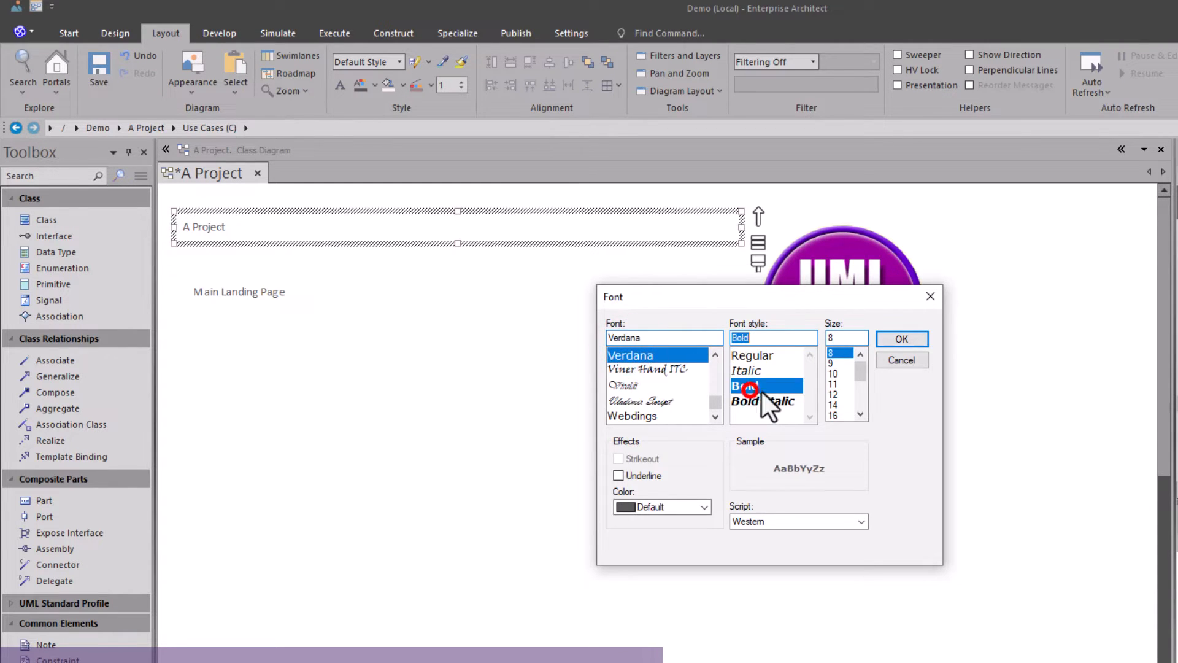
left_click(841, 413)
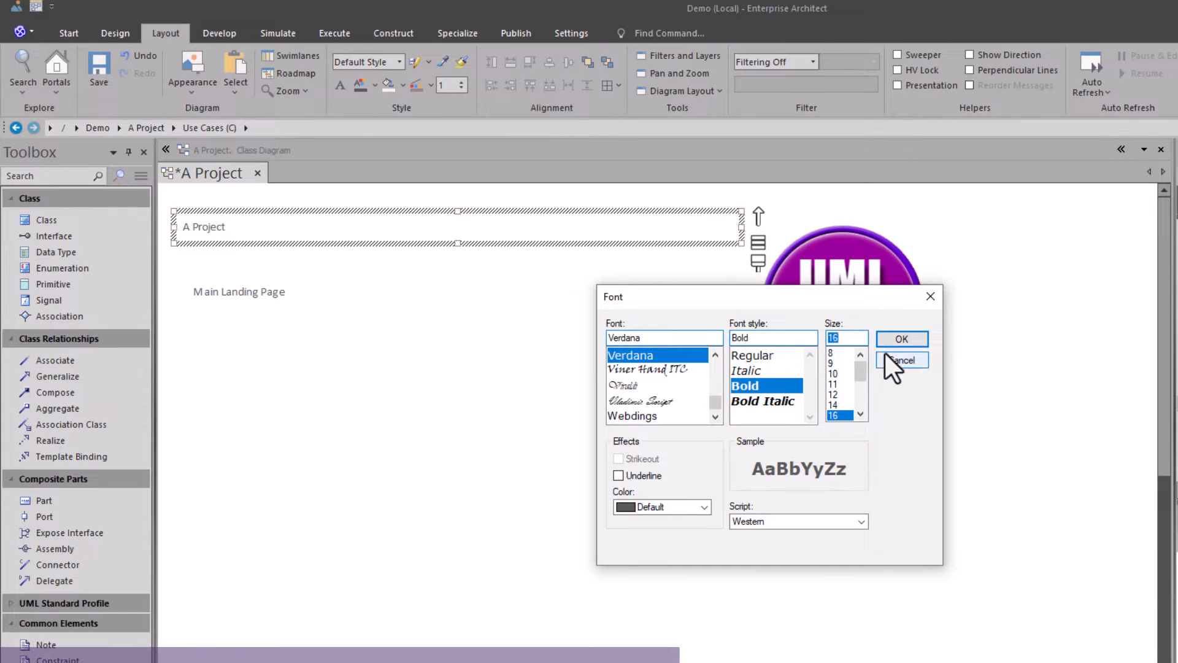
left_click(894, 340)
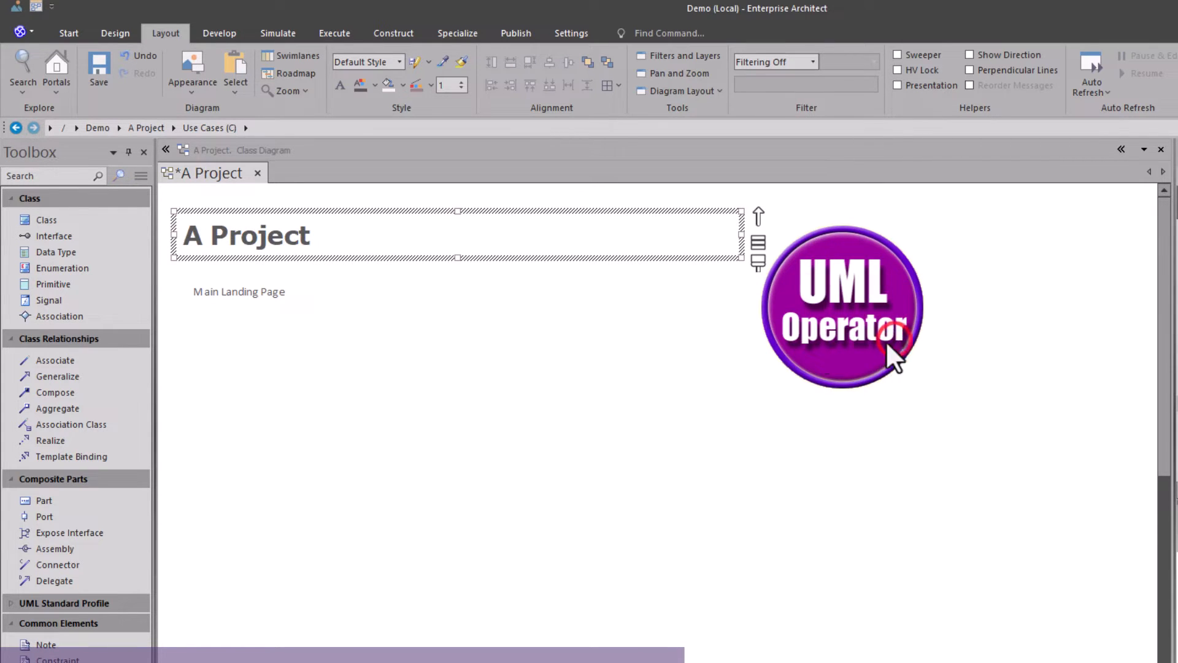
- Set the font of the Main Landing Page text to Verdana, Regular, size 14
left_click(281, 295)
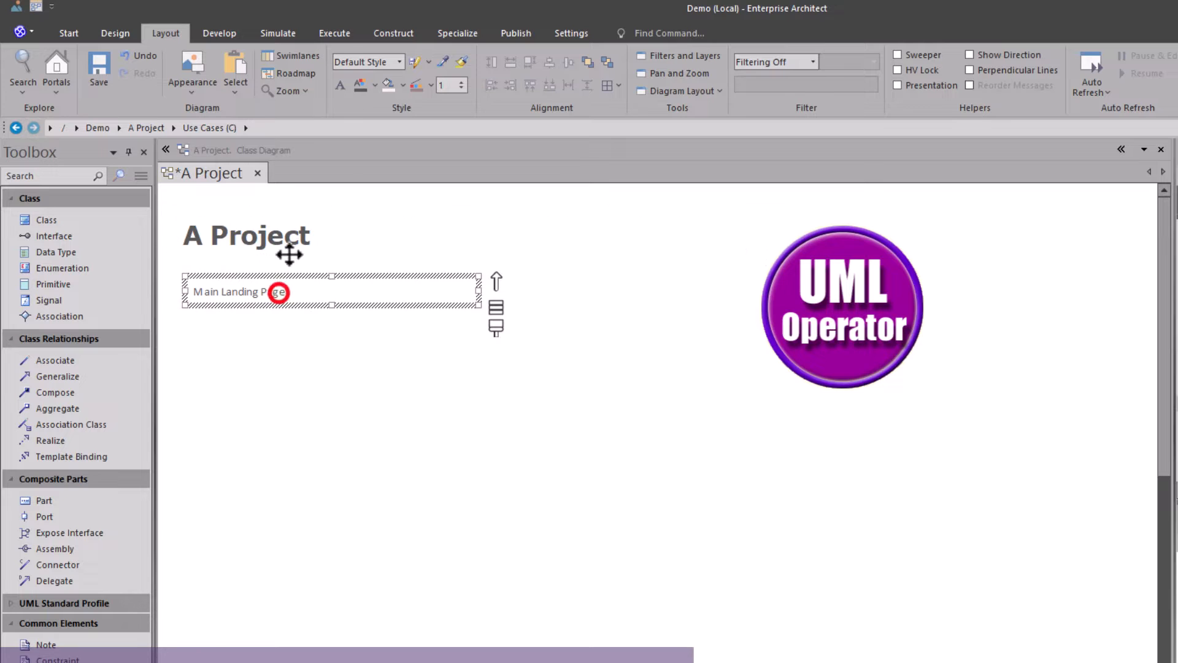
left_click(340, 84)
type("v")
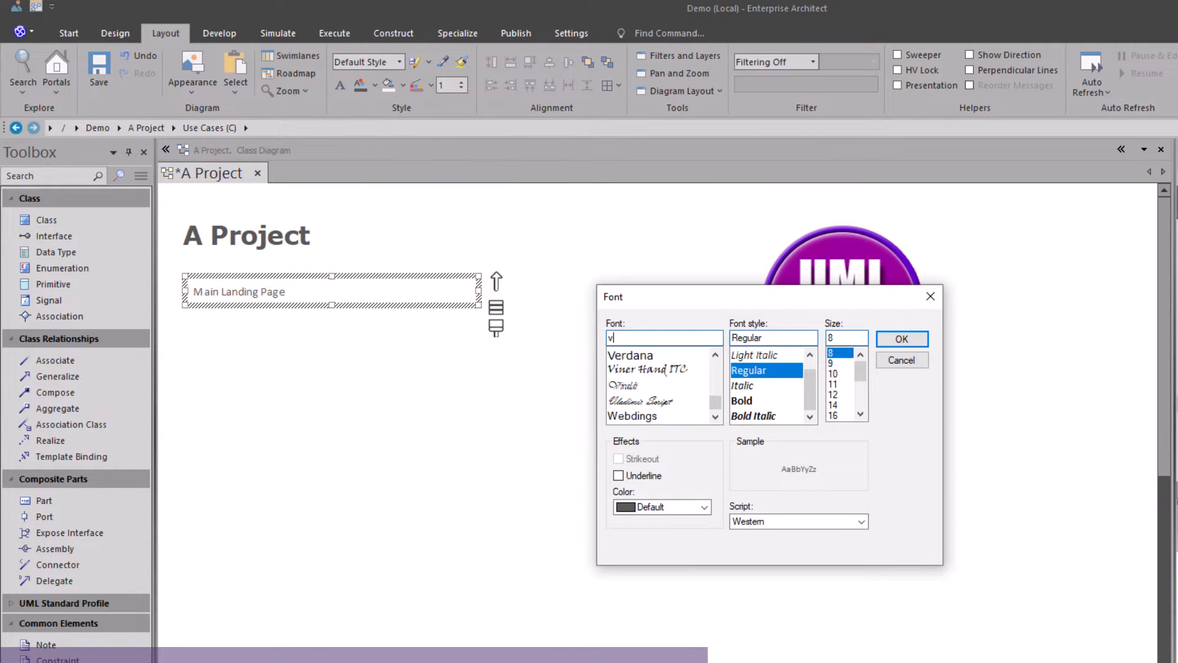
left_click(620, 353)
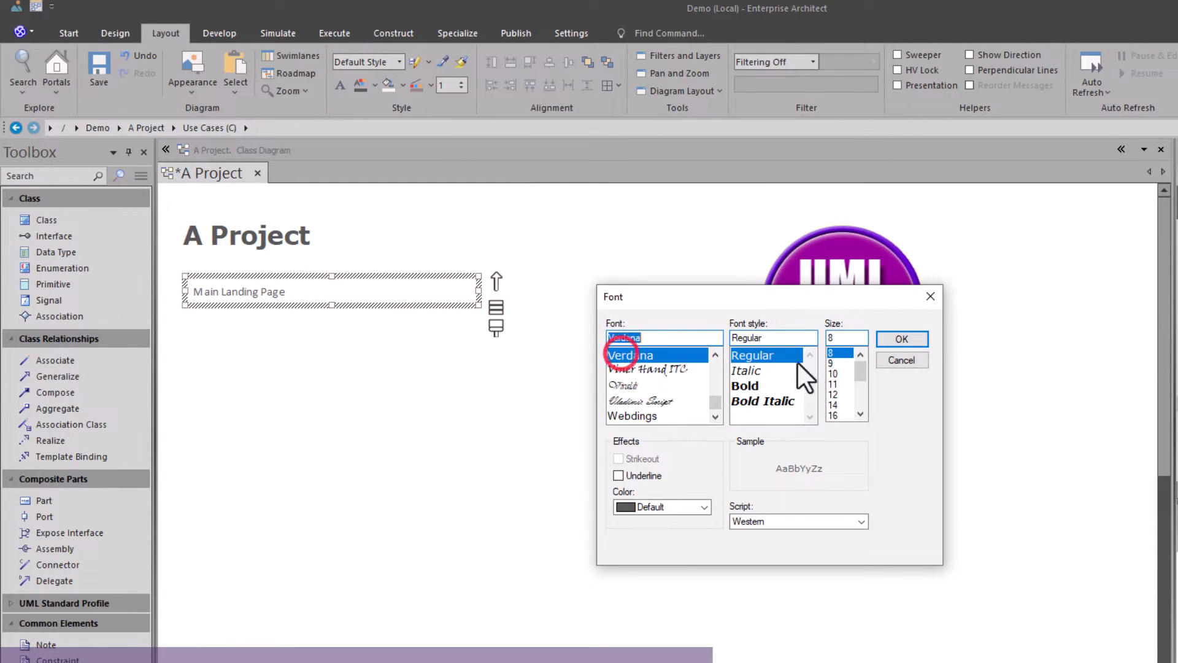
left_click(840, 404)
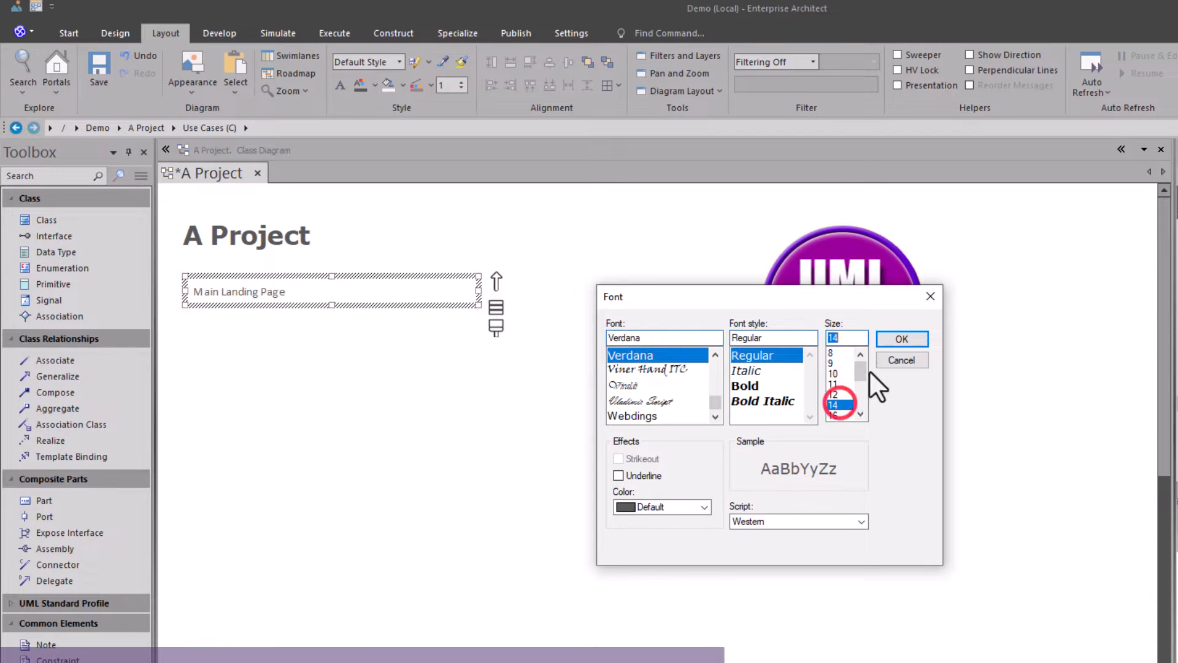
left_click(897, 338)
- Change the Main Landing Page text to size 12 with the Bold font style
left_click(359, 343)
left_click_drag(341, 301, 342, 293)
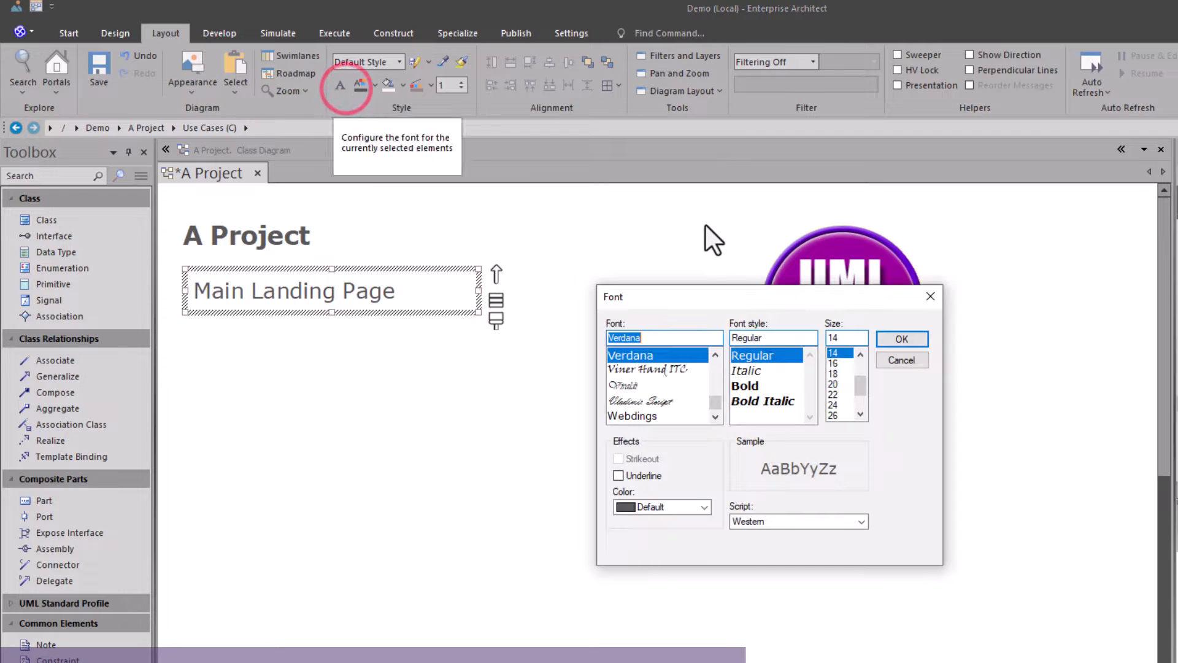
left_click(863, 360)
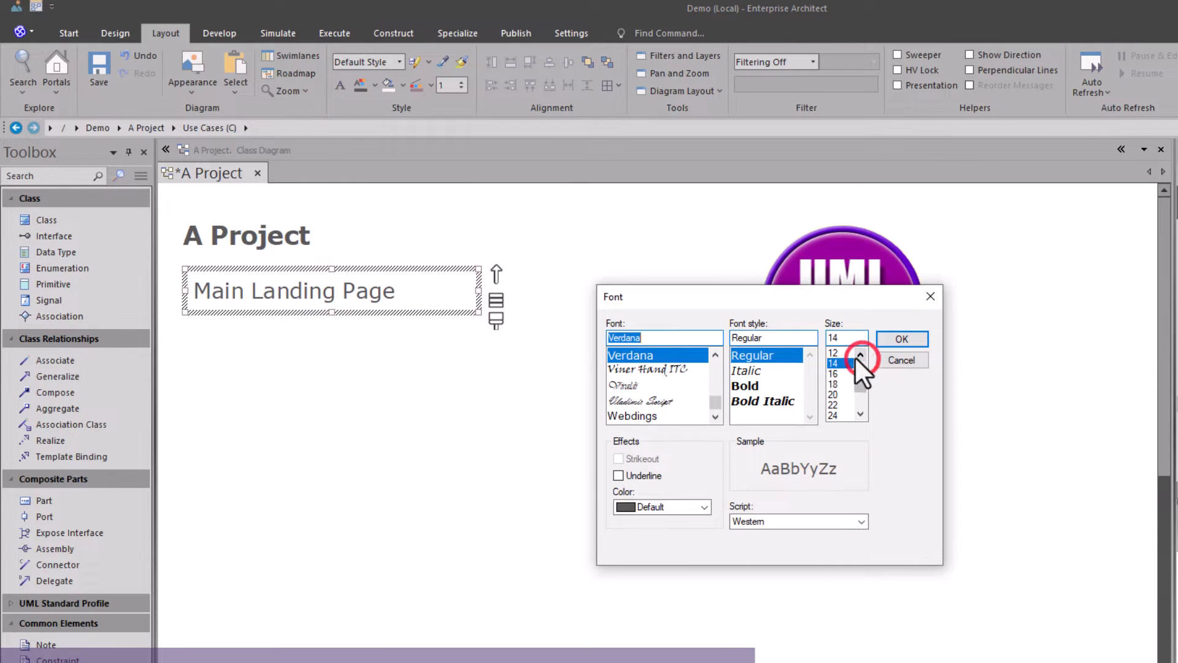
left_click(848, 353)
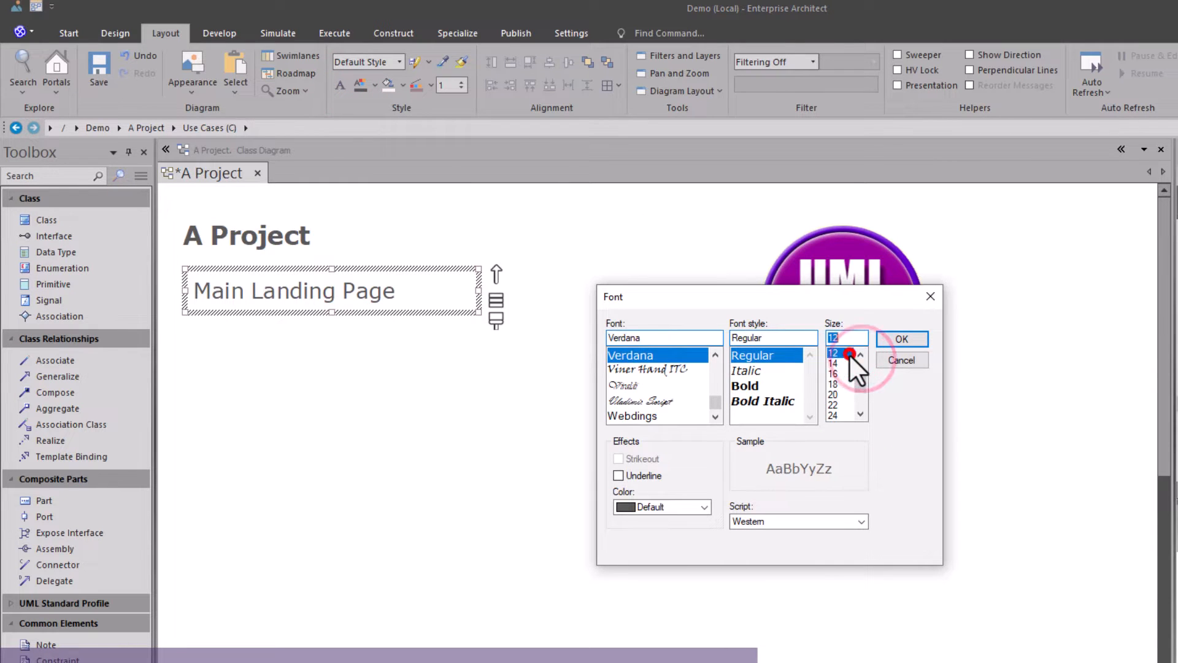
left_click(749, 387)
left_click(902, 340)
left_click(420, 416)
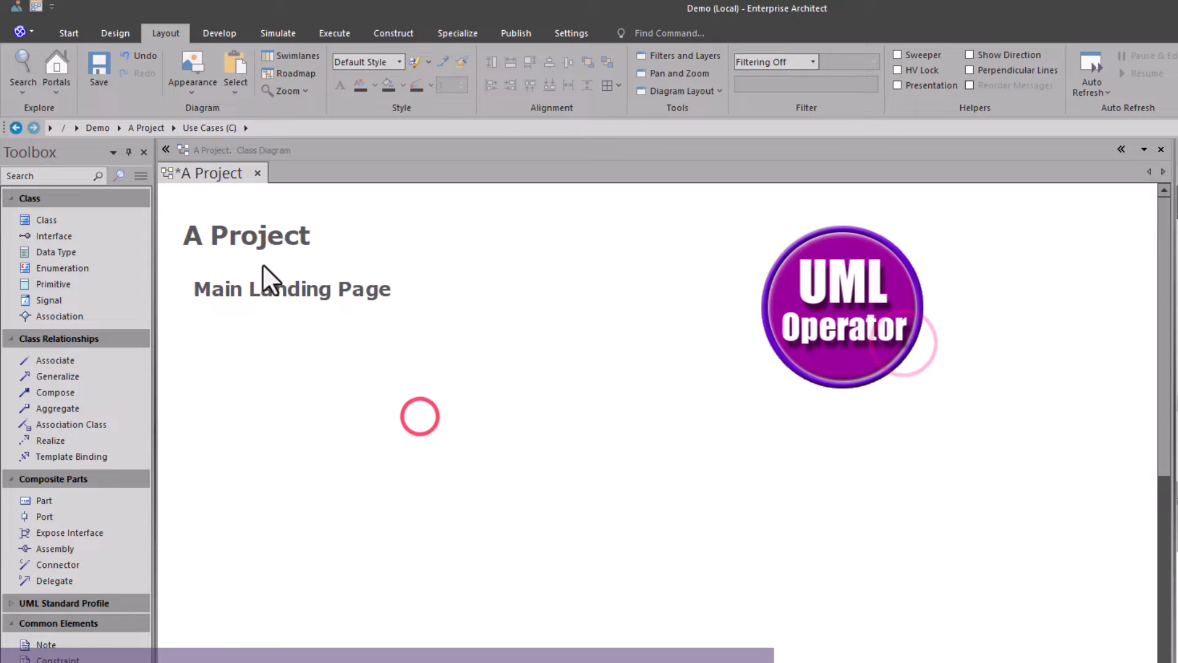
- Set the font colour of the A Project title to crimson red
left_click(245, 237)
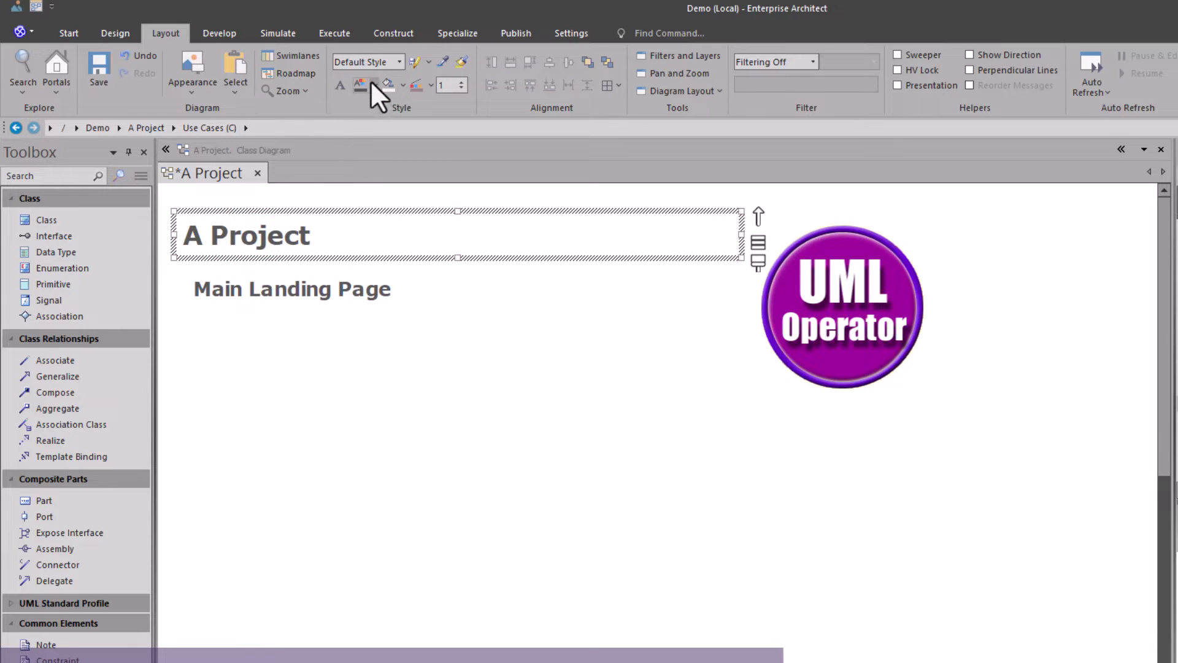
left_click(373, 84)
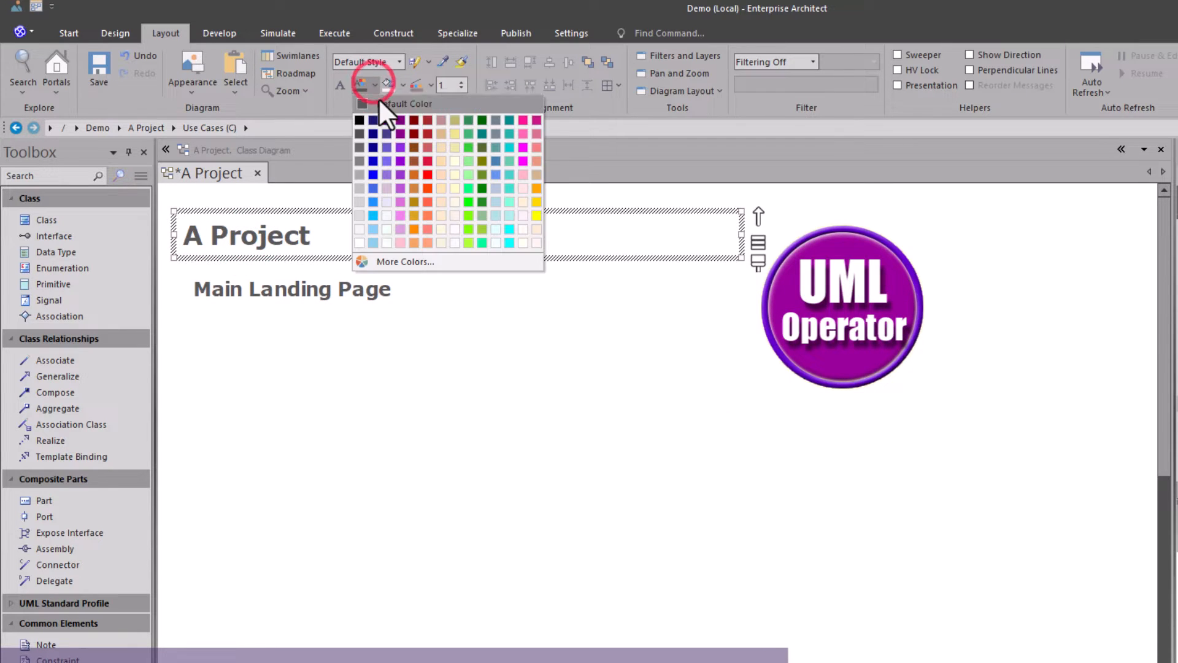
left_click(428, 161)
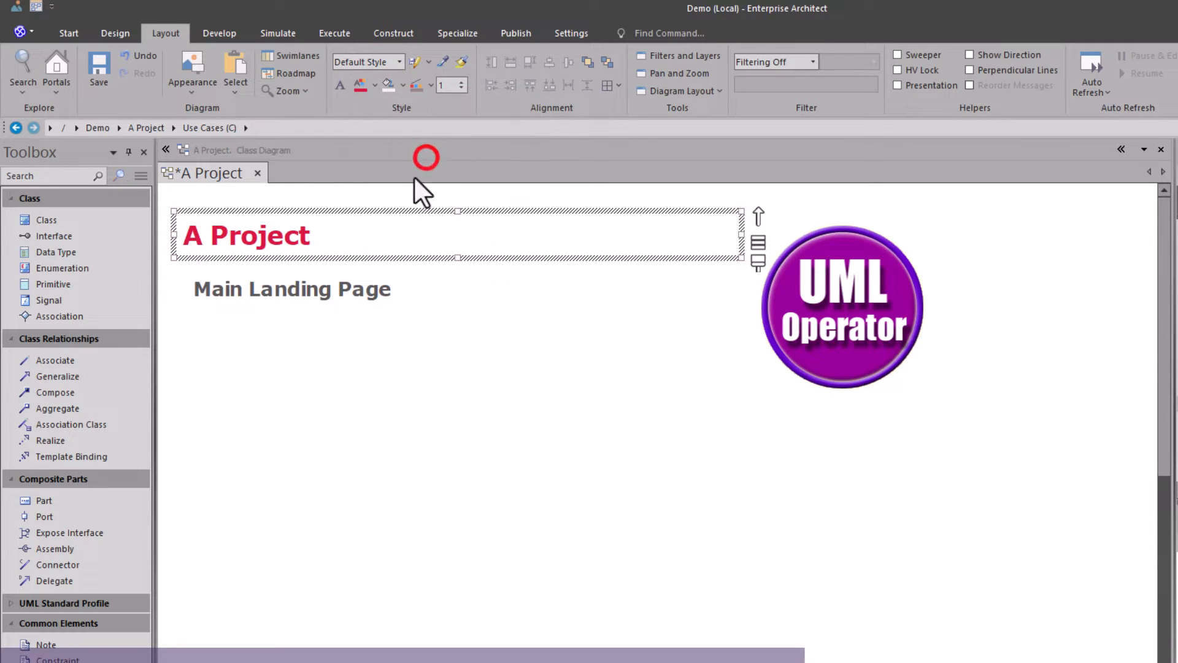
- Change the font colour of the A Project title to blue
left_click(280, 241)
left_click(374, 84)
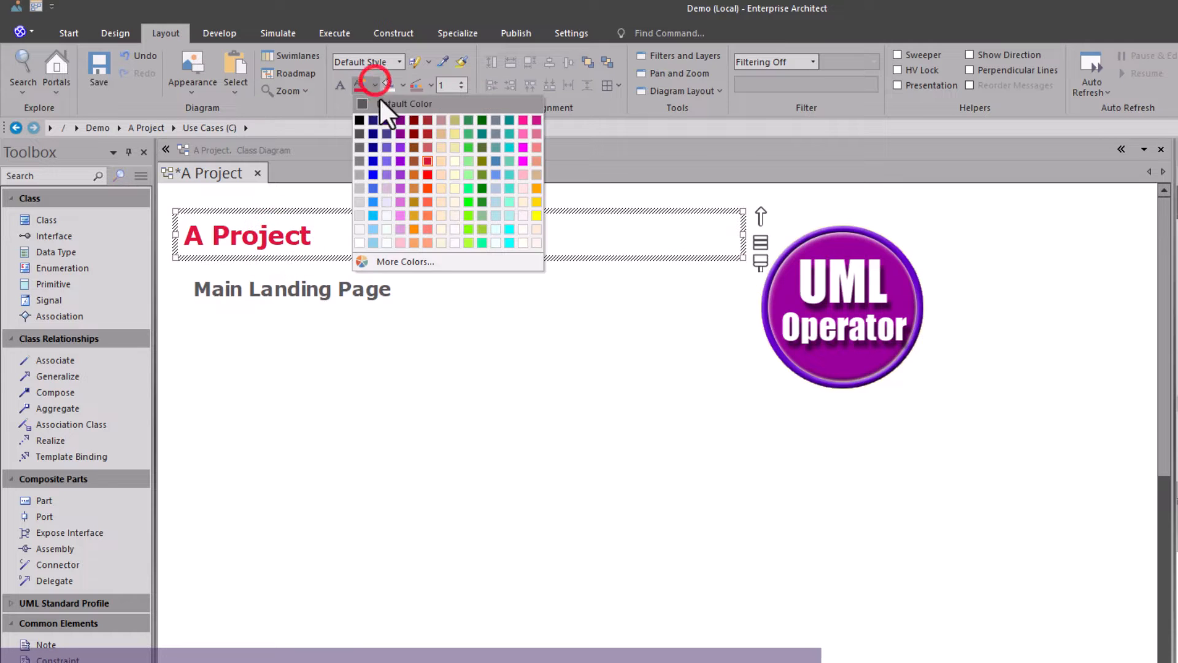
left_click(373, 164)
- Set the font colour of the Main Landing Page text to the purple sampled from the UML Operator logo's background
left_click(283, 297)
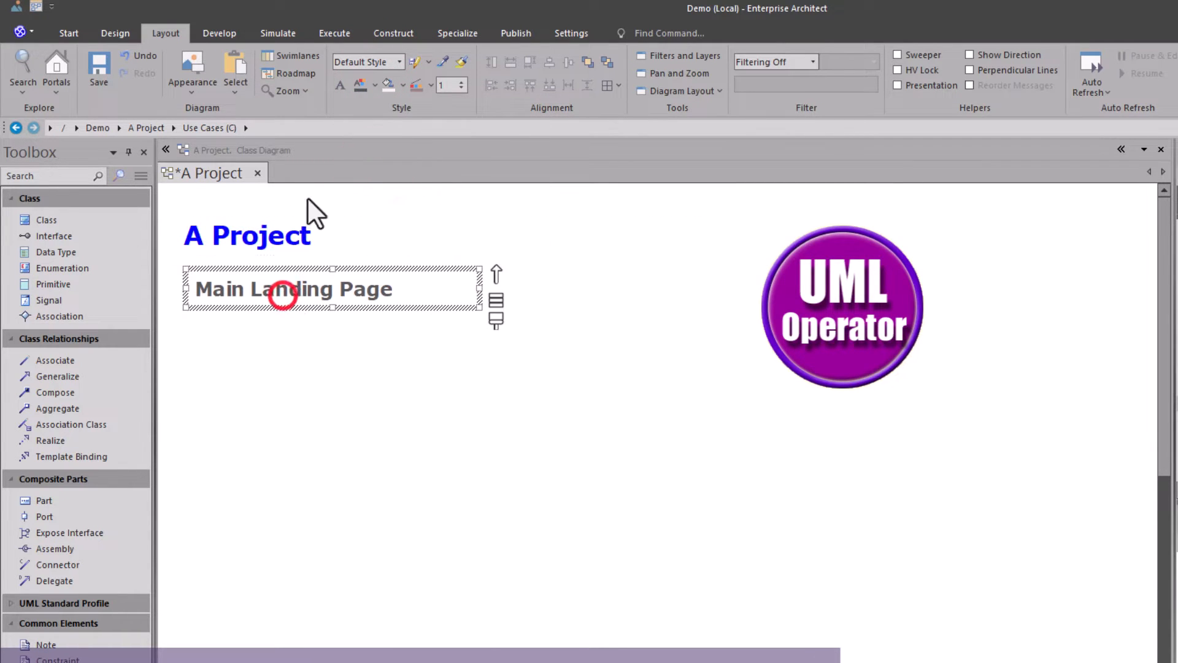
left_click(374, 86)
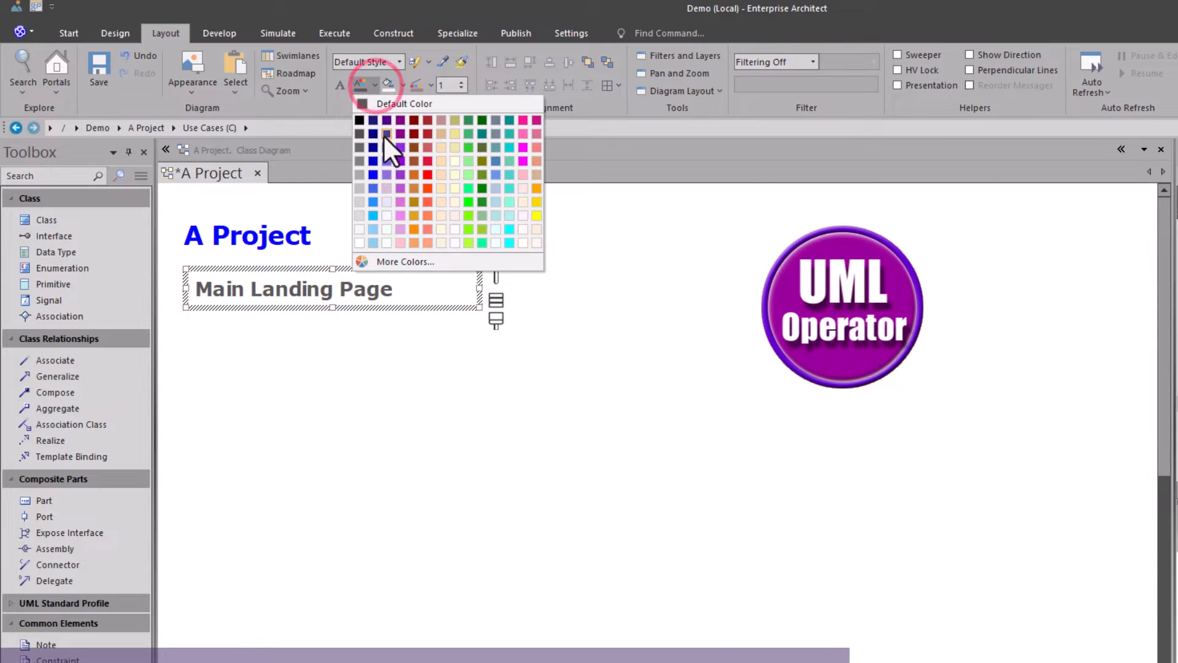
left_click(400, 260)
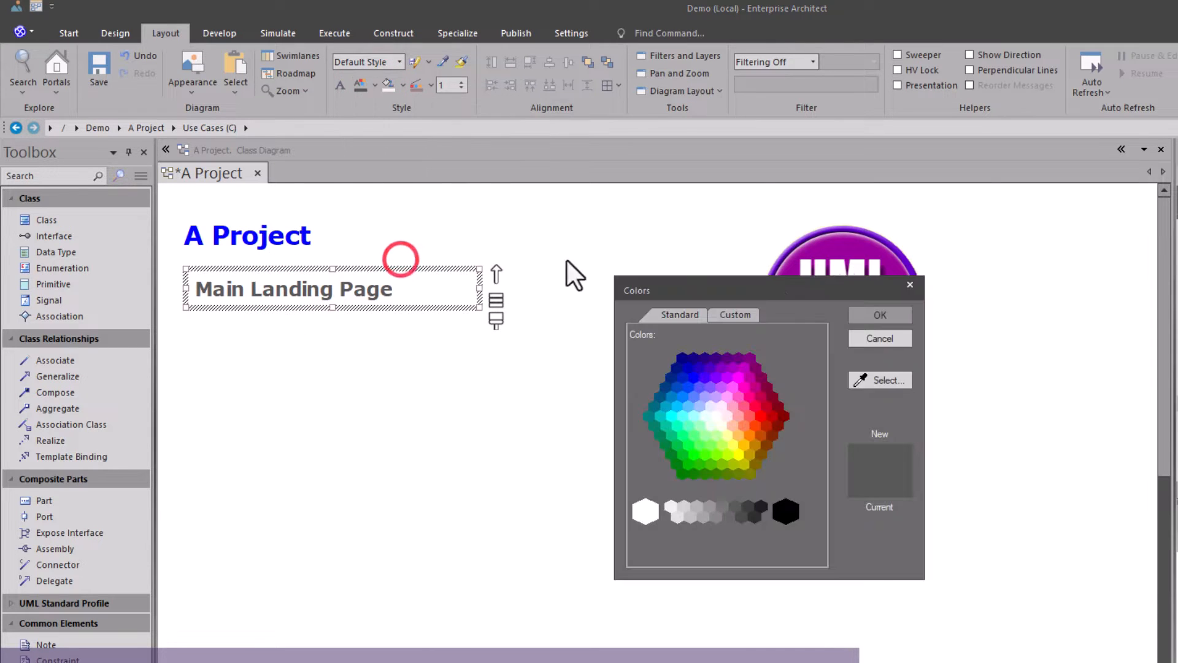
left_click(878, 379)
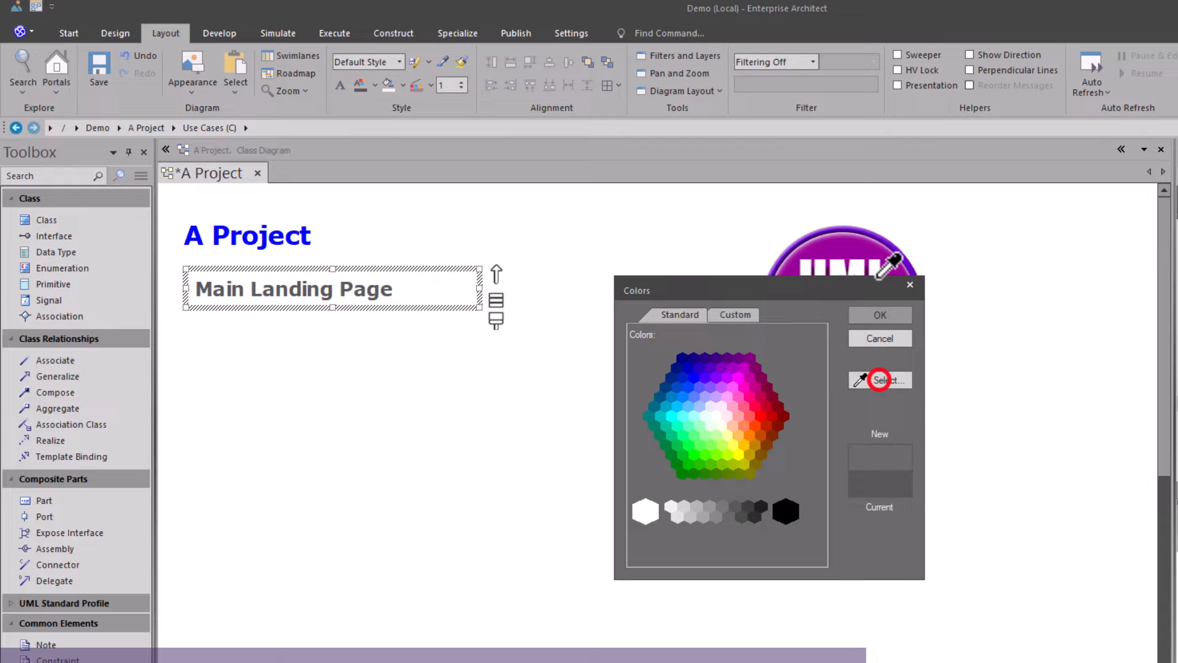
left_click(857, 249)
left_click(879, 314)
left_click(445, 434)
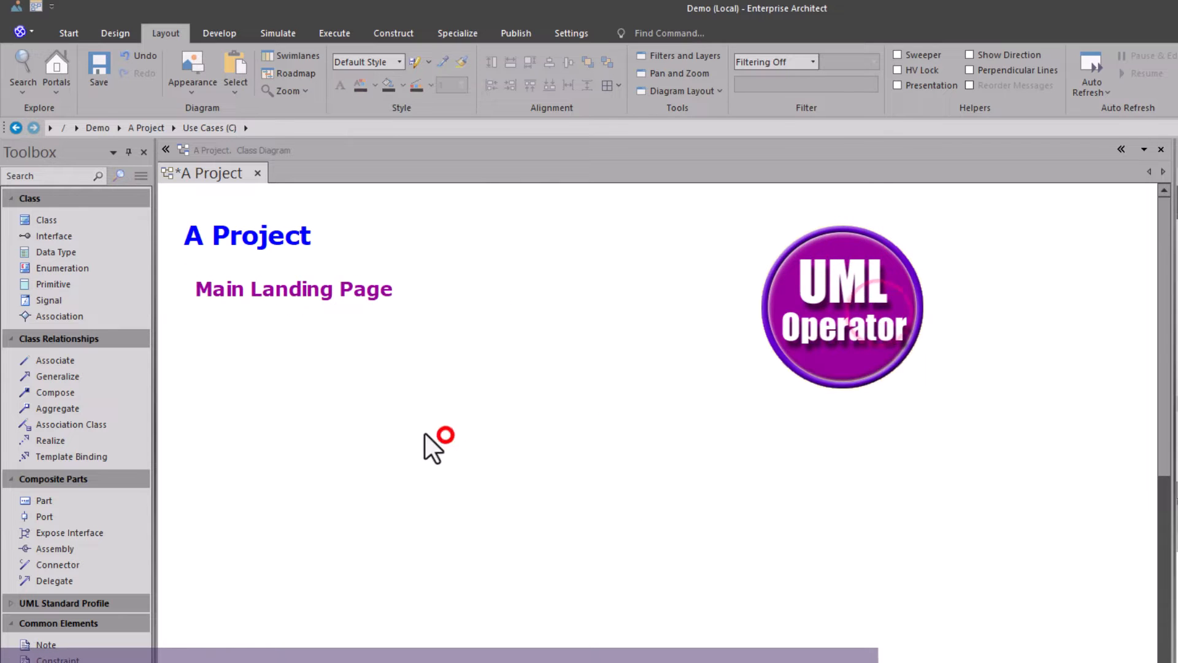
- Move the Main Landing Page text up closer to the title and shift the logo slightly up and left
left_click(283, 282)
left_click(329, 396)
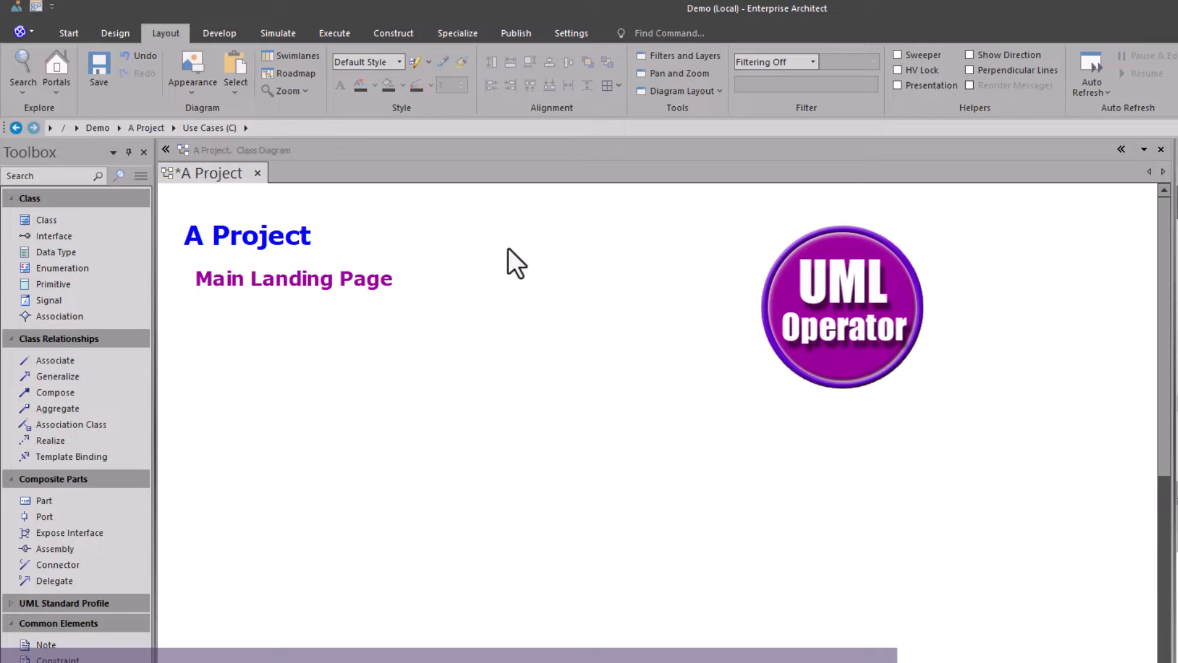
left_click_drag(787, 266, 764, 248)
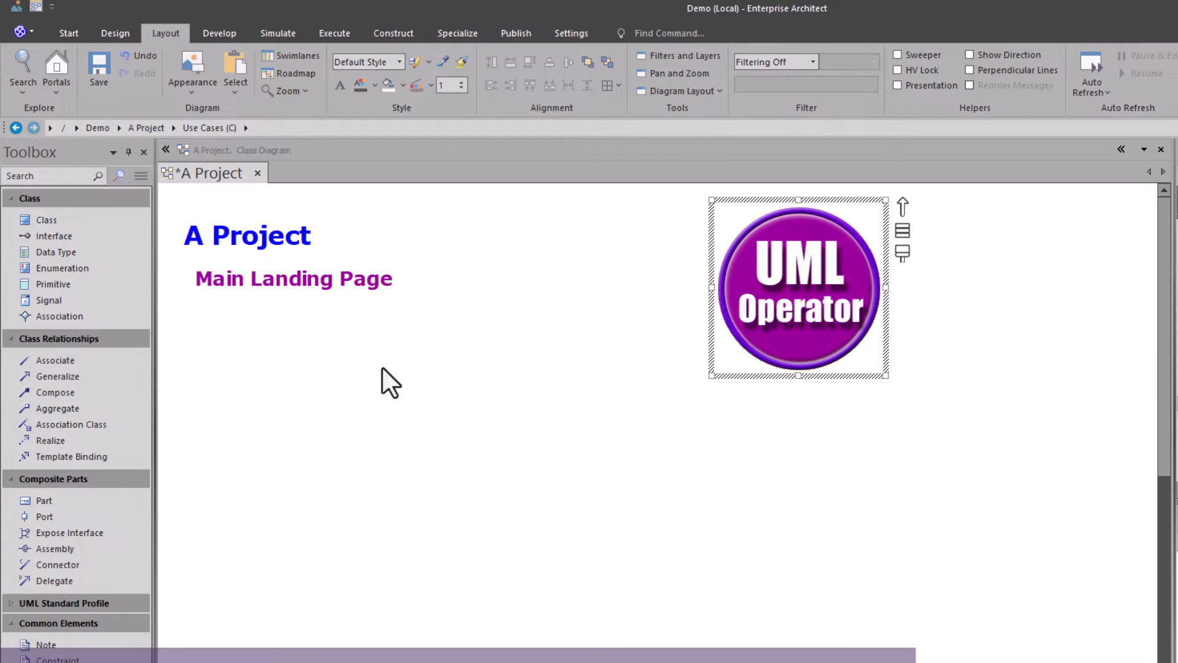
- Turn off Hide Page Border (All Diagrams) in the appearance properties of the A Project diagram
double_click(354, 378)
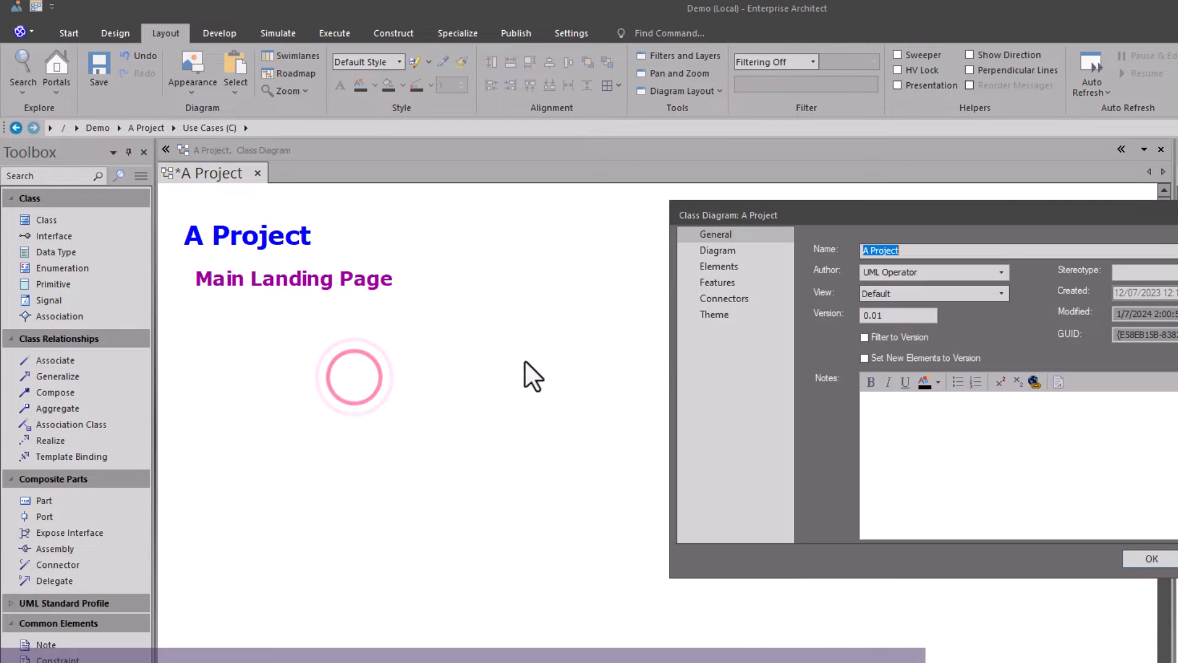
left_click(724, 247)
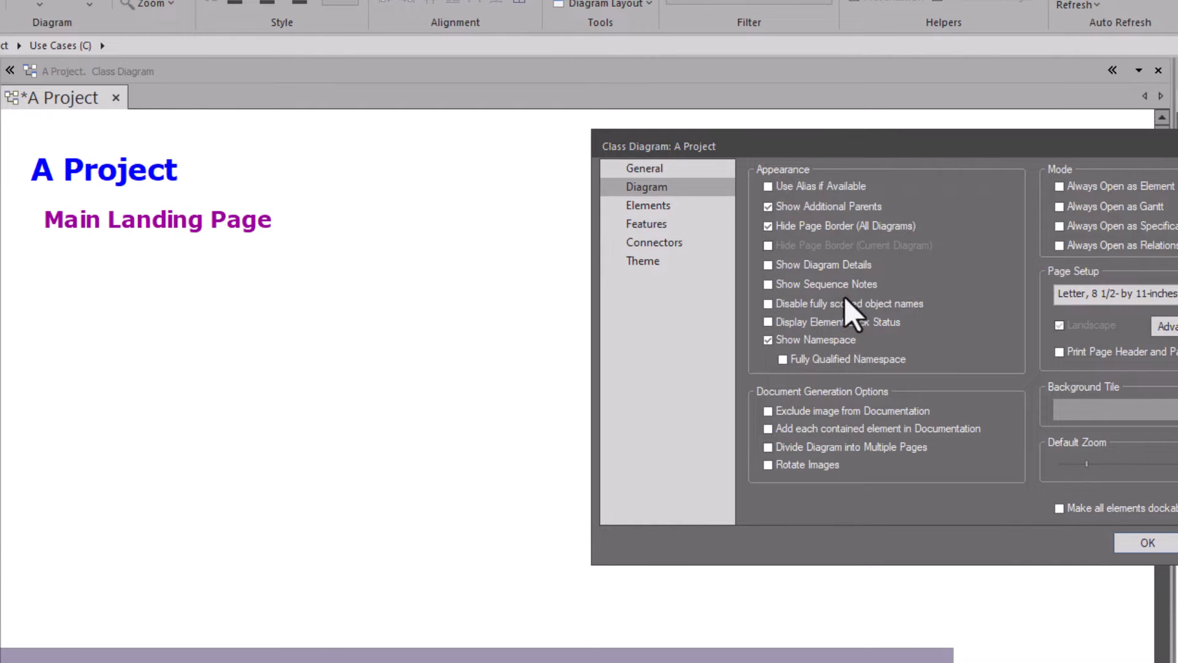
left_click(813, 226)
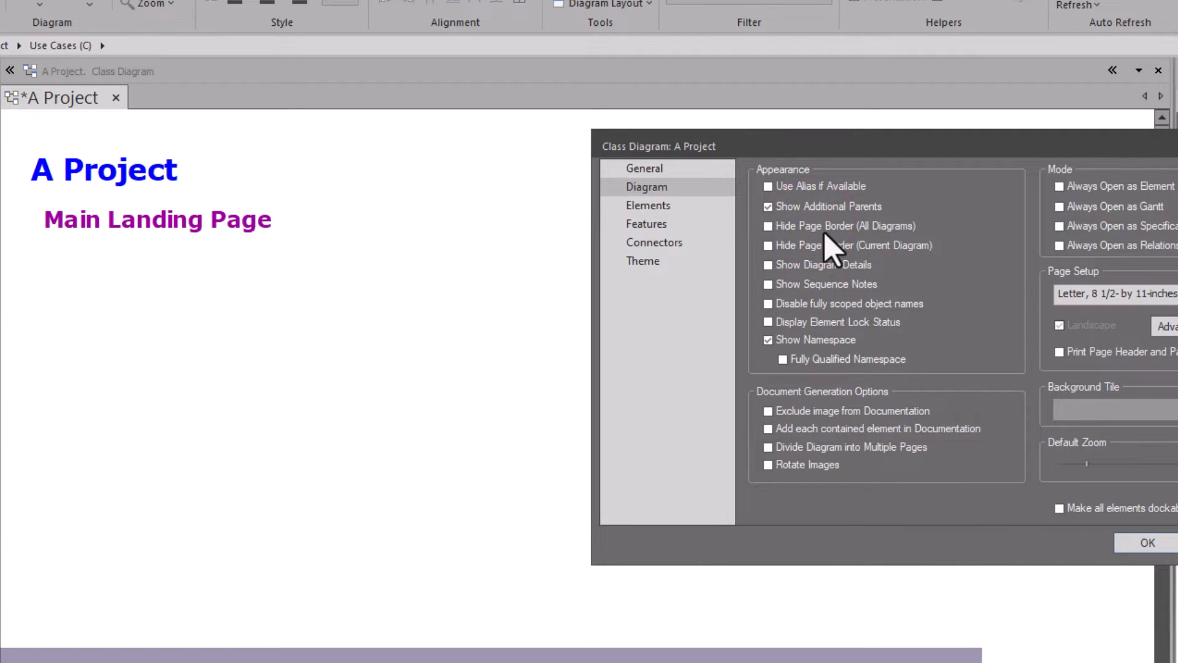
left_click(1146, 543)
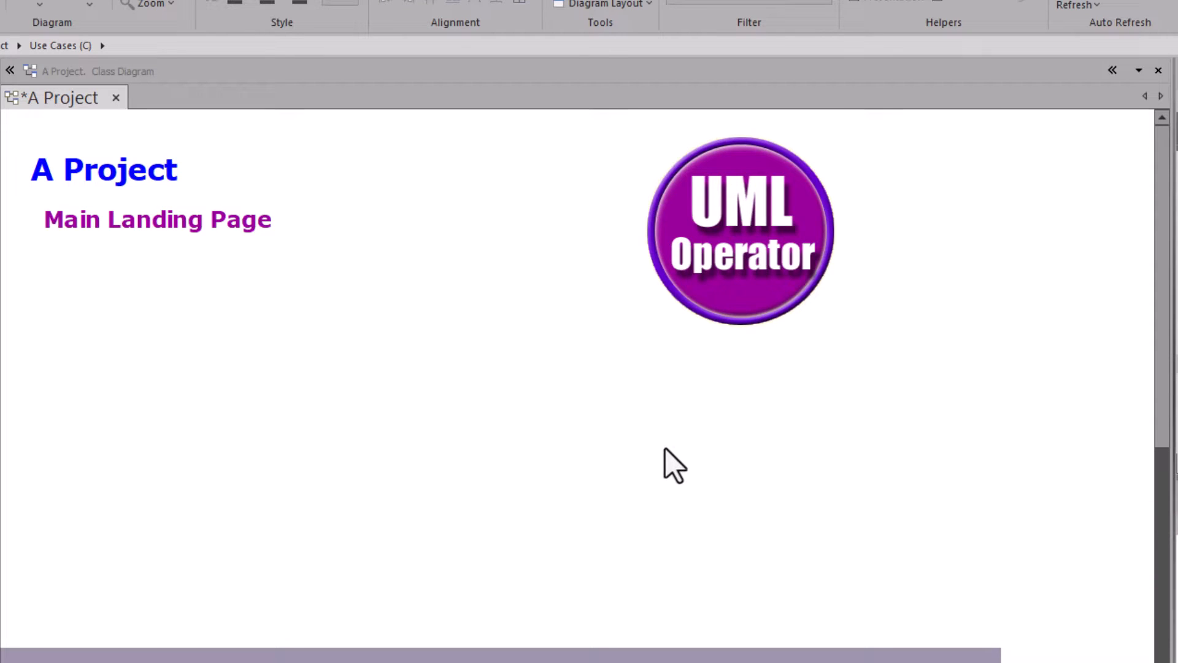
- Reposition the UML Operator logo farther right of the A Project title, keeping it inside the page border
scroll(666, 447, "down", 3)
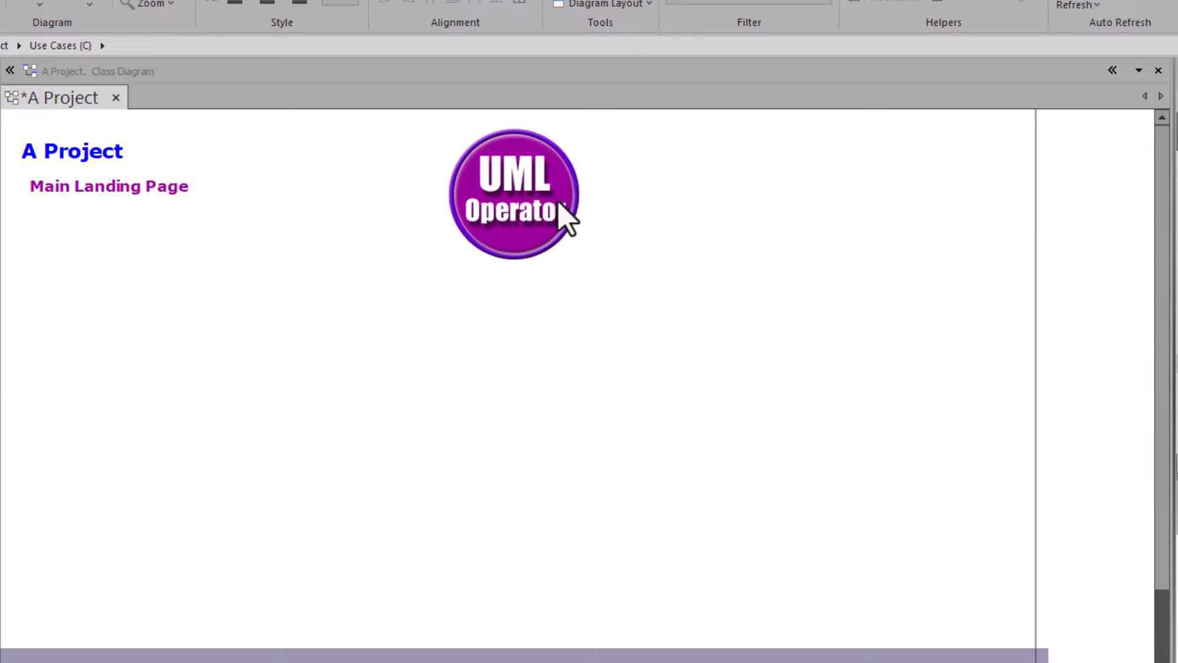
left_click_drag(562, 215, 969, 215)
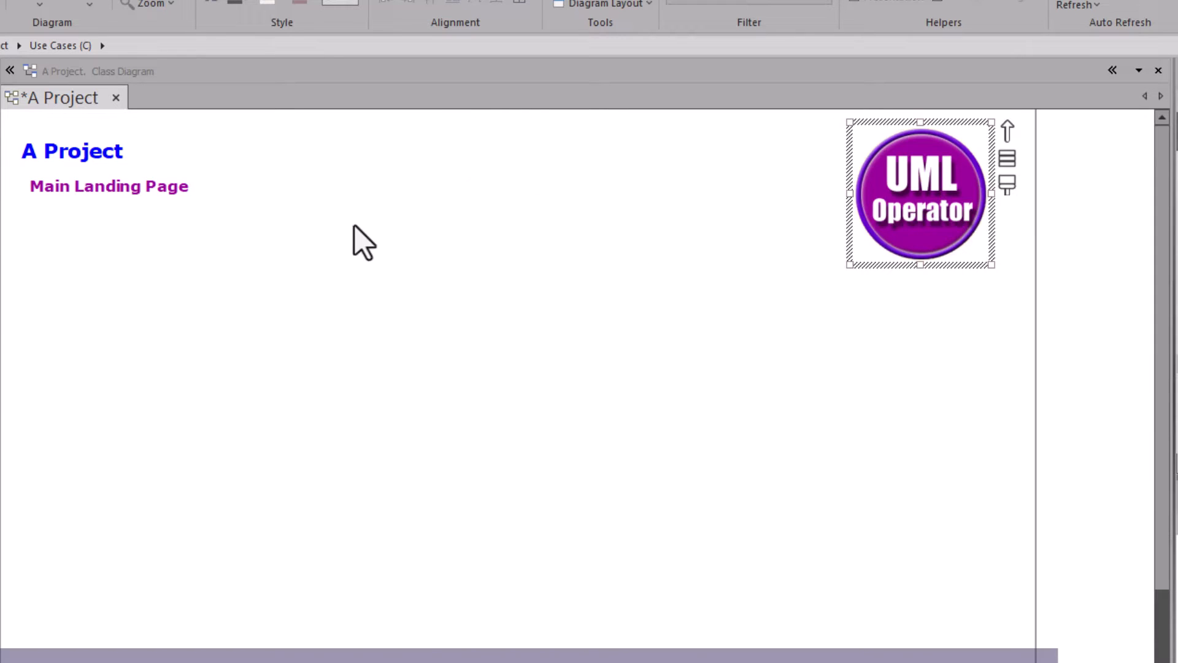
left_click(98, 152)
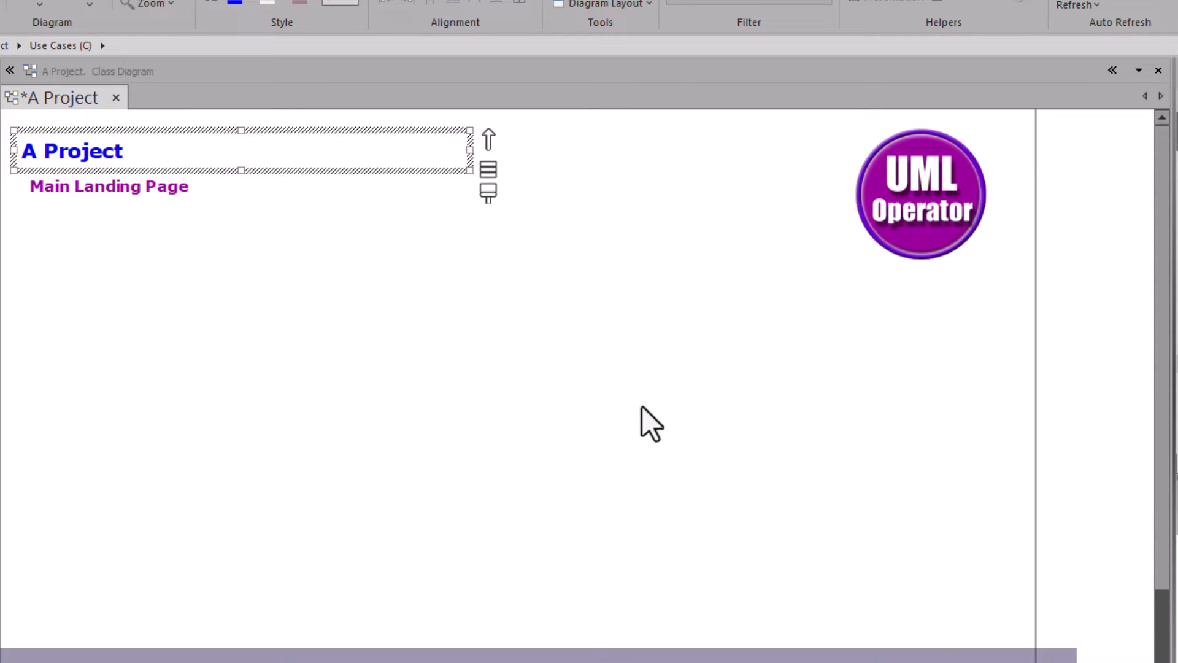
left_click(820, 297)
left_click_drag(887, 226, 570, 229)
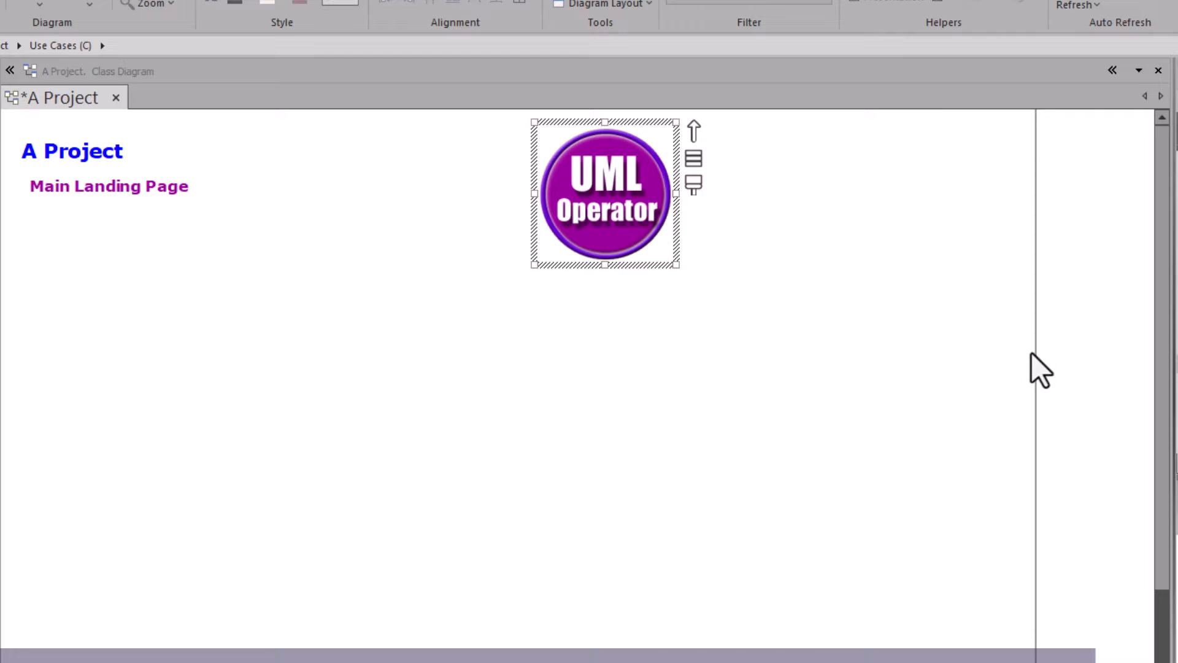
- Turn on Hide Page Border (All Diagrams) in the appearance properties of the A Project diagram
double_click(163, 381)
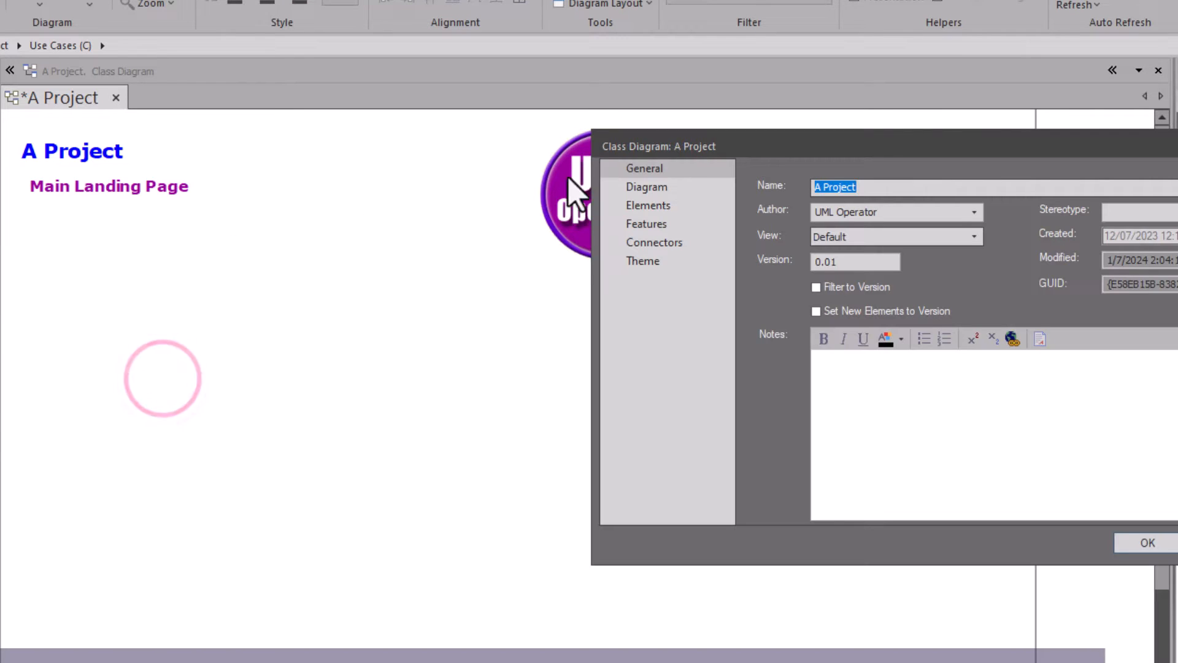
left_click(642, 188)
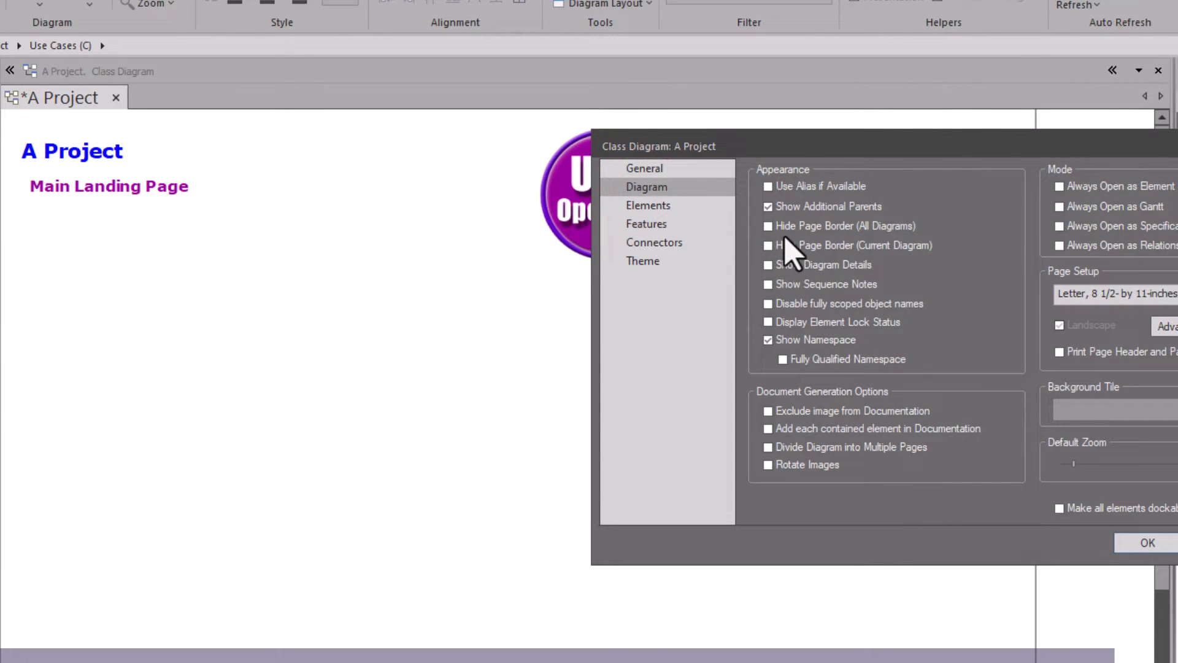
left_click(781, 229)
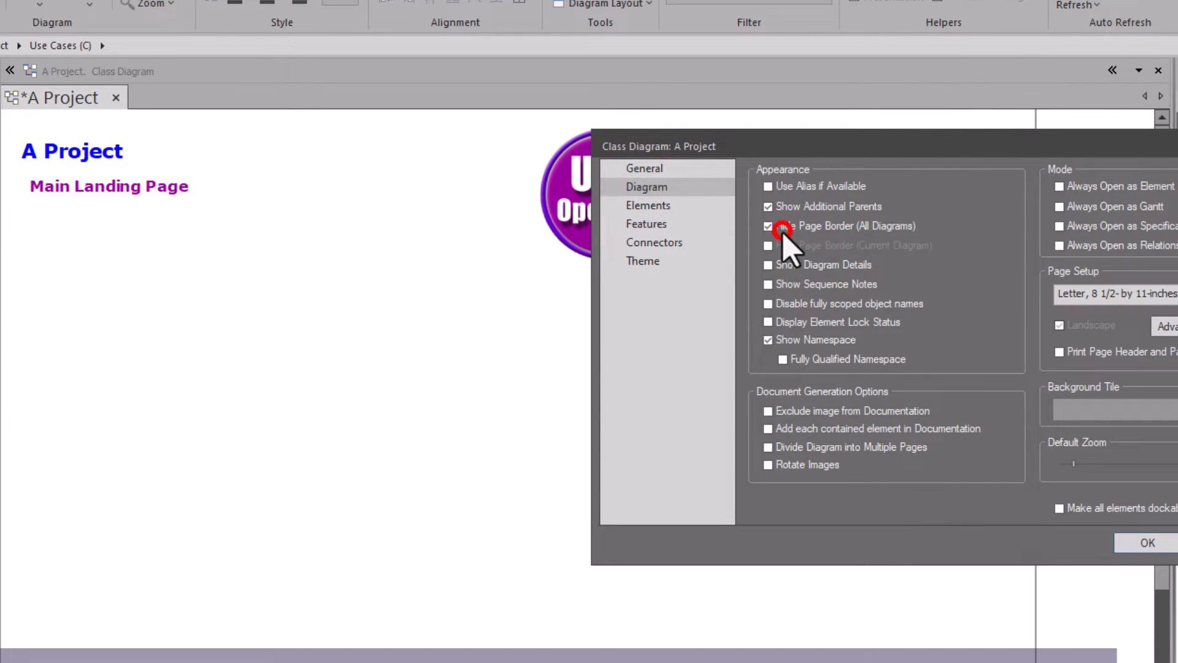
left_click(1149, 542)
left_click(676, 518)
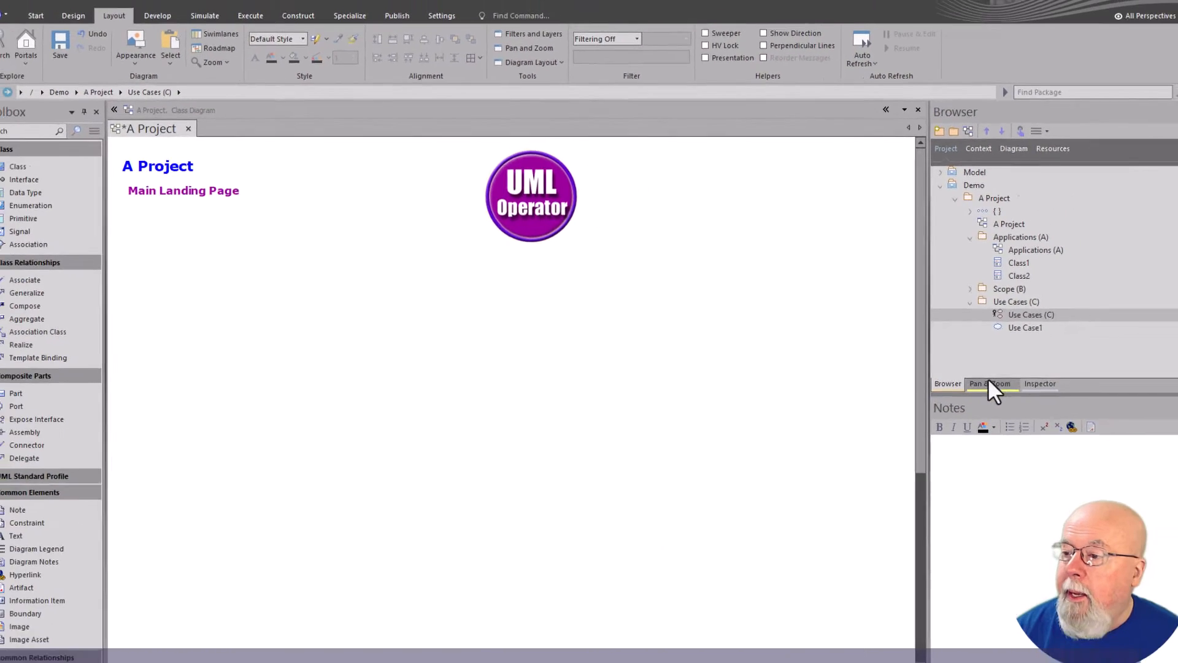
- Zoom the diagram view to fit the title, subtitle and logo
left_click(956, 374)
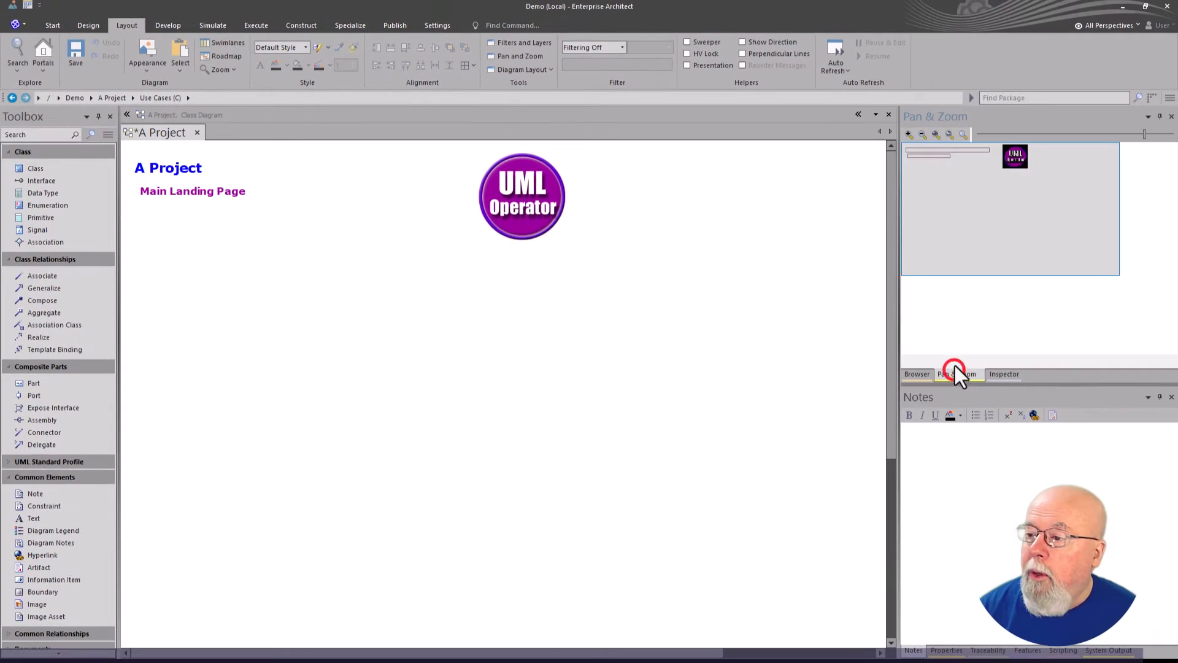
left_click(936, 134)
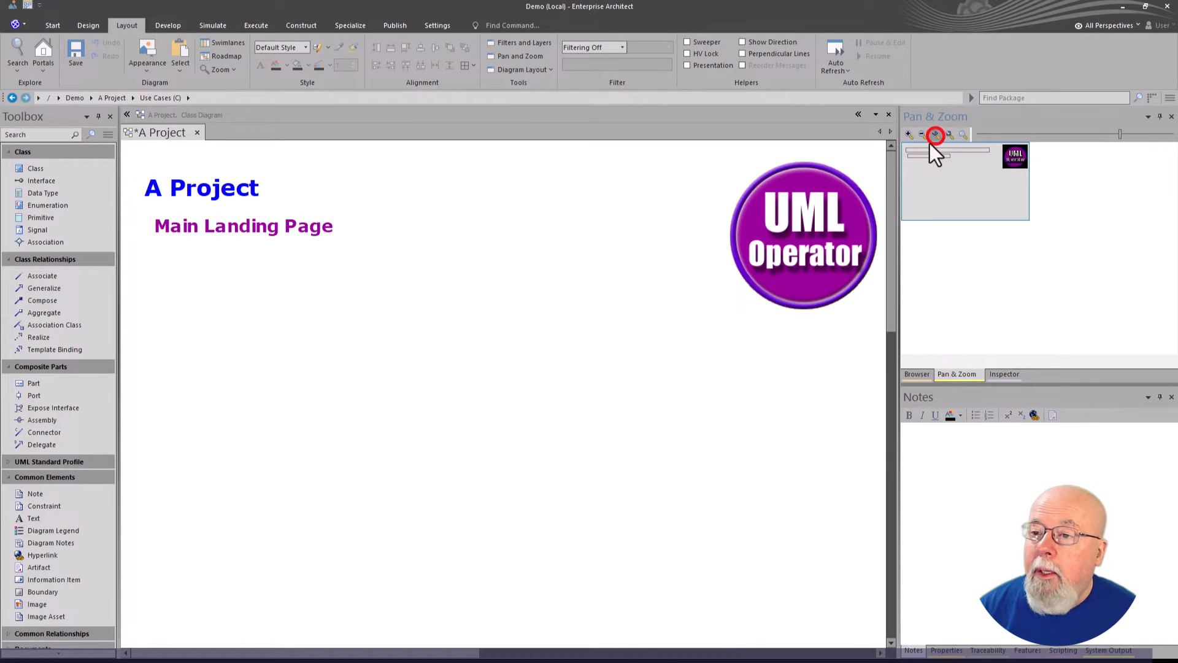
left_click(310, 408)
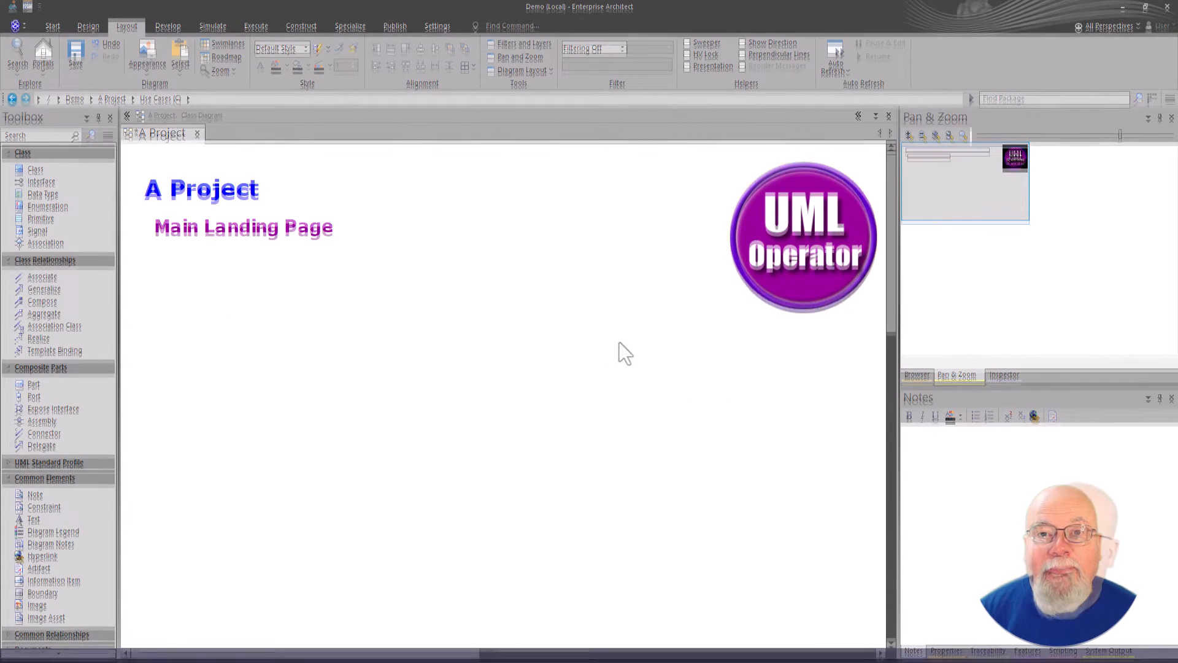
- Place the Applications (A) diagram below the subtitle as a Navigation Cell without an image, and preview its linked diagram
left_click(916, 379)
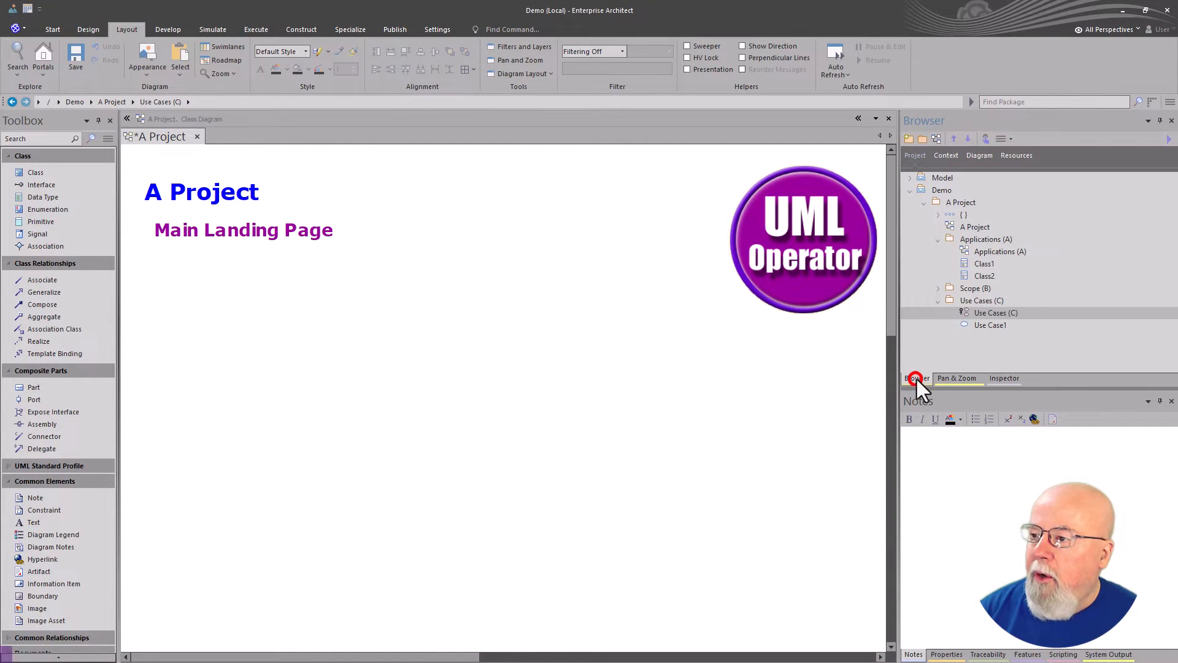
left_click(981, 253)
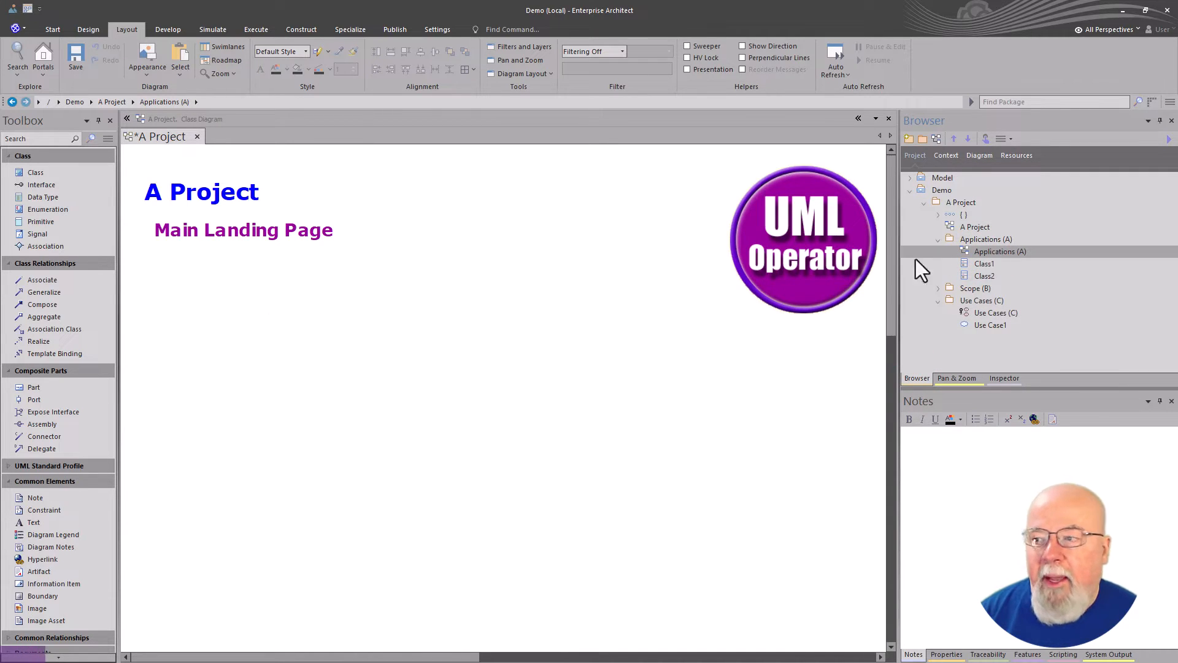
left_click_drag(993, 249, 183, 294)
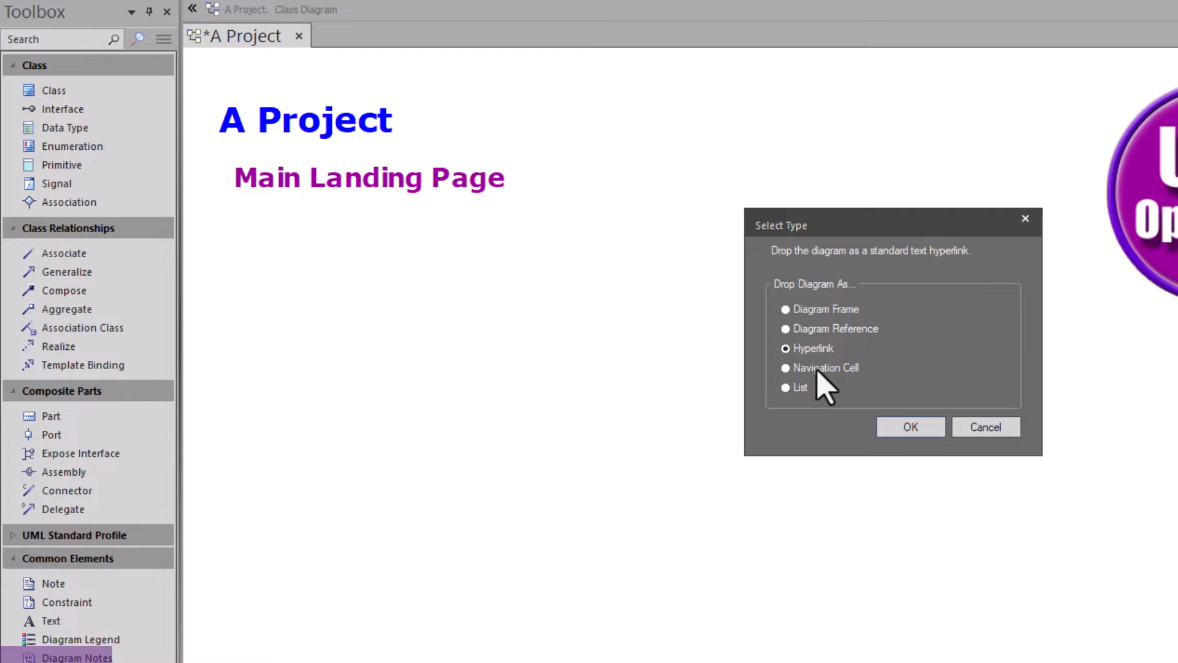
left_click(818, 368)
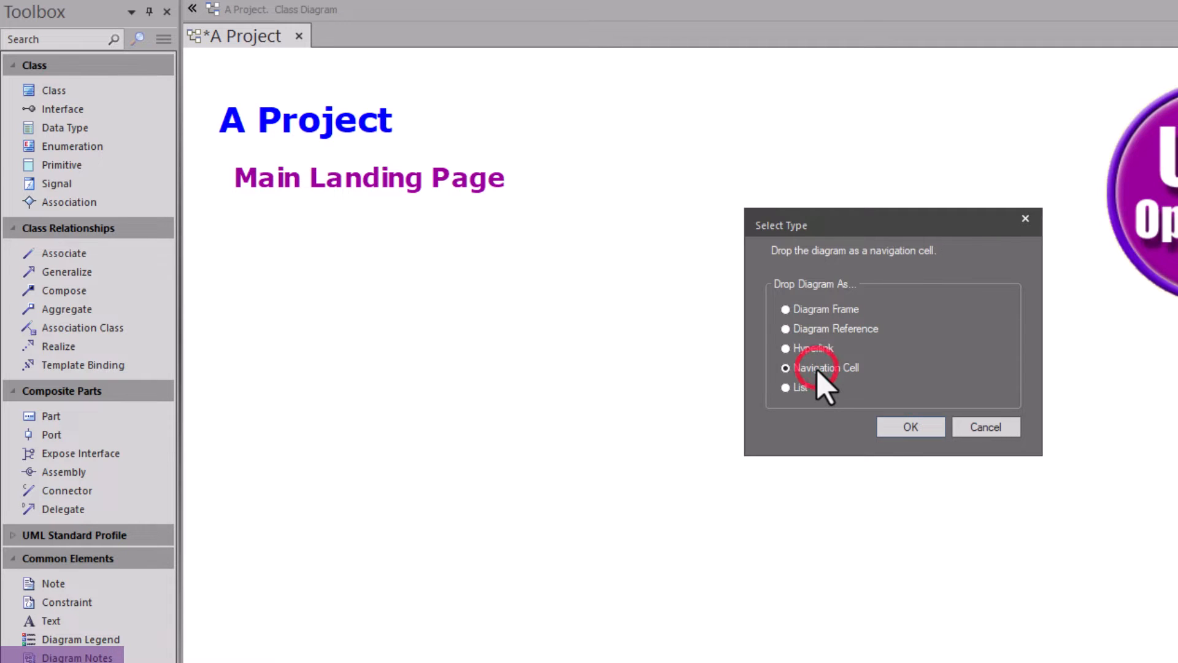
left_click(890, 426)
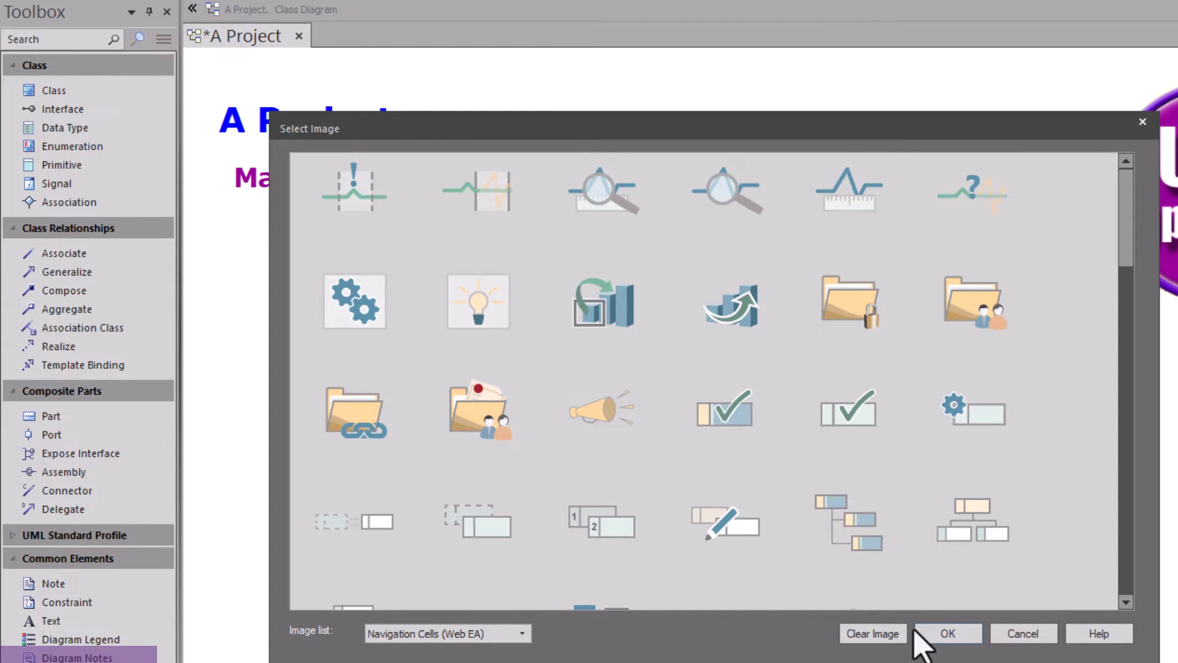
left_click(938, 633)
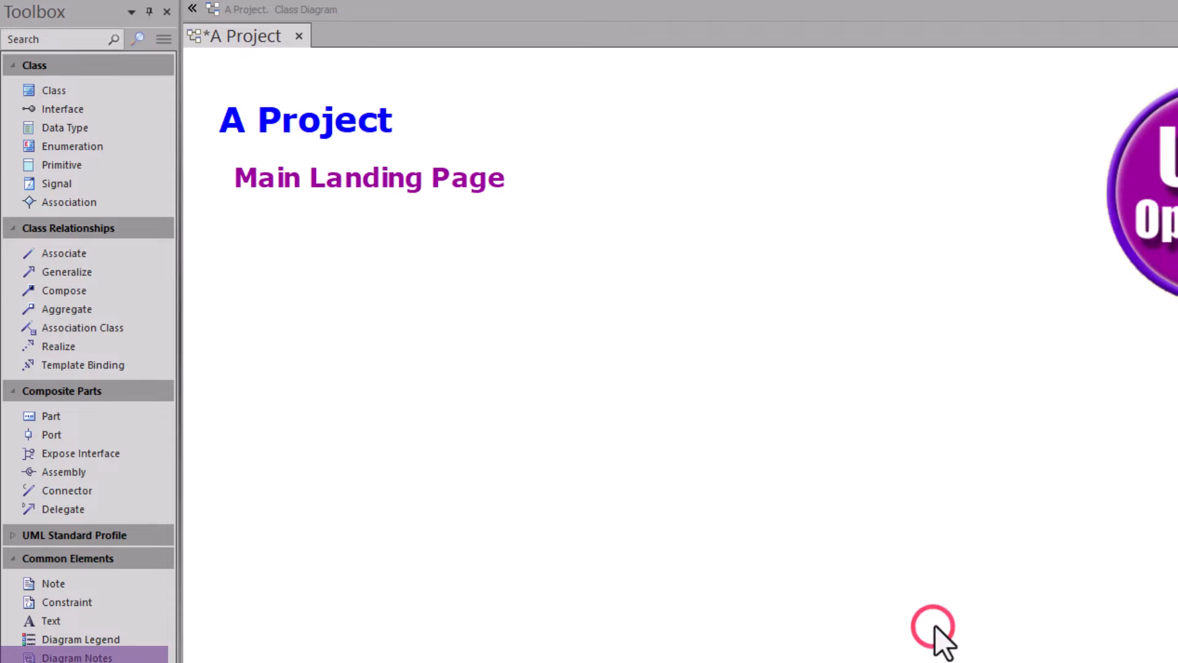
mouse_move(434, 371)
left_mouse_down()
mouse_move(444, 384)
mouse_move(434, 385)
left_mouse_up()
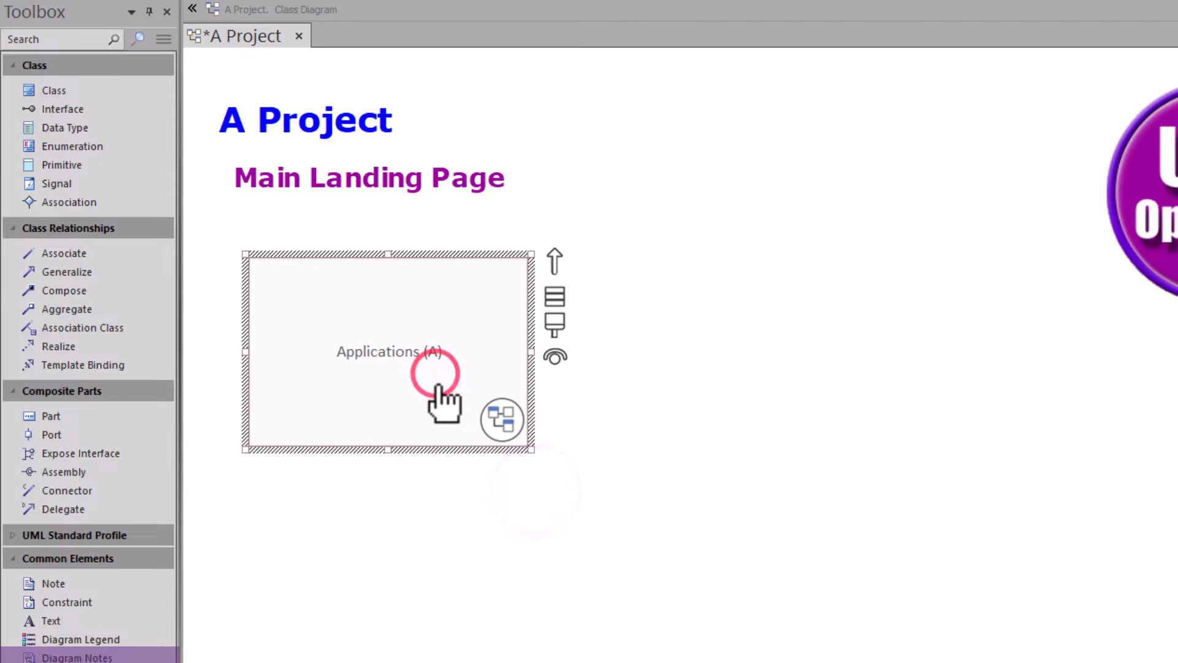
left_click(491, 427)
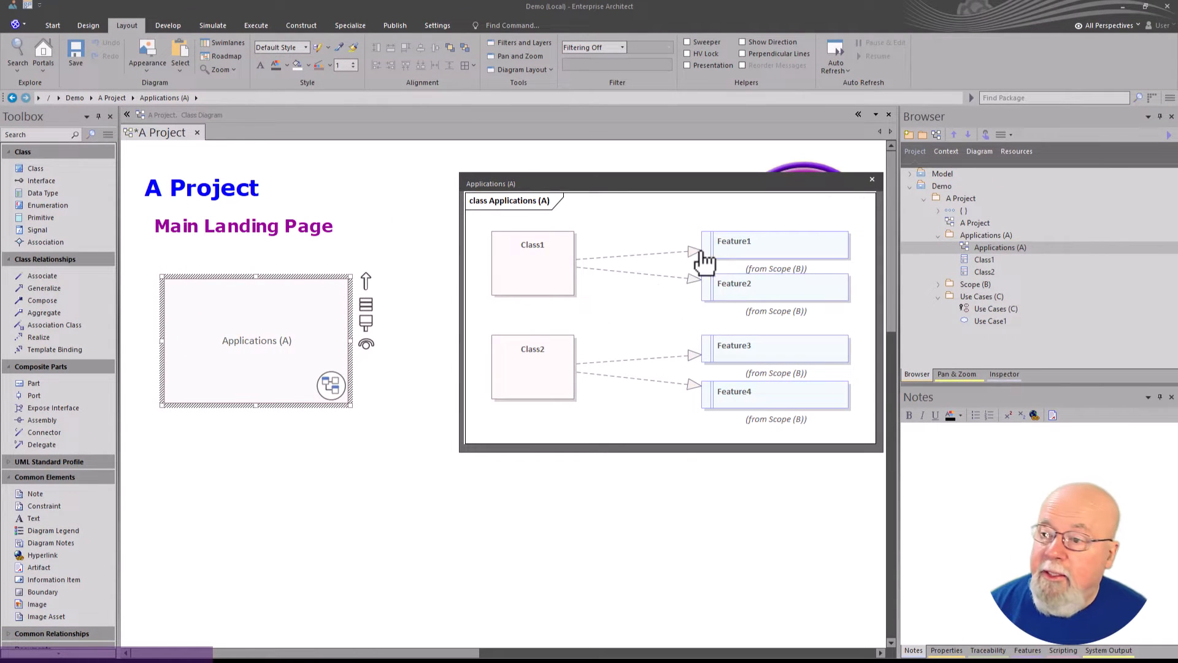
left_click(868, 178)
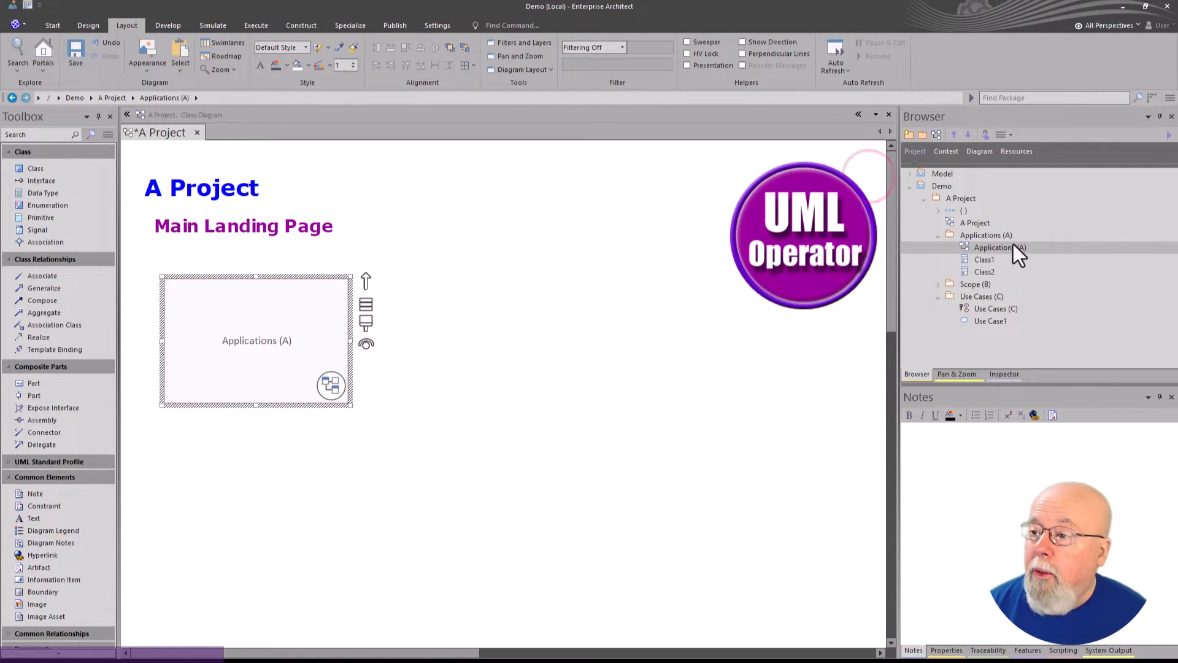
- Place the Scope (B) package beside the Applications (A) cell as a Package element
left_click(937, 236)
left_click(939, 246)
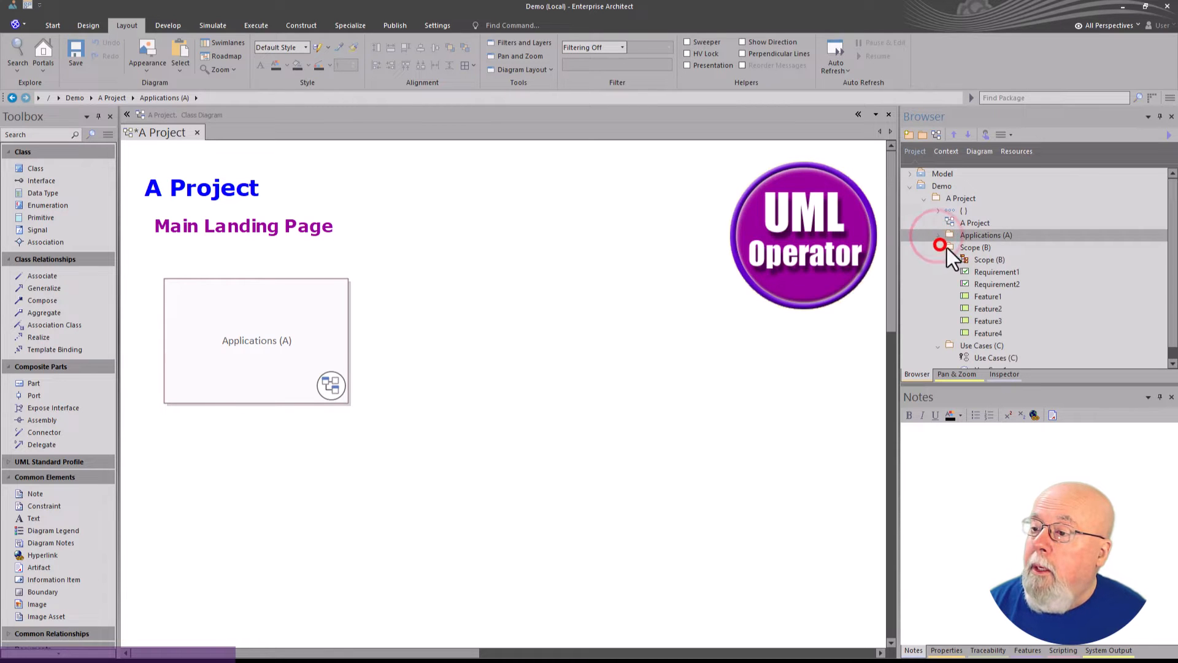
left_click_drag(981, 260, 421, 293)
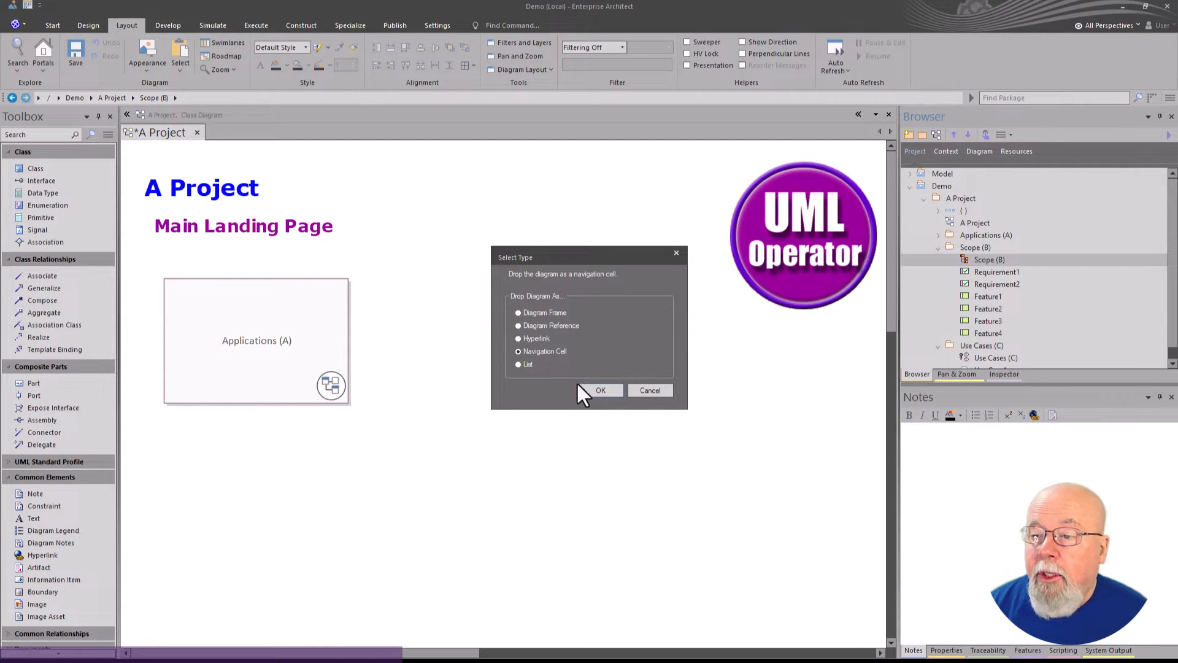
left_click(667, 390)
left_click_drag(981, 250, 416, 299)
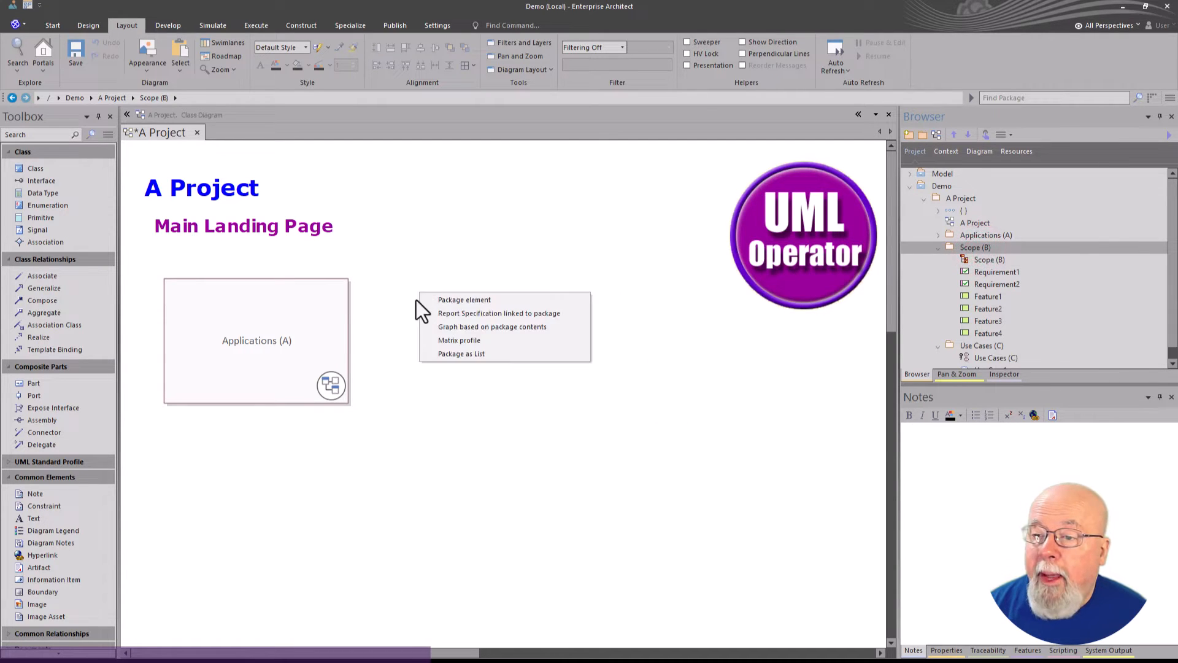
left_click(490, 300)
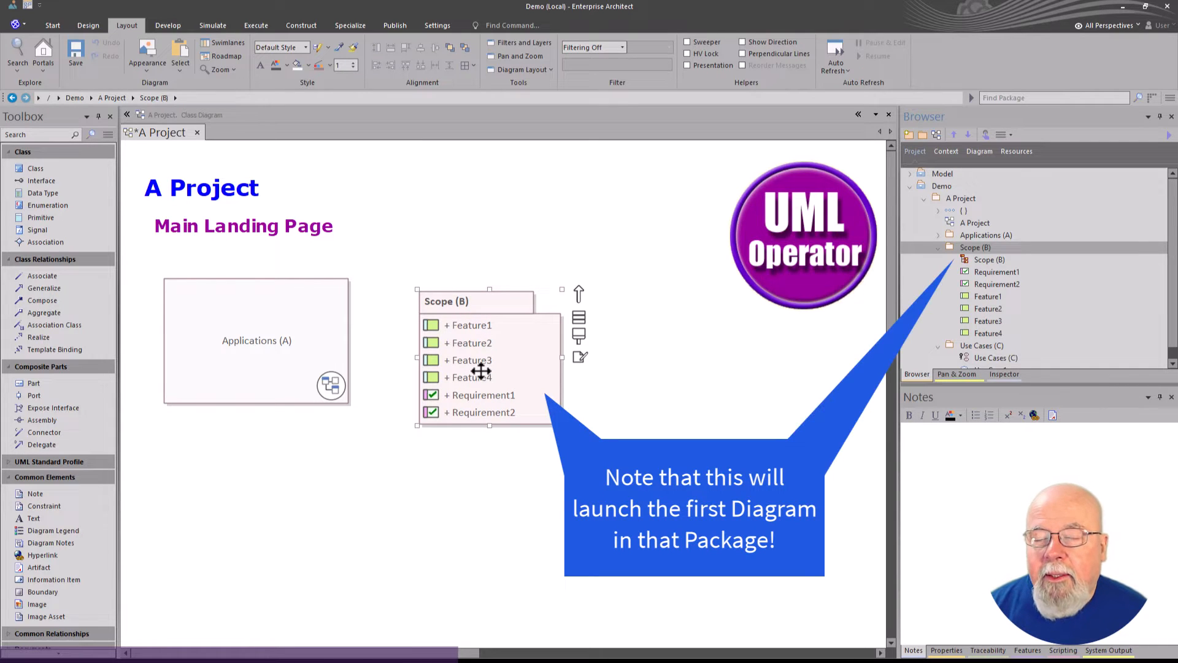
- Turn off the Package Contents compartment in the element properties of the A Project diagram
double_click(615, 383)
left_click(549, 203)
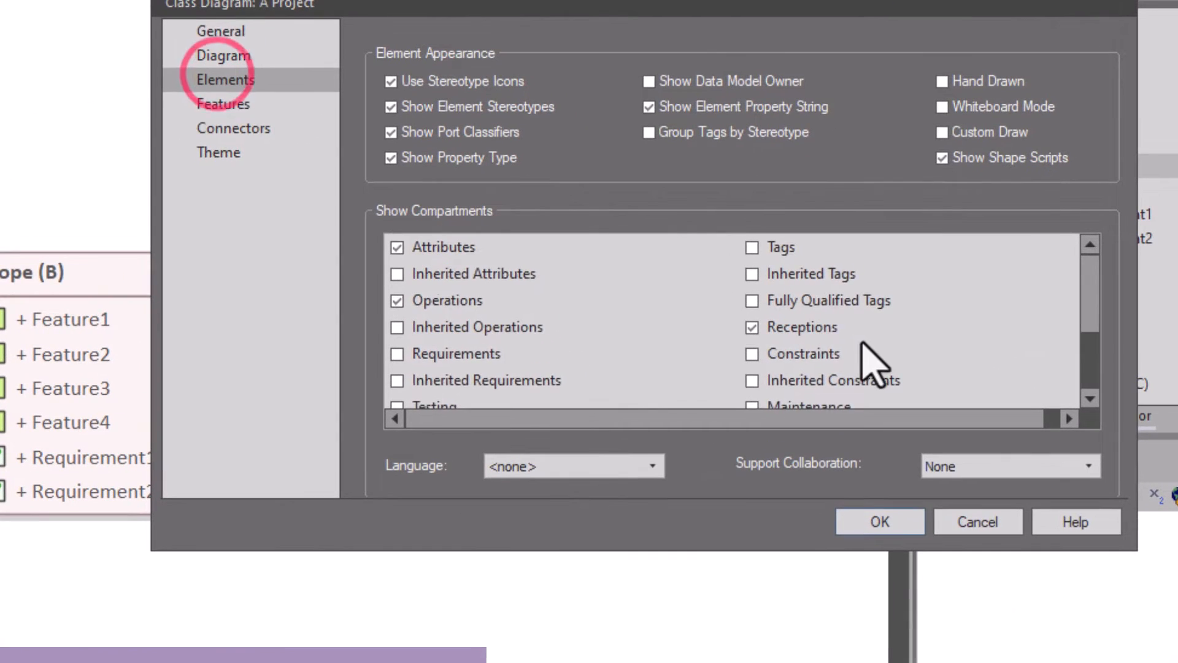
scroll(861, 342, "down", 2)
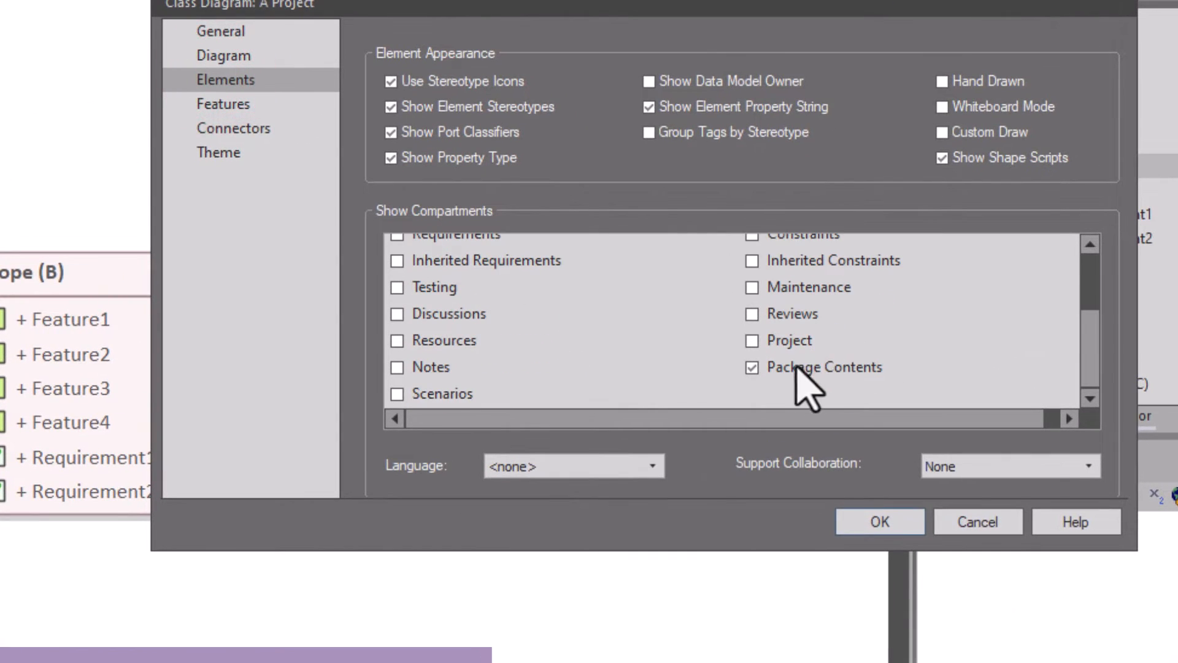
left_click(844, 370)
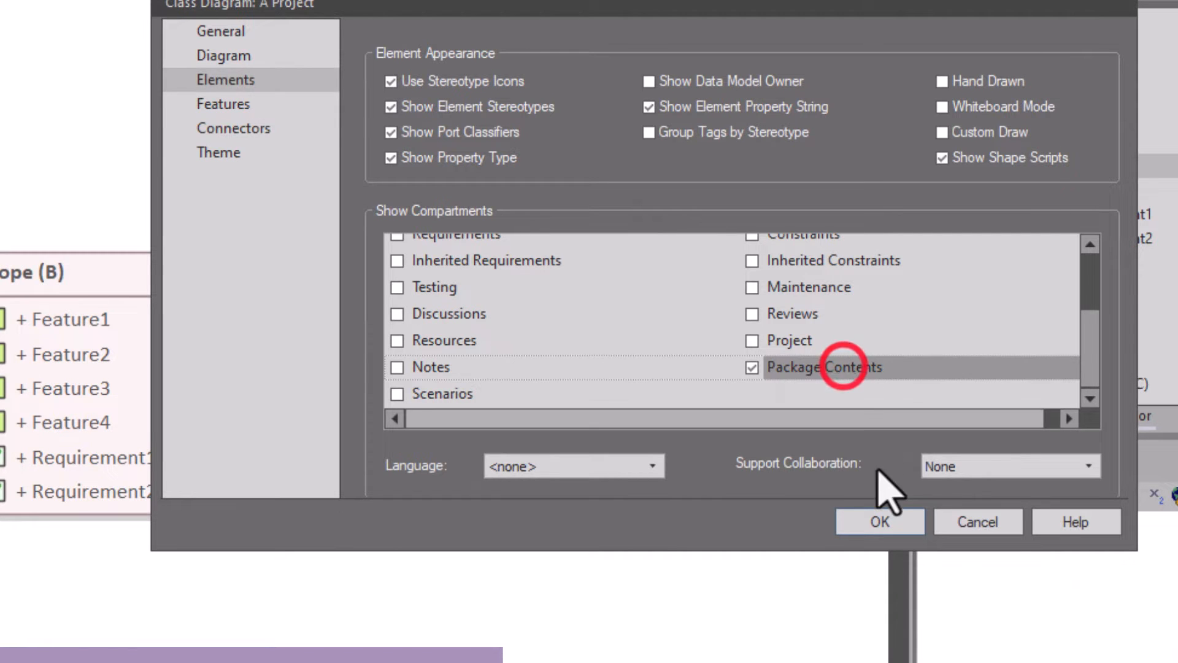
left_click(761, 367)
left_click(880, 521)
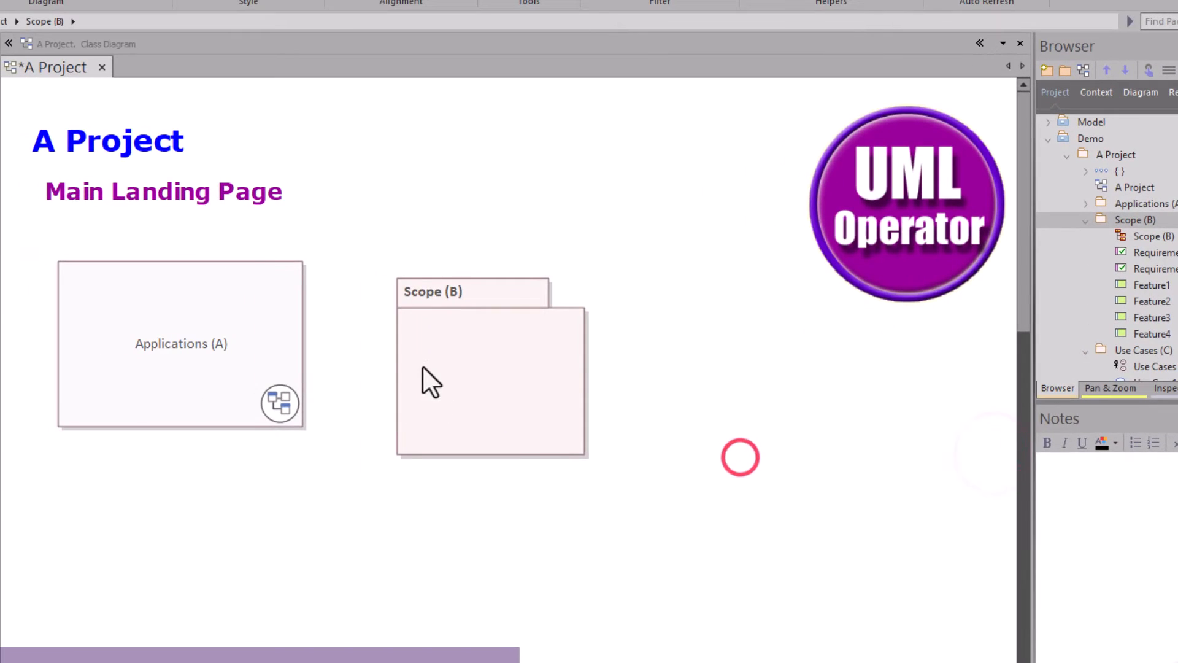
- Replace the Scope (B) package element with the Scope (B) diagram as a Navigation Cell without an image
left_click_drag(422, 367, 410, 348)
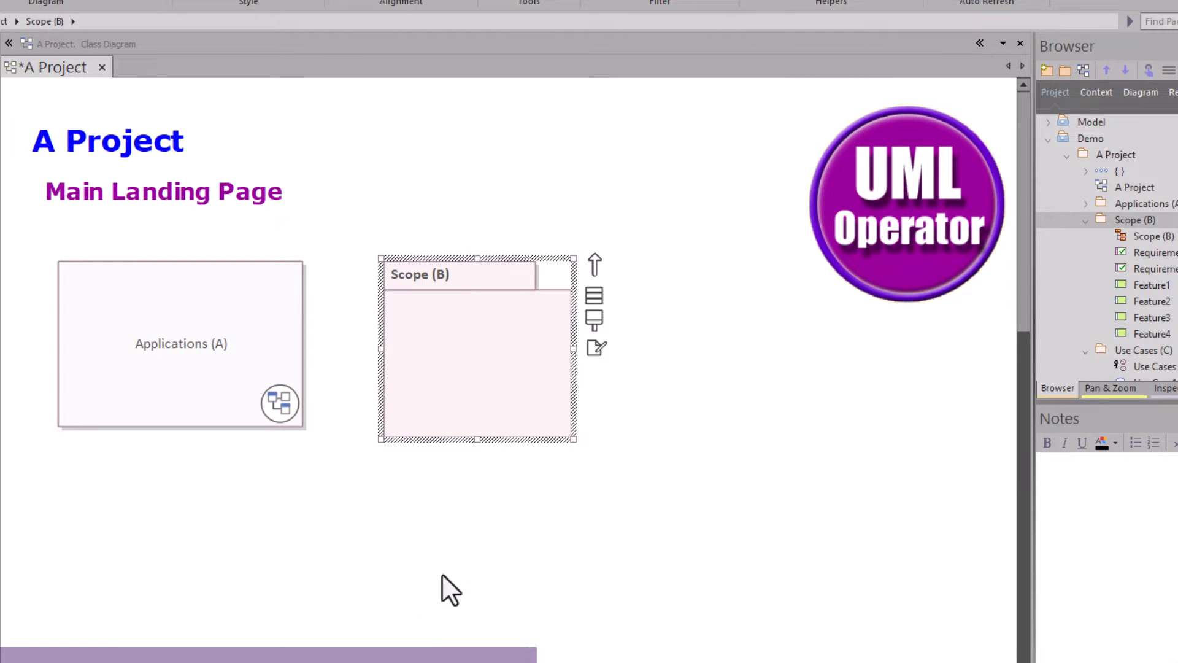
key("Delete")
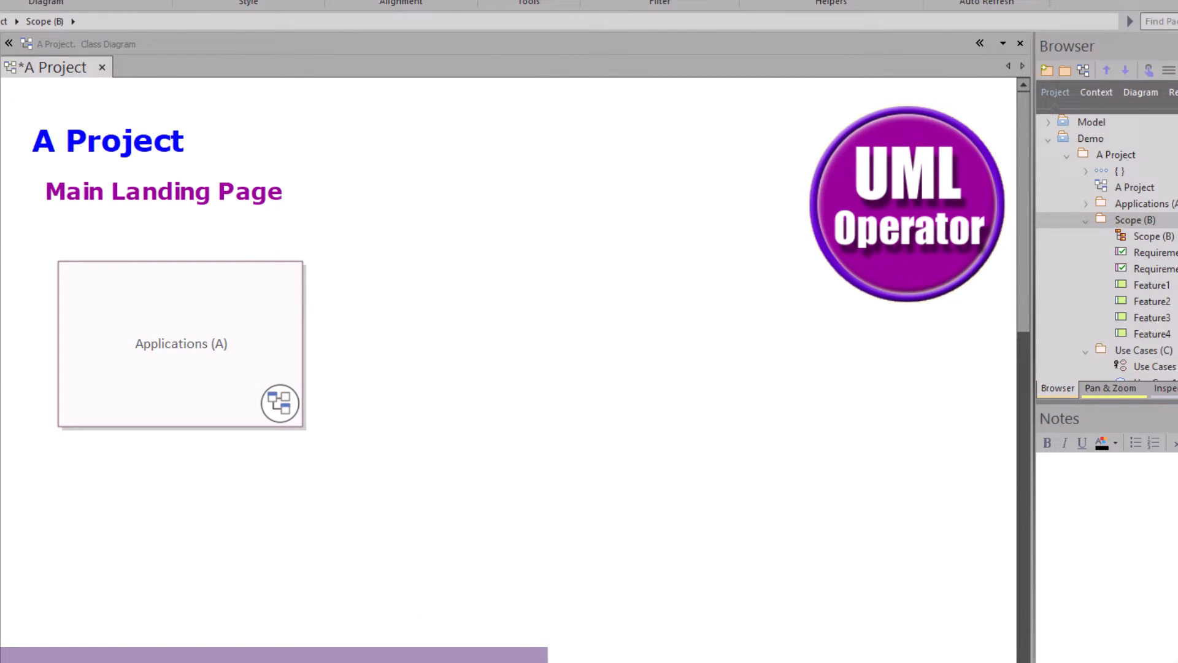
left_click(1165, 238)
left_click_drag(1164, 238, 393, 263)
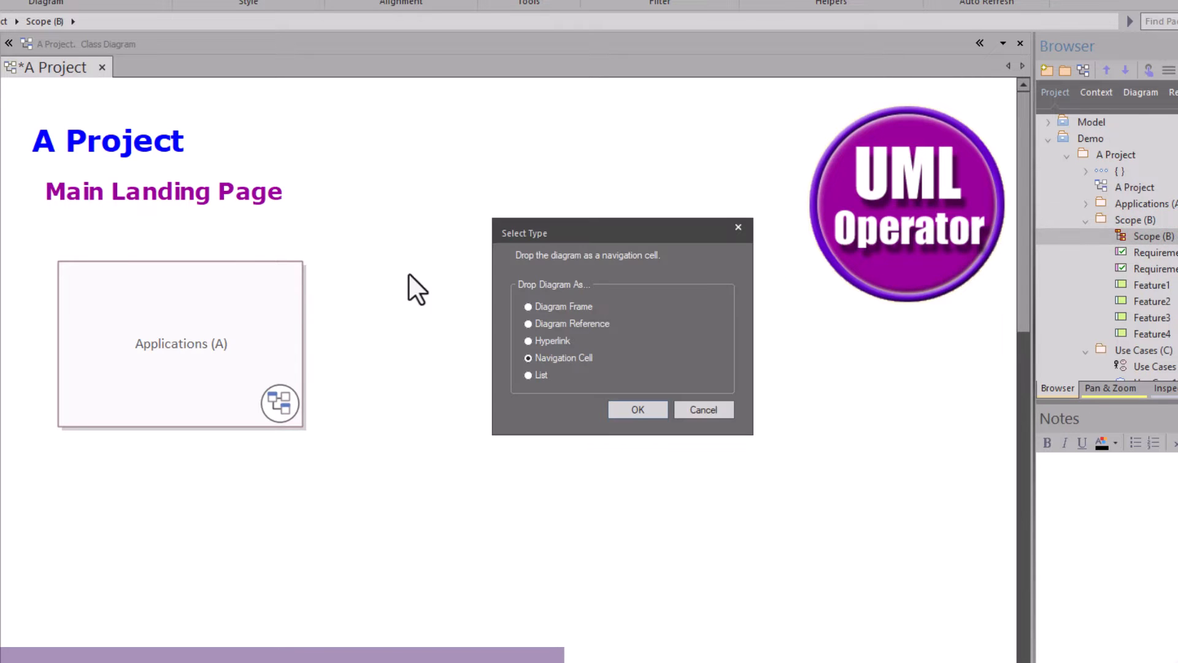
left_click(635, 409)
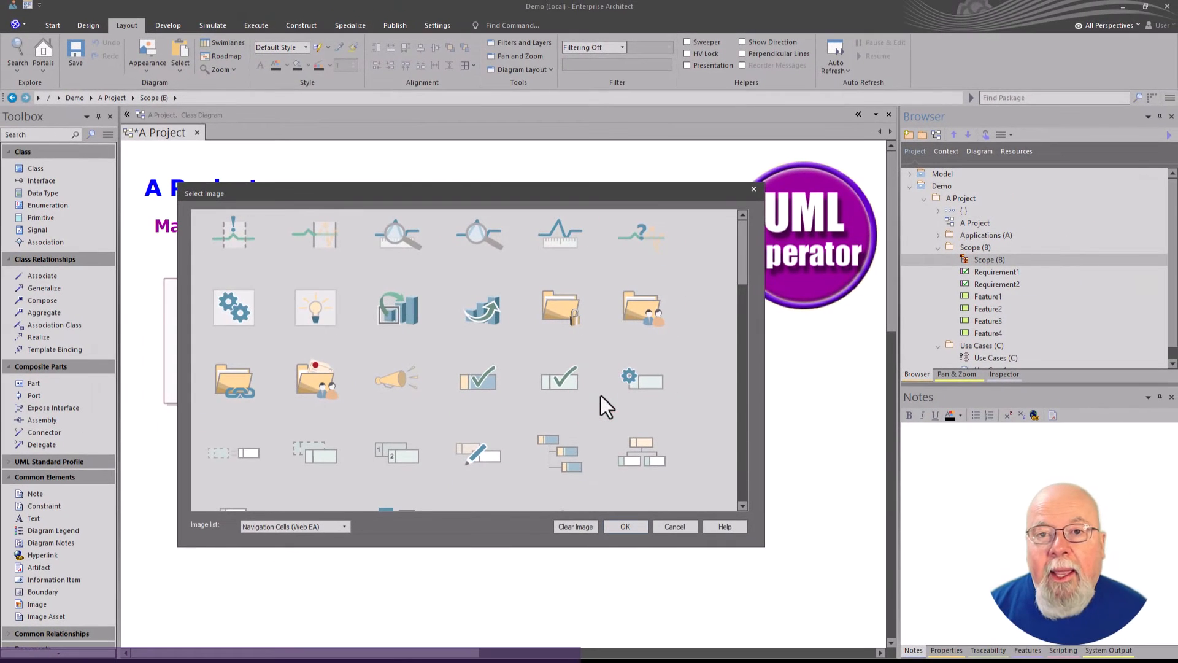
left_click(620, 527)
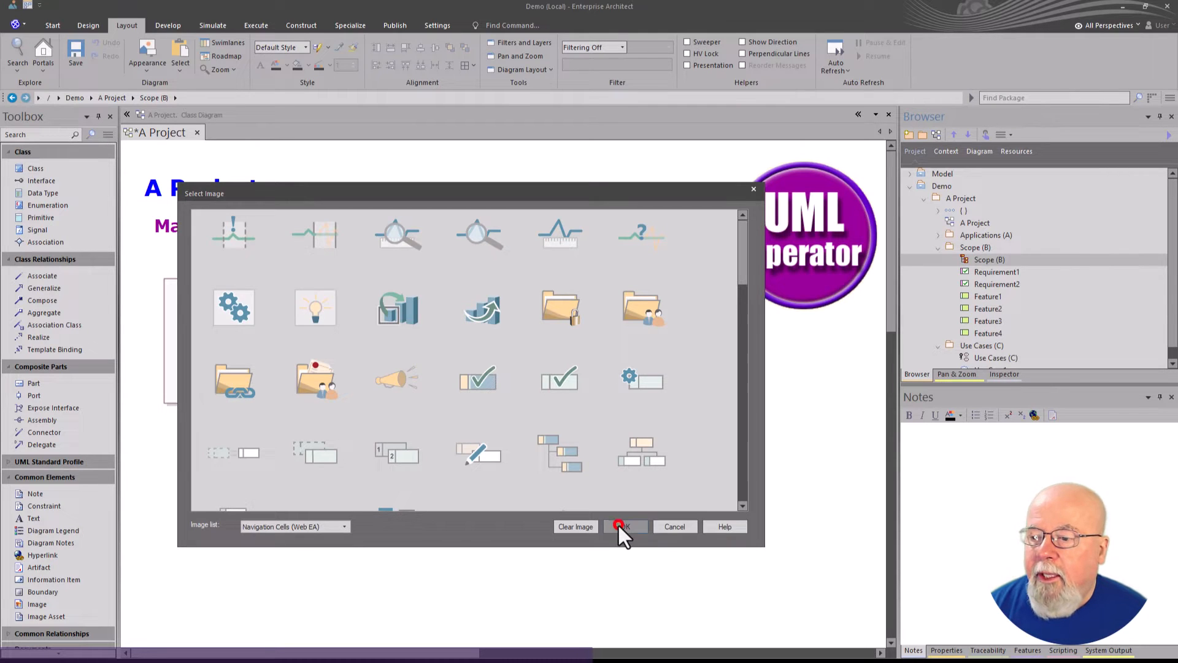
- Shift the Applications (A) and Scope (B) navigation cells slightly to the left, keeping them side by side
left_click(515, 355)
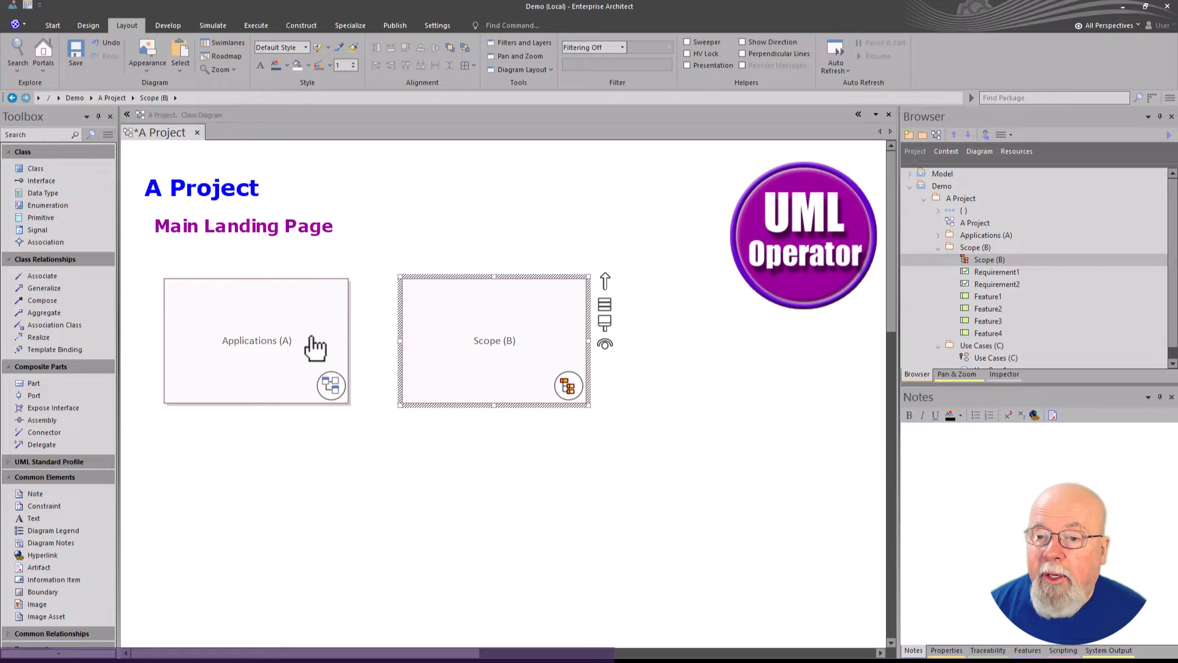
left_click_drag(297, 329, 284, 330)
left_click(462, 332)
left_click_drag(464, 346, 443, 348)
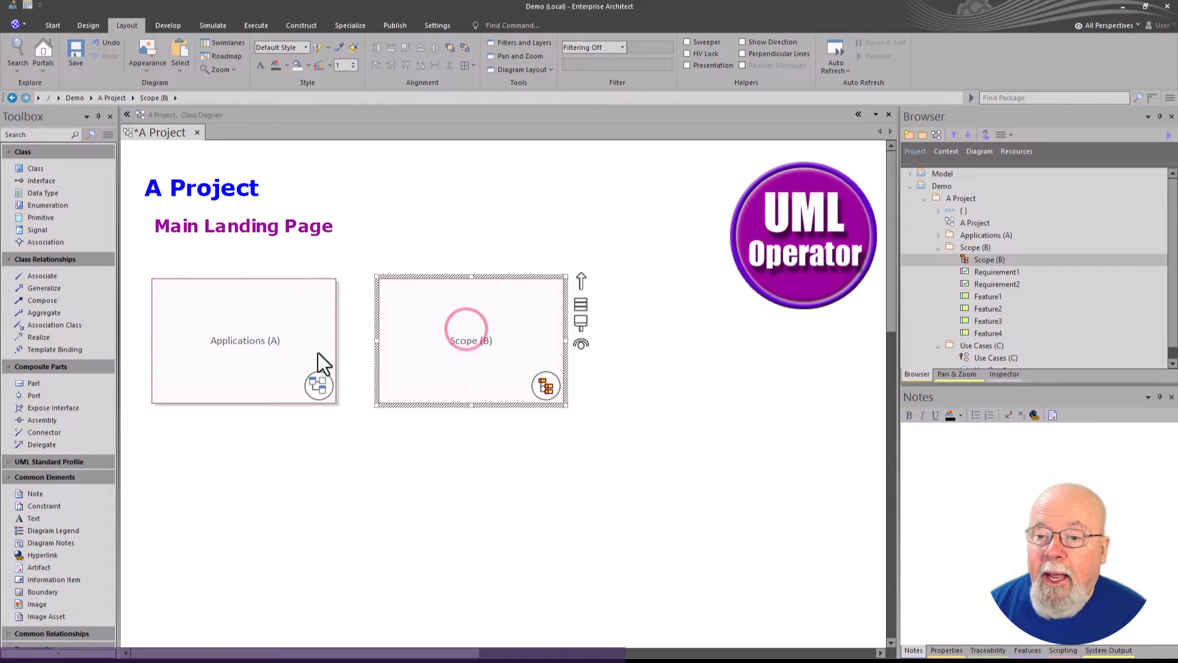
- Left-align the title, subtitle and Applications (A) cell, and move the Scope (B) cell closer to Applications (A)
left_click_drag(244, 450, 188, 182)
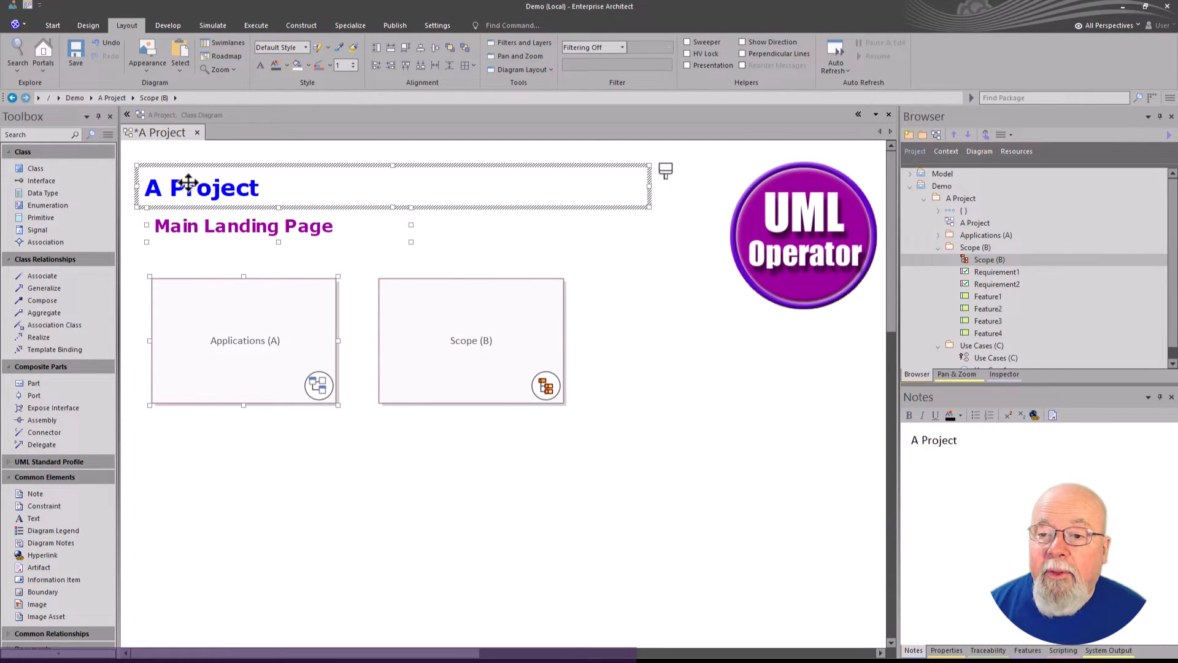
right_click(188, 183)
left_click(215, 211)
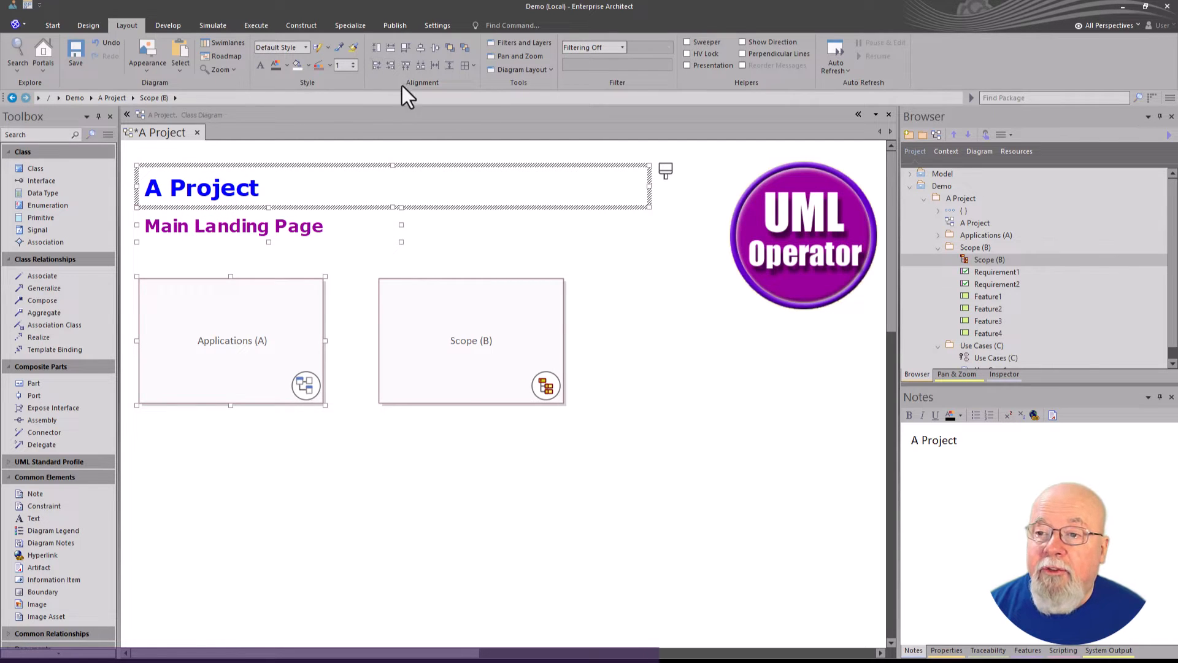
left_click(460, 468)
left_click_drag(457, 345, 438, 344)
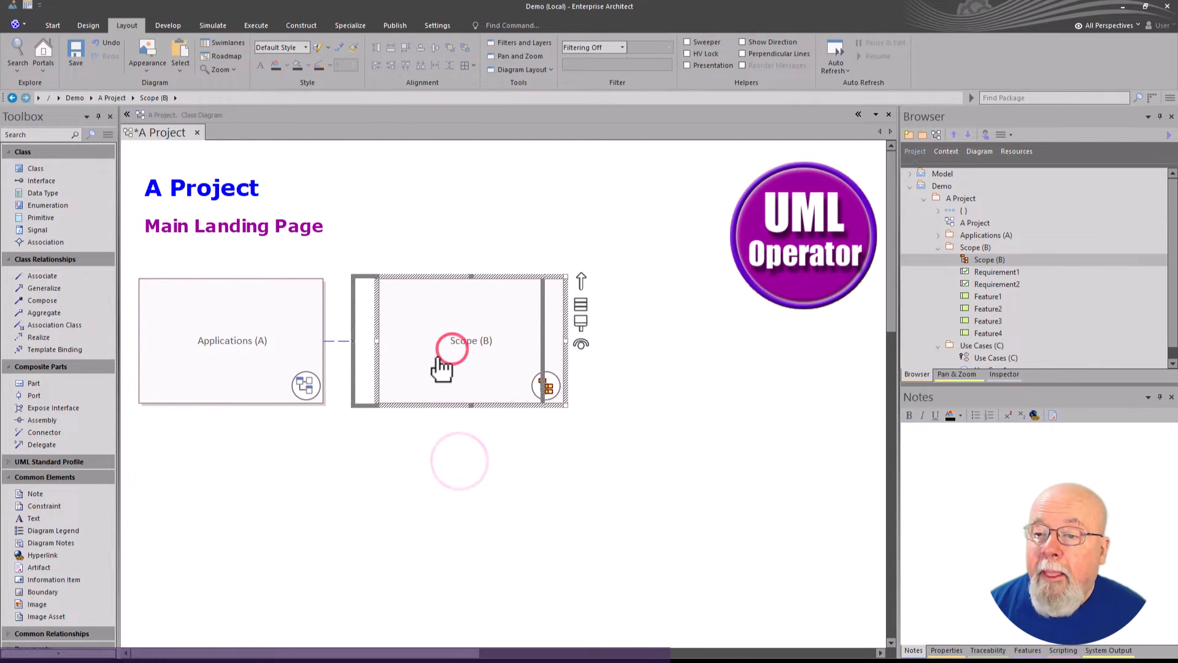
- Place the Use Cases (C) diagram as a Navigation Cell without an image beside the Scope (B) cell
left_click(939, 248)
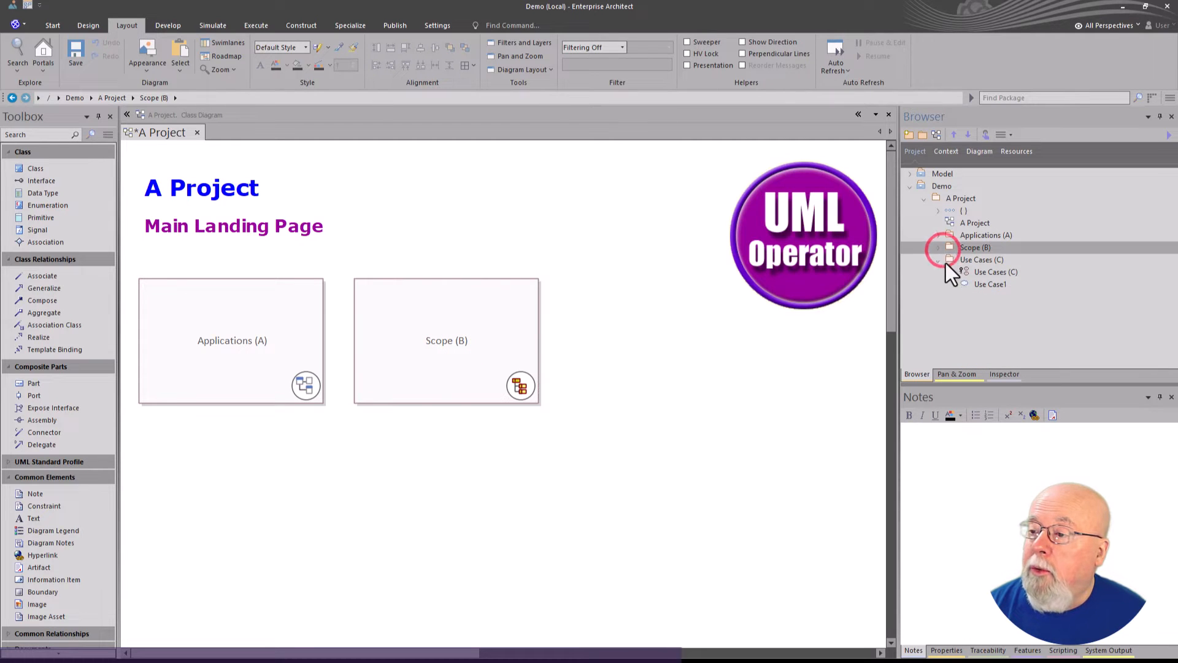
left_click_drag(967, 272, 580, 283)
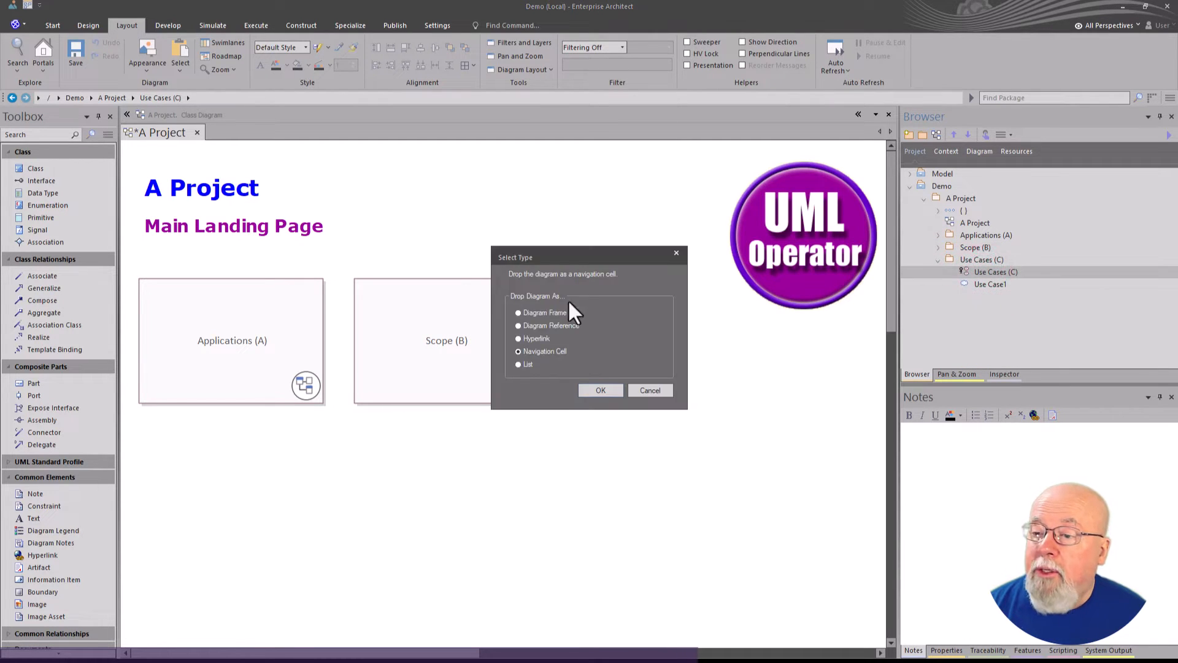
left_click(599, 388)
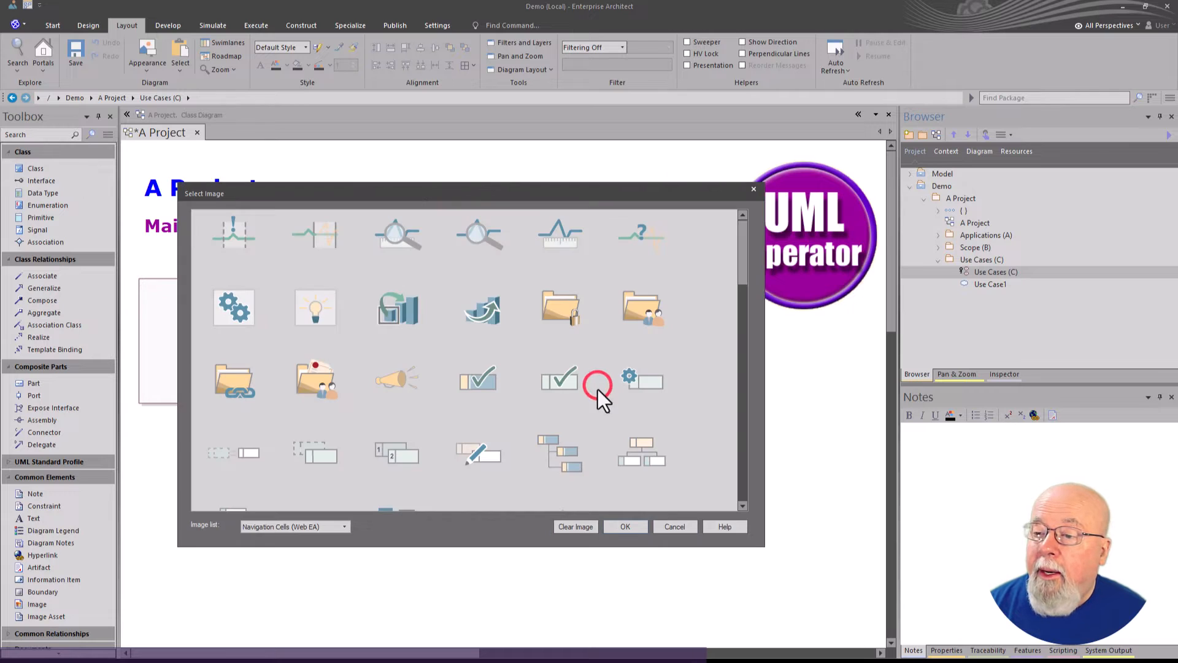
left_click(624, 527)
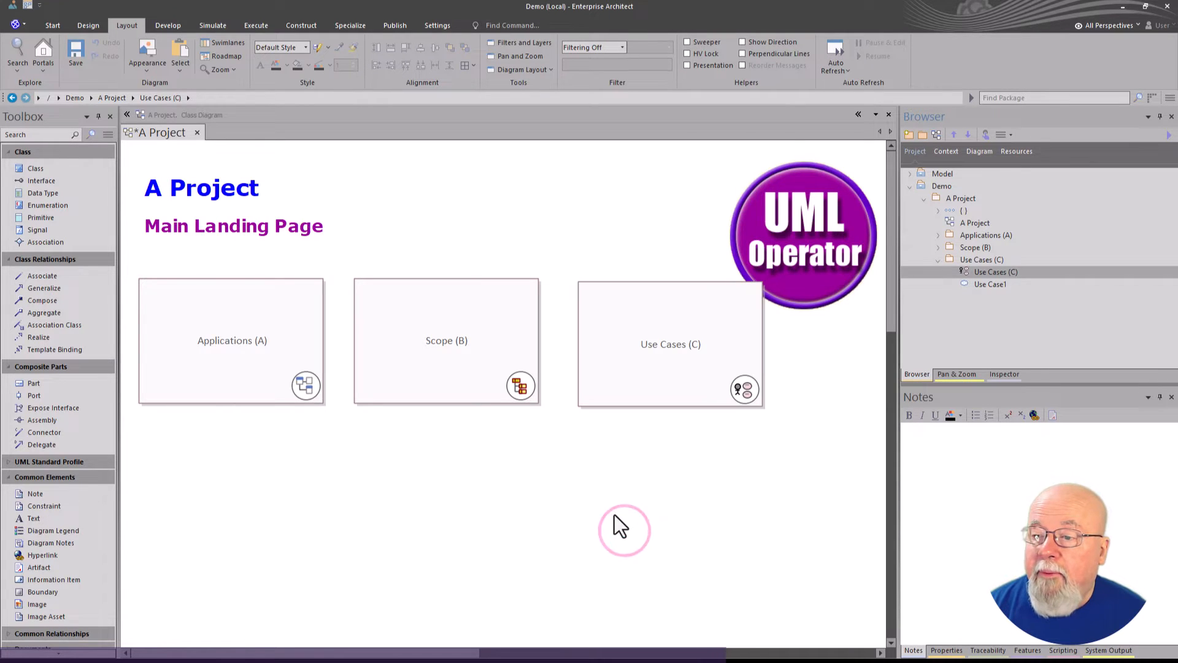
- Shrink the Use Cases (C) navigation cell and give the Applications (A) and Scope (B) cells the same height and width
left_click(665, 342)
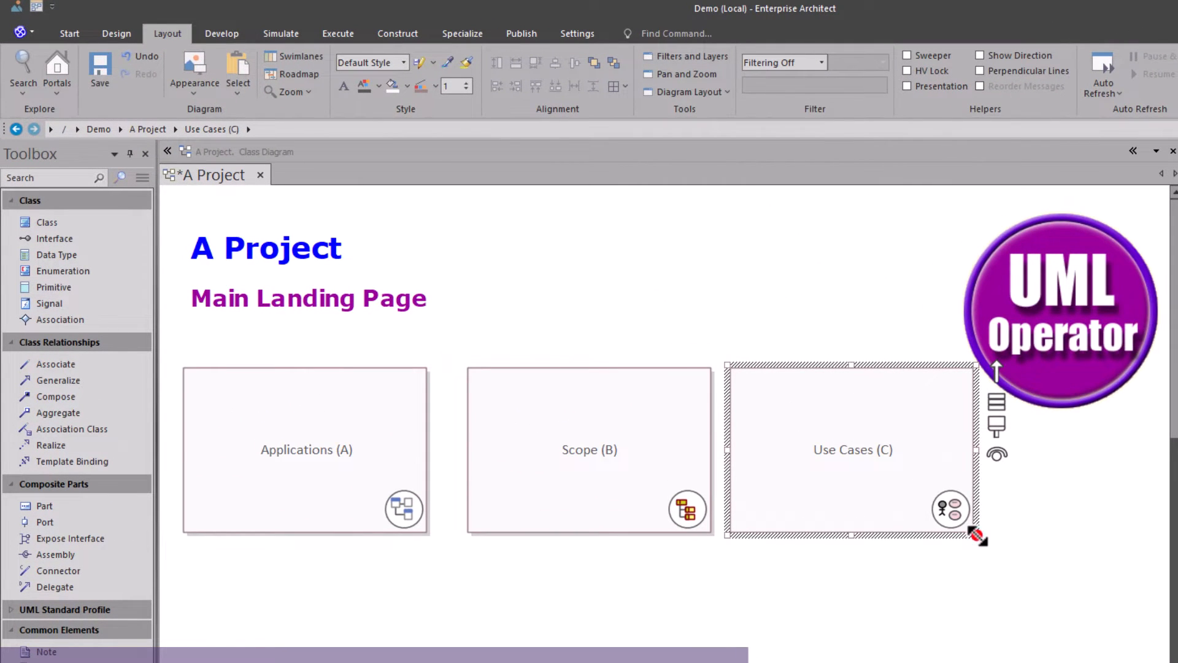
left_click_drag(977, 535, 920, 498)
left_click_drag(918, 563, 253, 437)
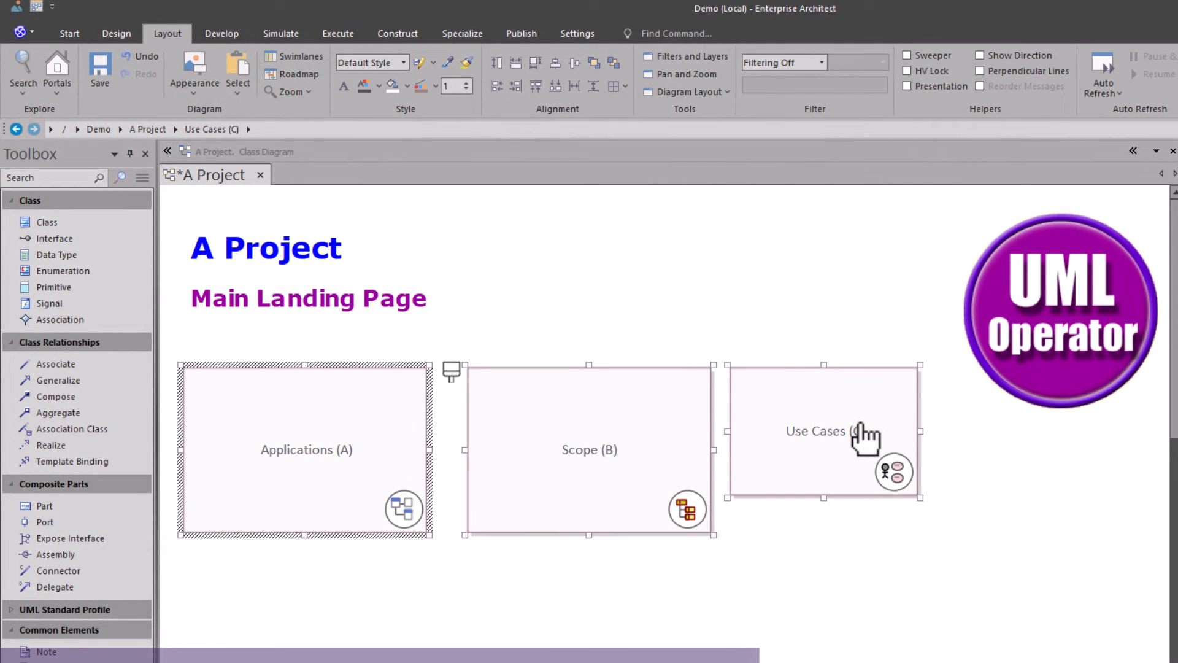
right_click(843, 435)
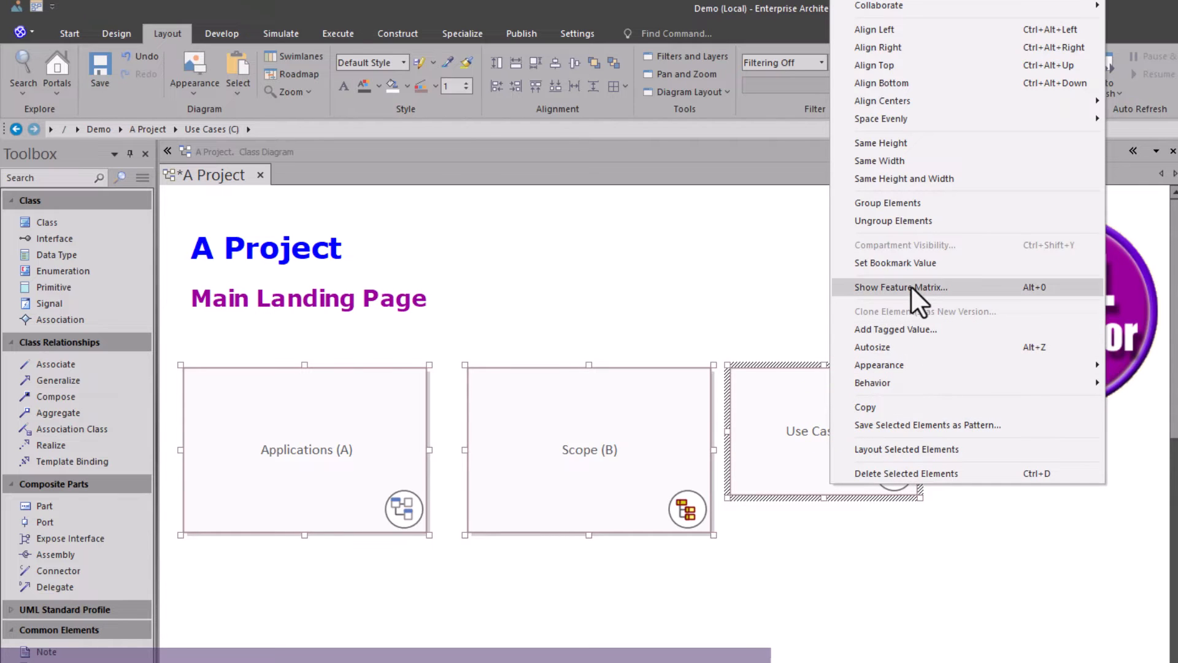
left_click(712, 583)
mouse_move(841, 548)
left_mouse_down()
mouse_move(543, 491)
mouse_move(305, 415)
left_mouse_up()
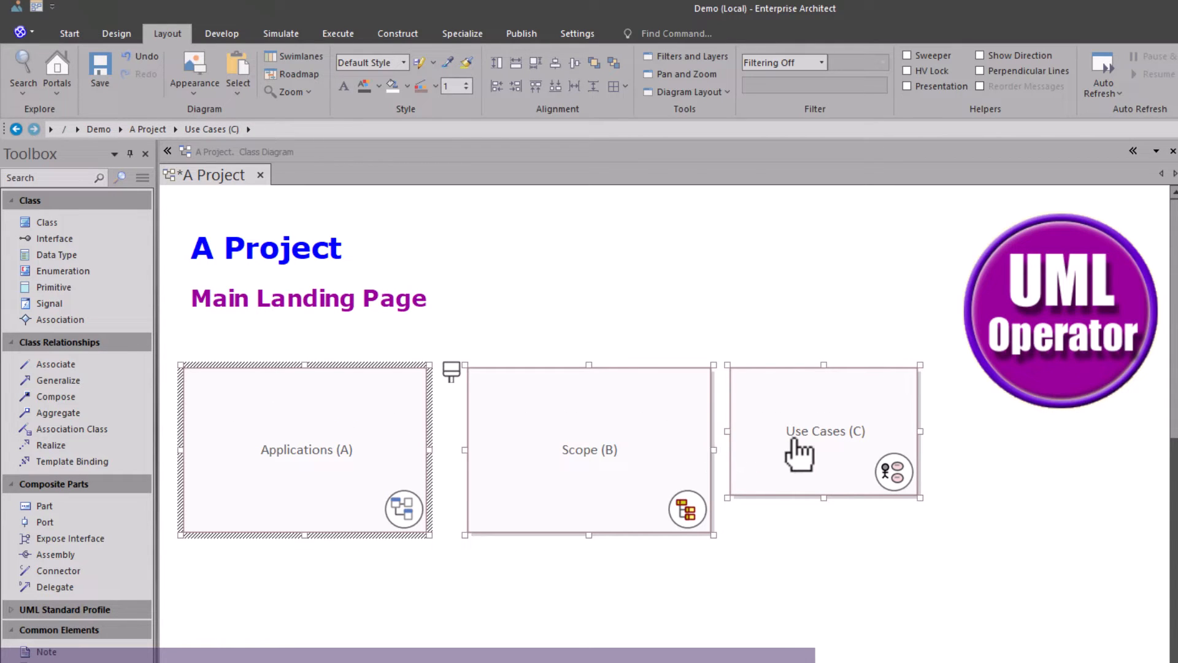
right_click(814, 414)
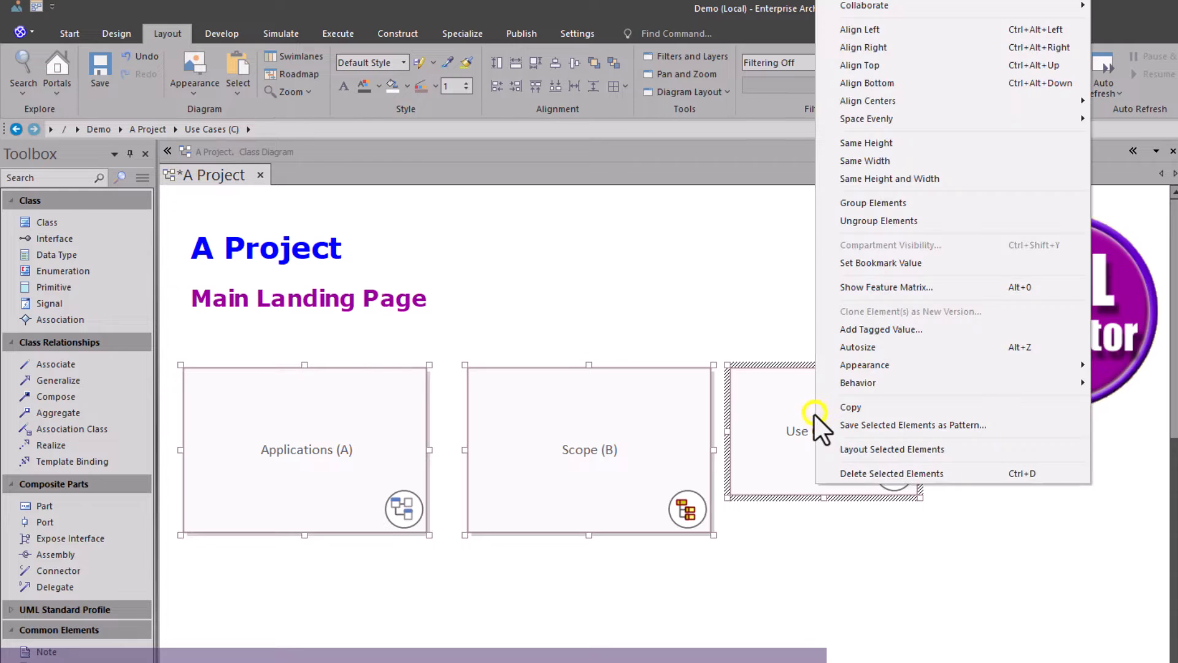
left_click(893, 182)
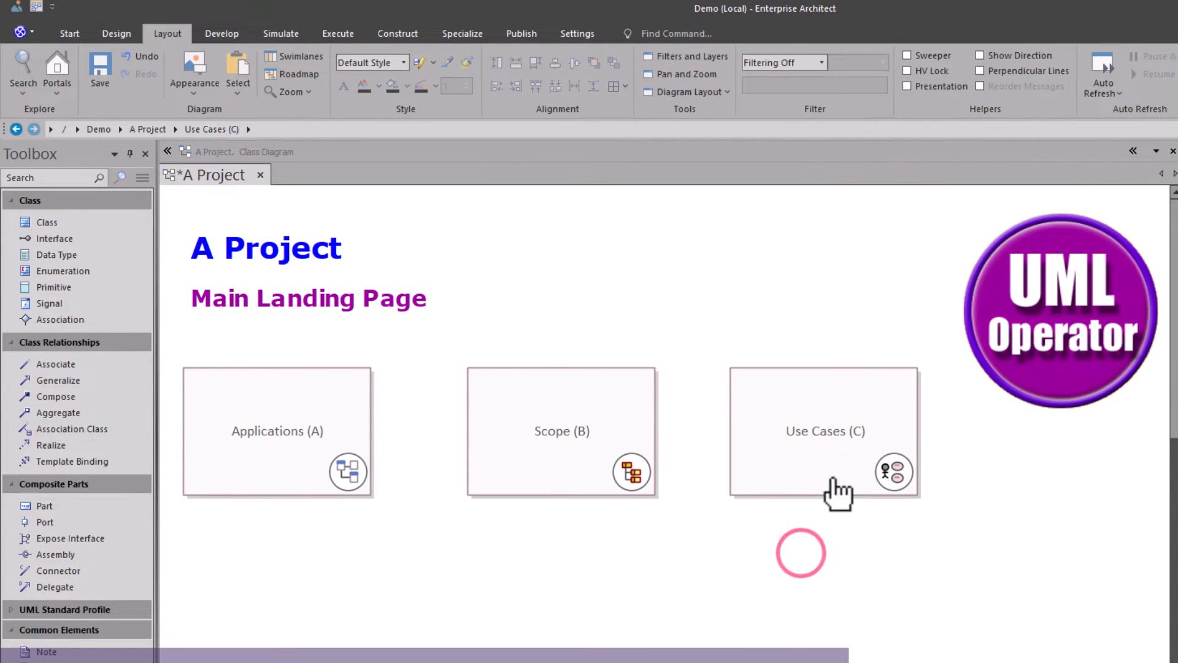
- Align the tops of the three navigation cells and space them evenly horizontally
left_click_drag(219, 526, 908, 488)
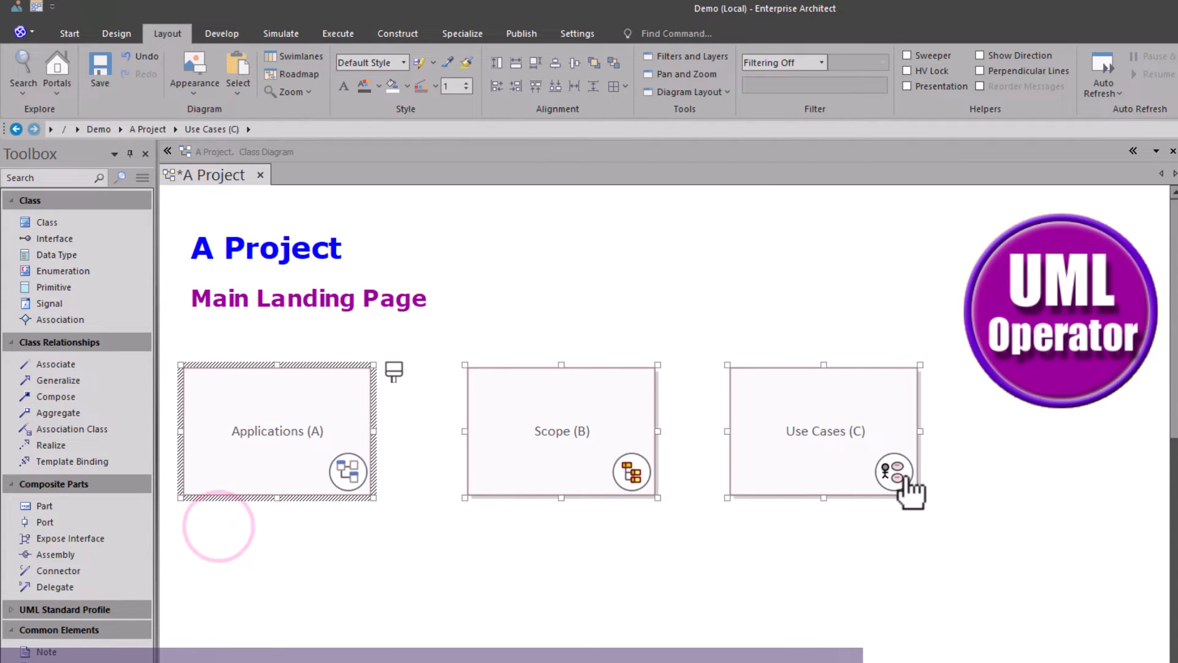
left_click(533, 84)
left_click(568, 85)
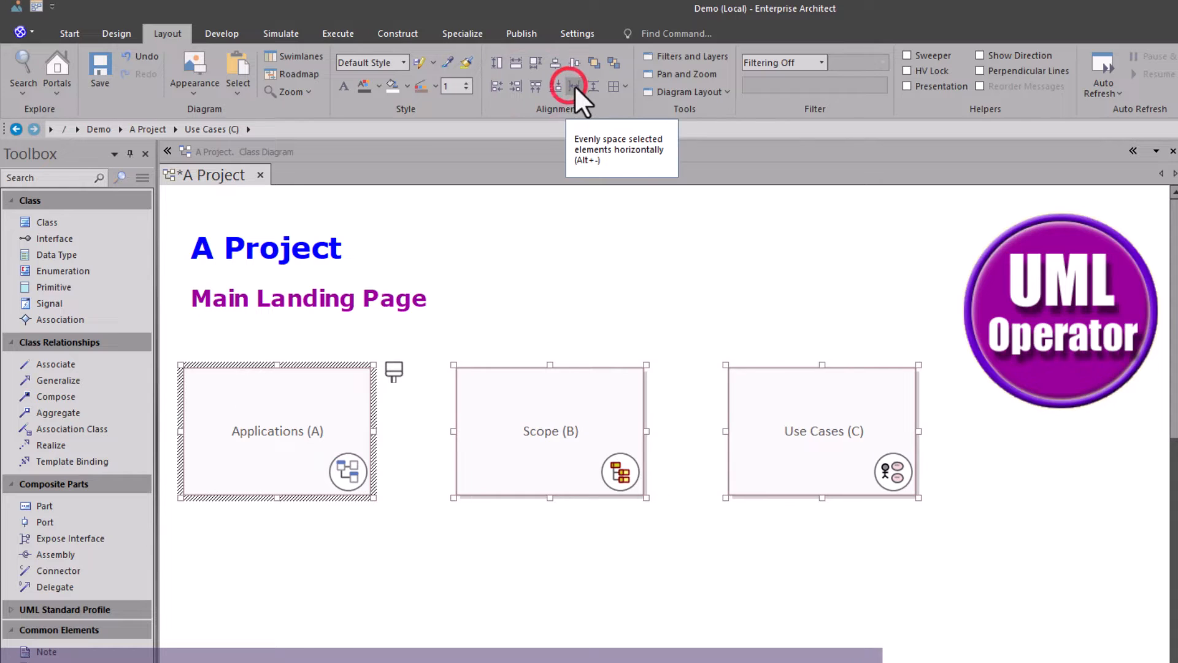
left_click(521, 577)
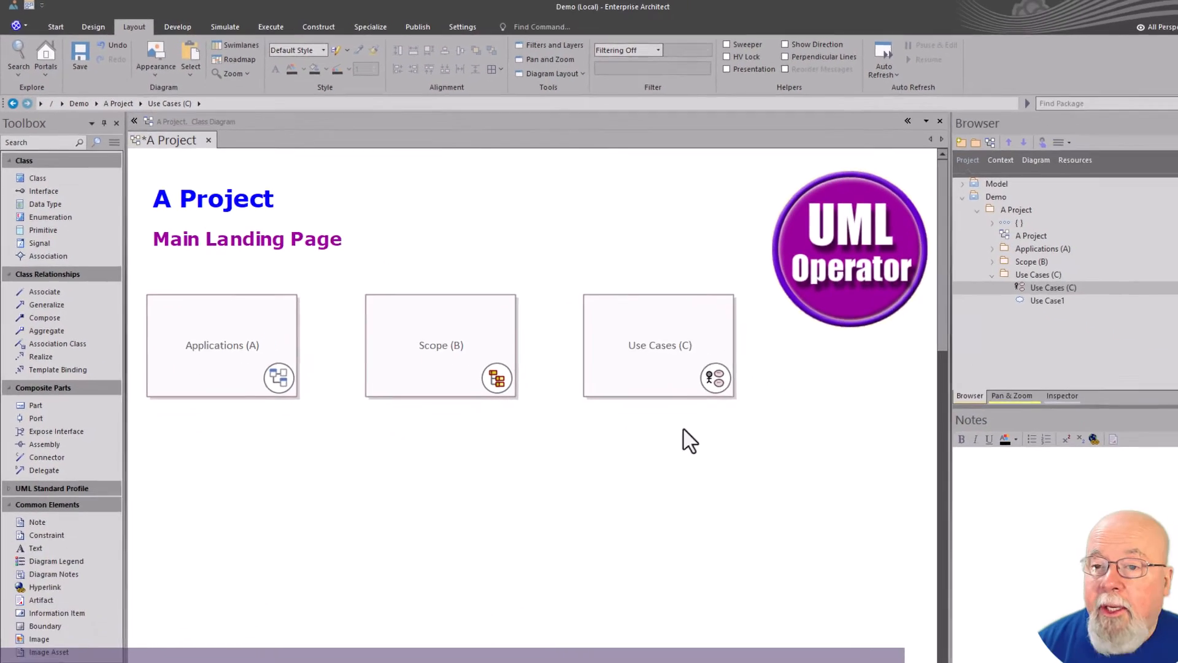
- Move the three navigation cells together slightly down the diagram
left_click_drag(860, 564, 218, 410)
left_click_drag(170, 316, 168, 339)
- Move the UML Operator logo closer to the headings and resize it to fit clear above the row of navigation cells
left_click(798, 308)
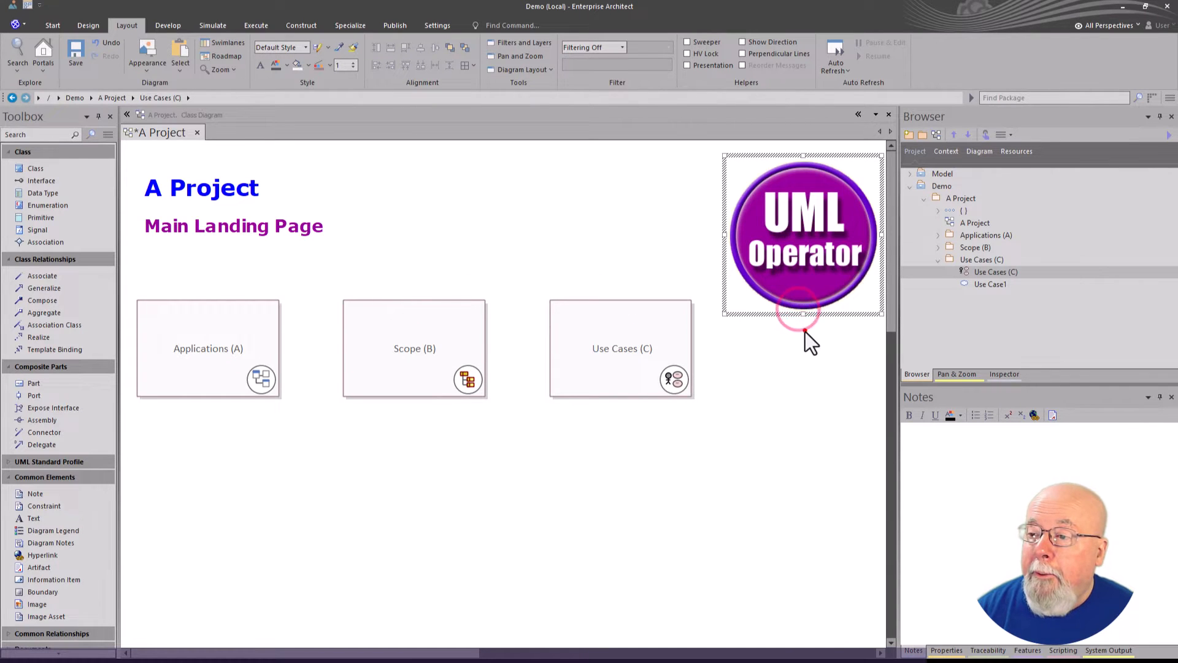
left_click_drag(798, 270, 695, 267)
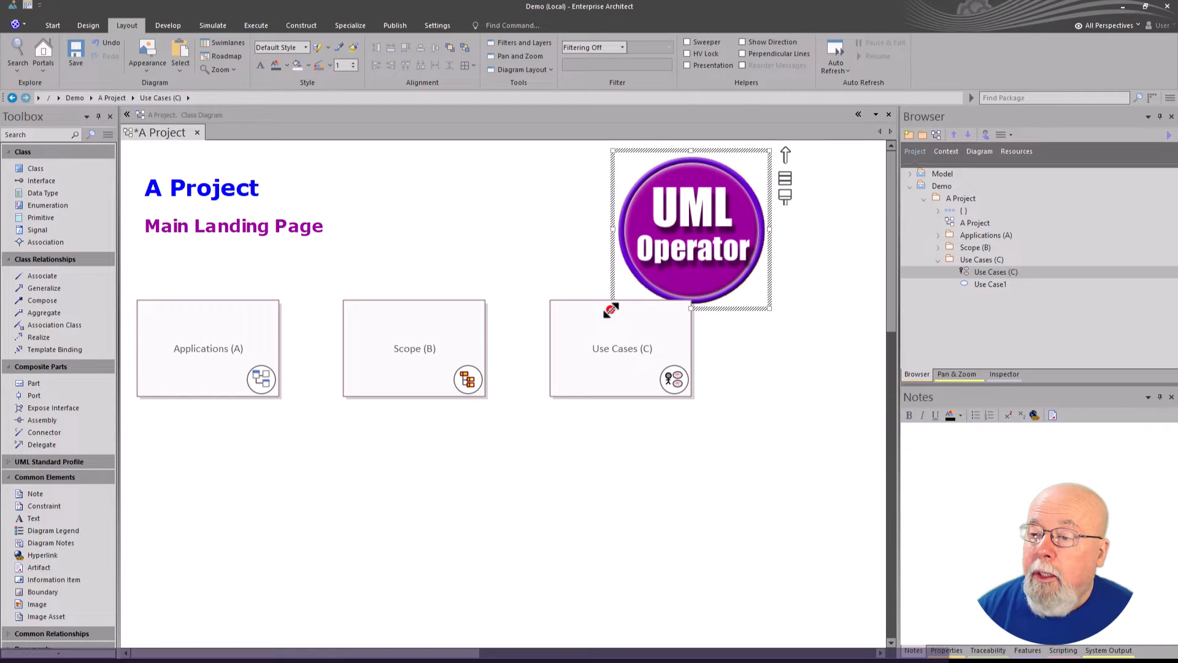
left_click_drag(612, 309, 654, 287)
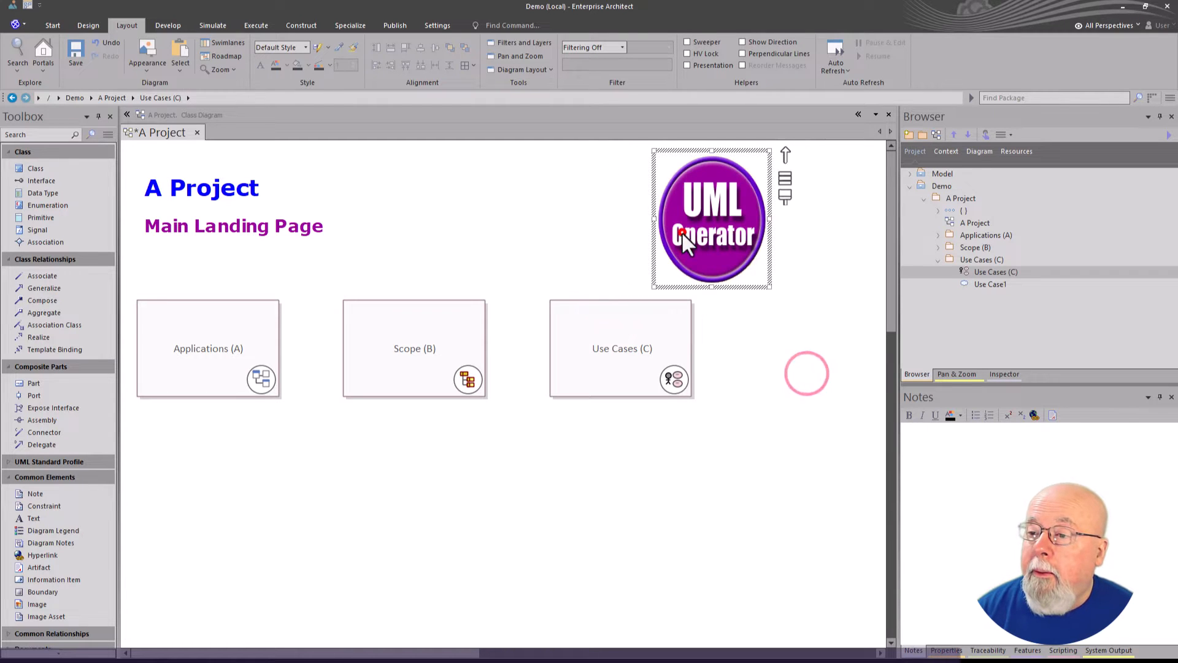
left_click_drag(652, 220, 635, 216)
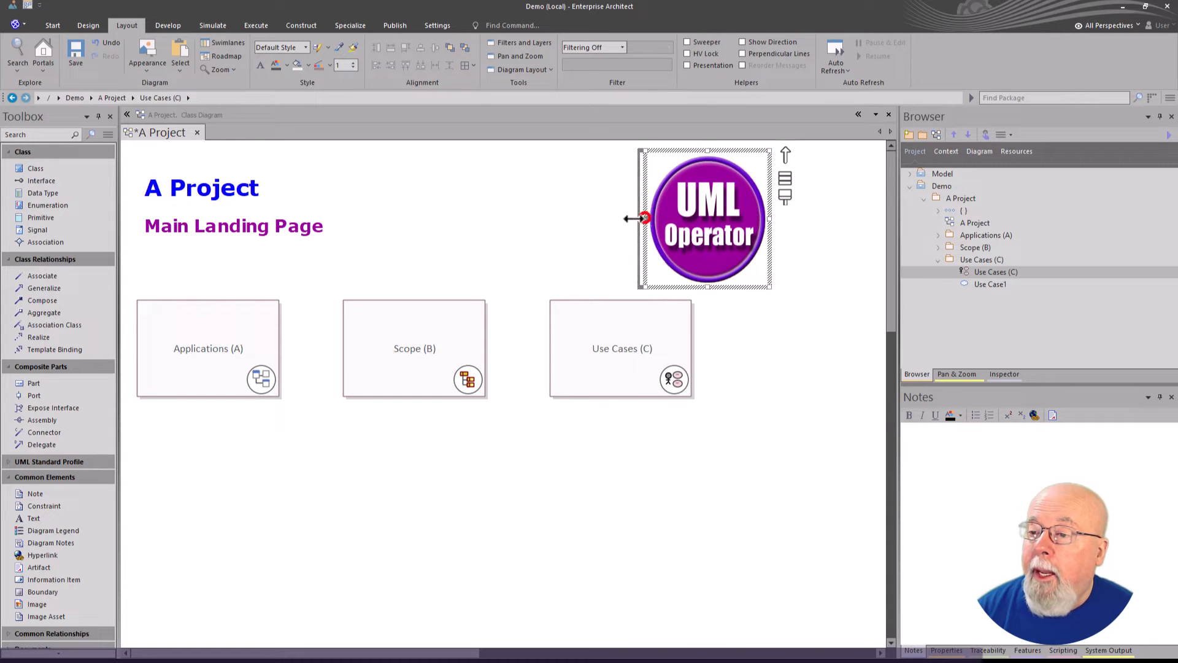
left_click(772, 403)
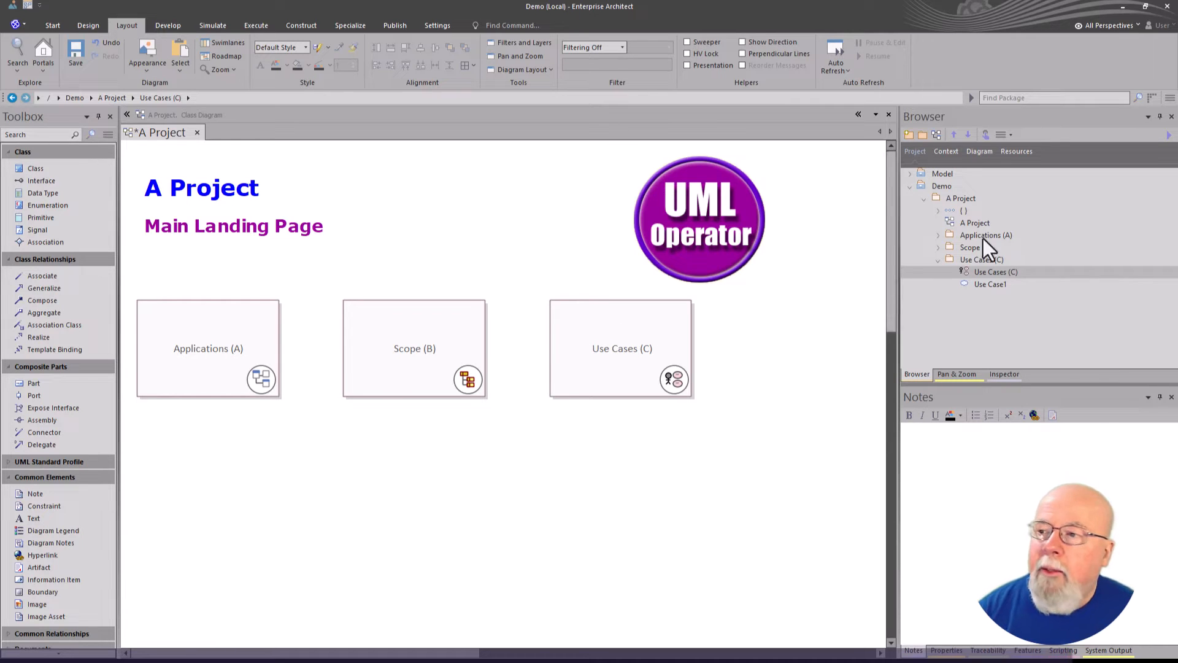
- Open the HTML publishing options for the A Project diagram
left_click(964, 221)
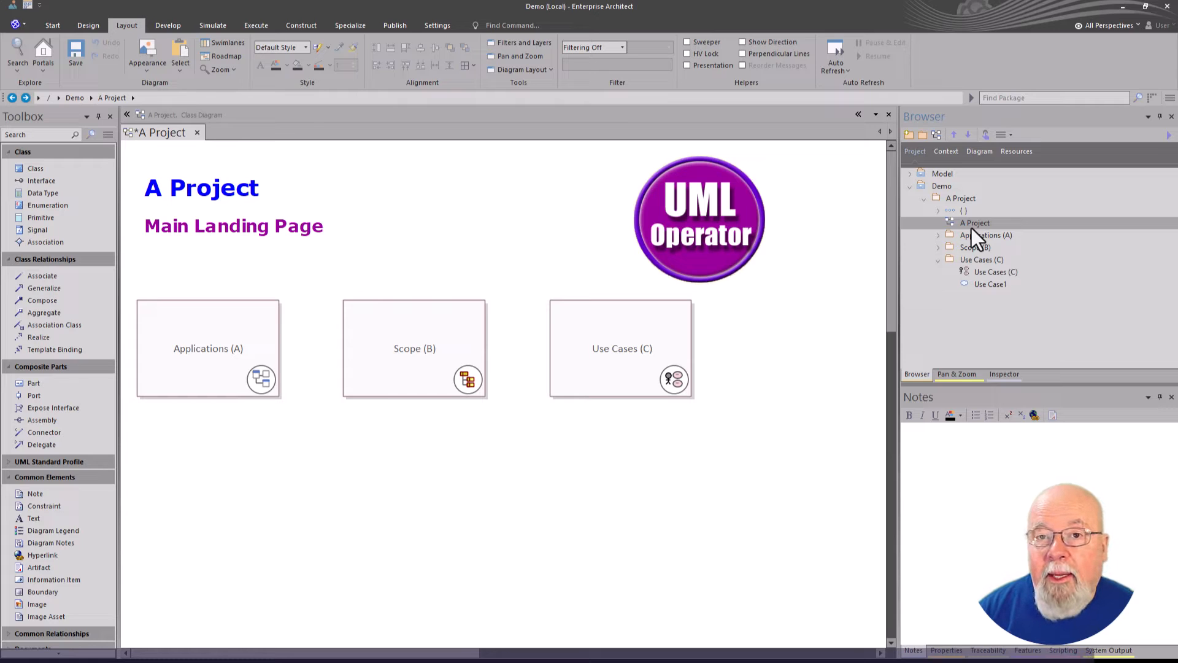
left_click(406, 25)
left_click(248, 70)
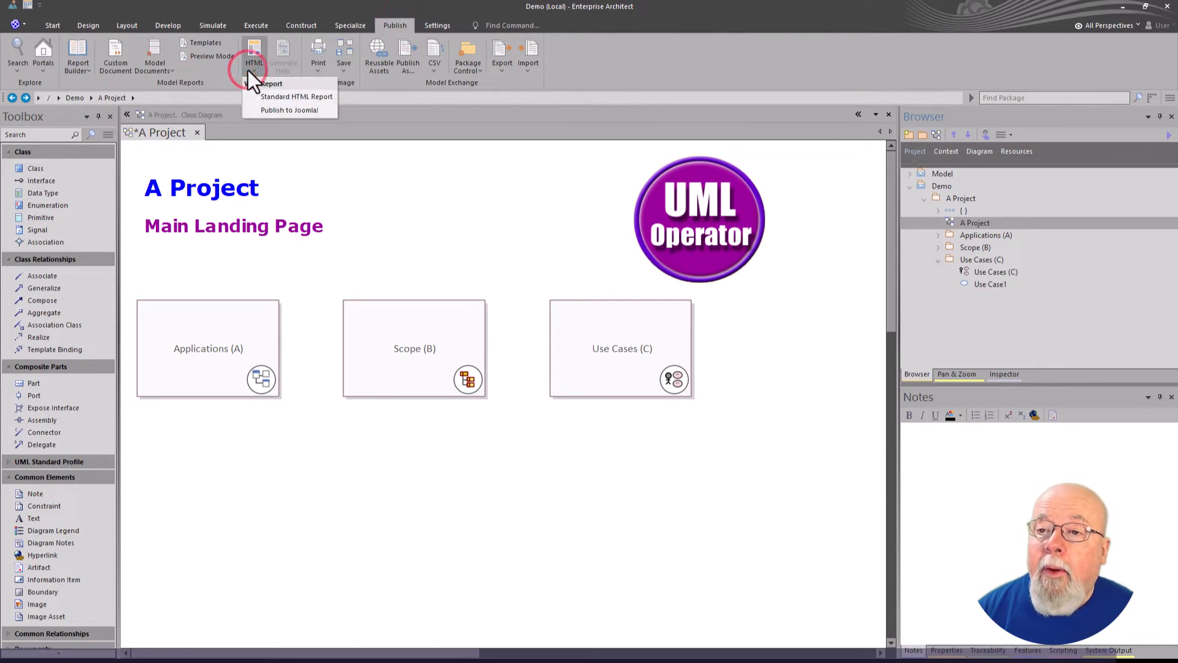
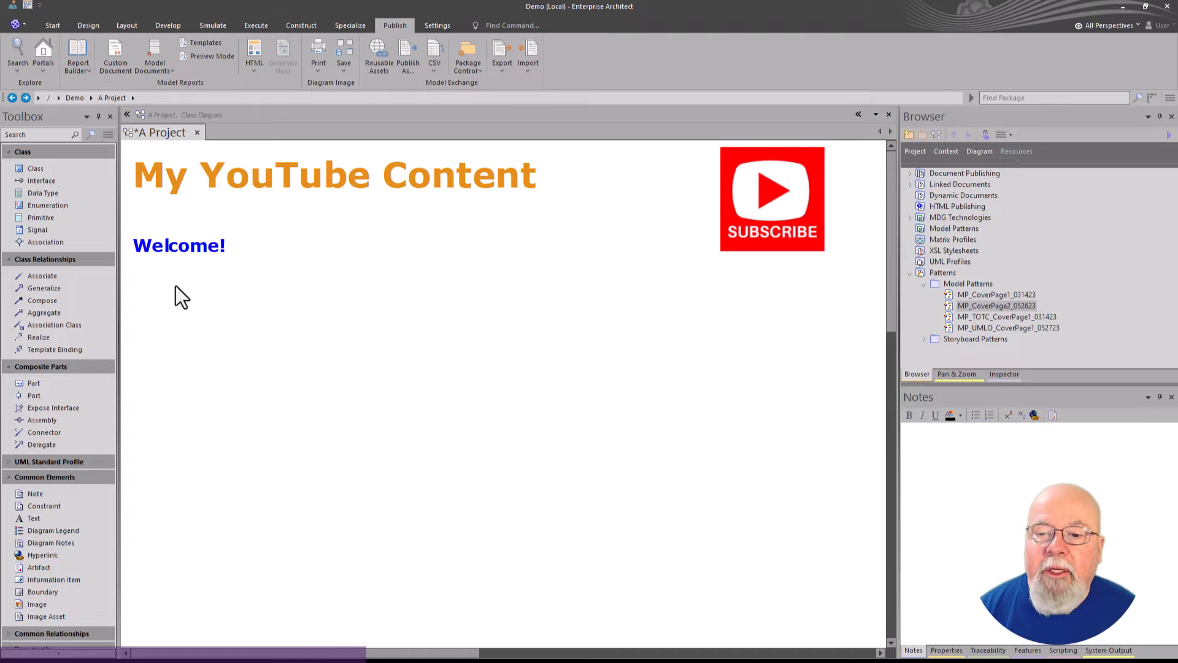
- Add the UML_Operator_Logo.png image to the diagram and move it to overlap the lower-left corner of the Subscribe image
left_click(45, 604)
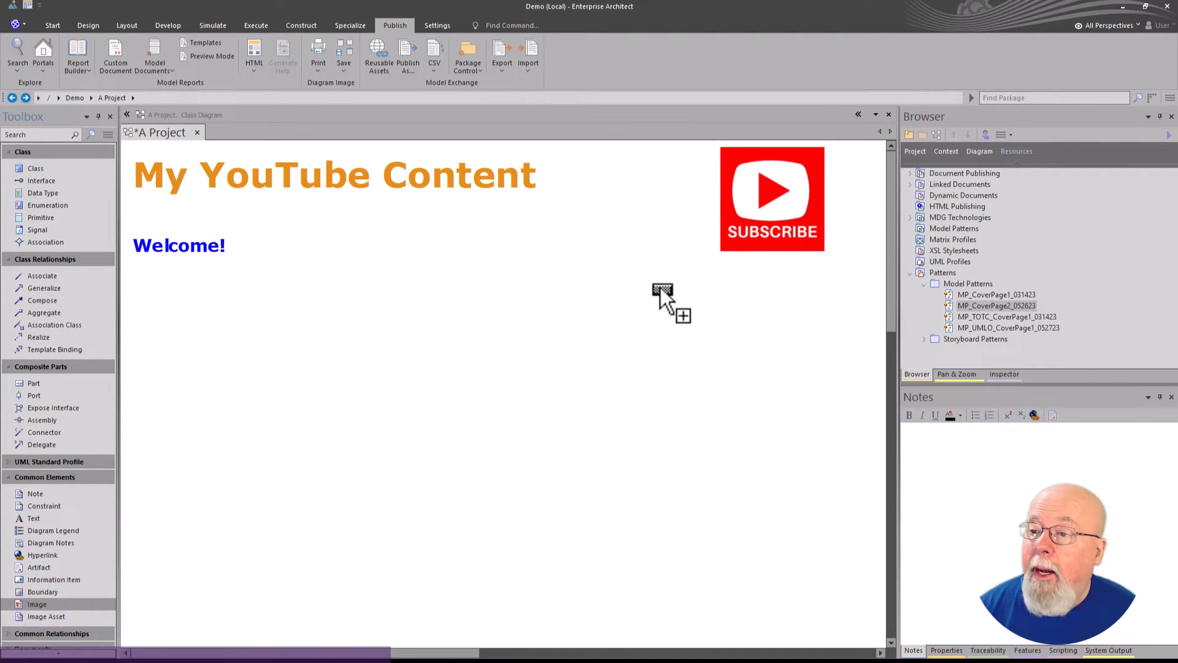
left_click(660, 287)
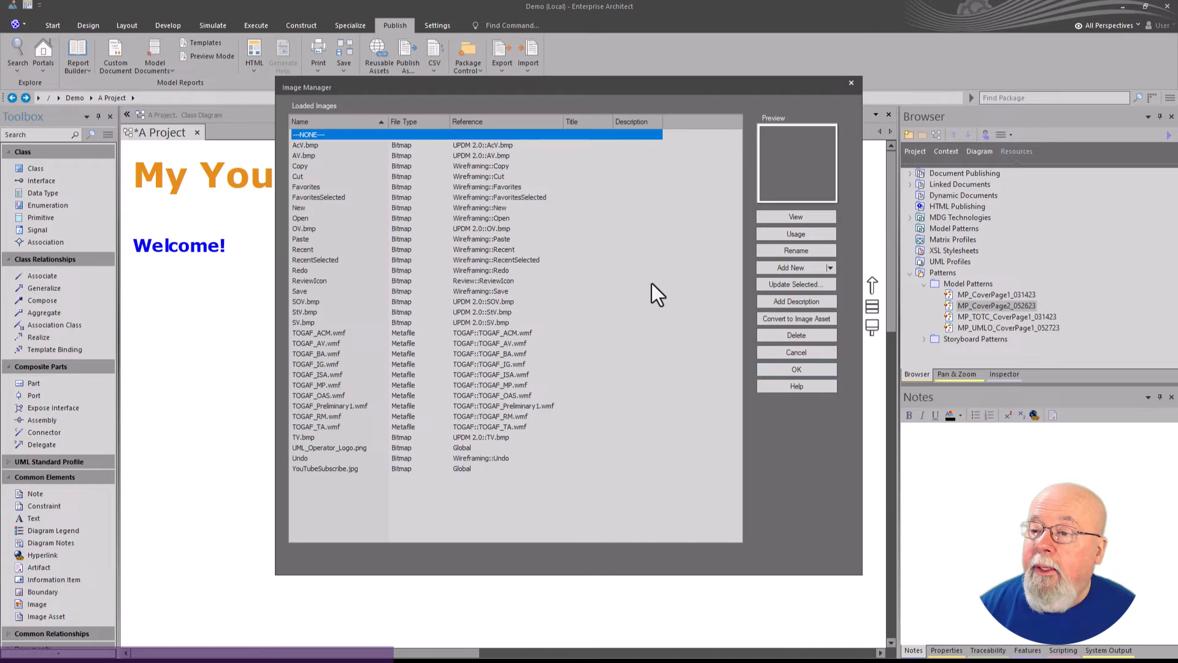
left_click(325, 448)
left_click(770, 369)
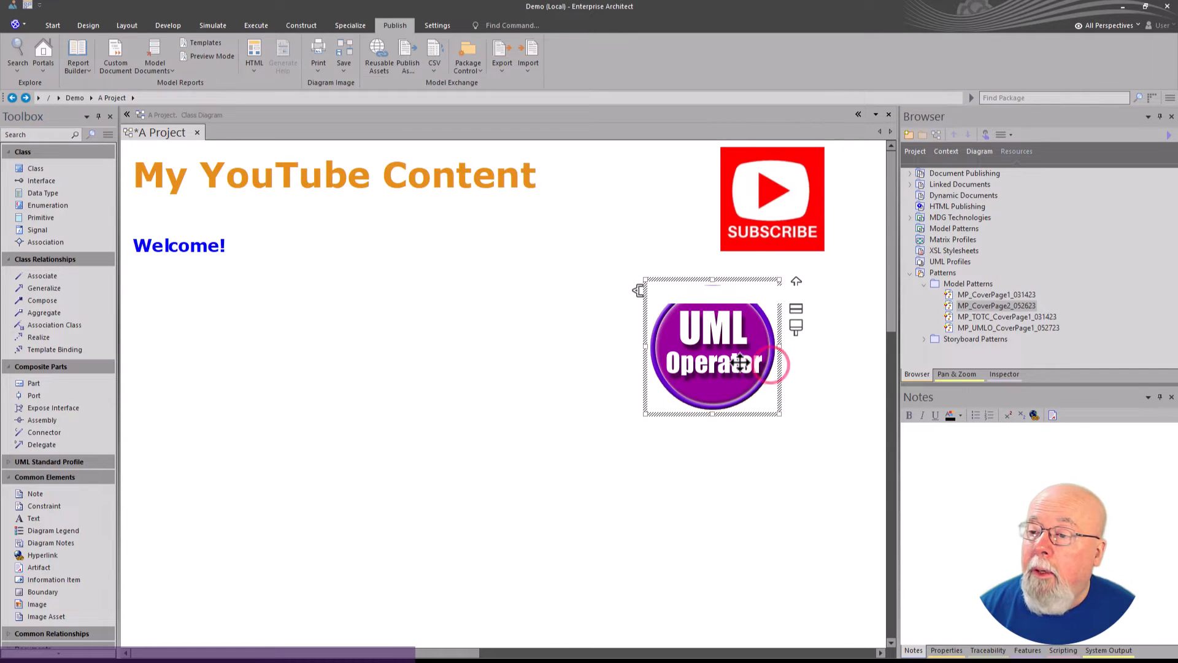
left_click_drag(705, 370, 680, 295)
left_click(676, 428)
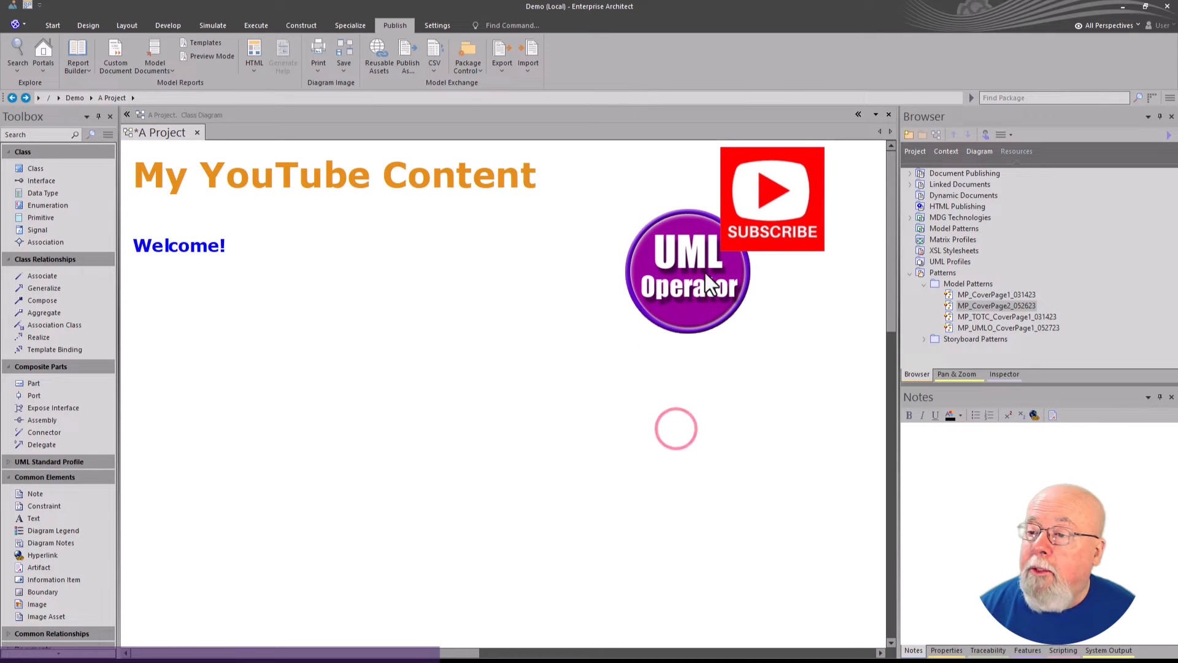
- Bring the UML Operator logo in front of the Subscribe image, and send it behind that image again
left_click(134, 30)
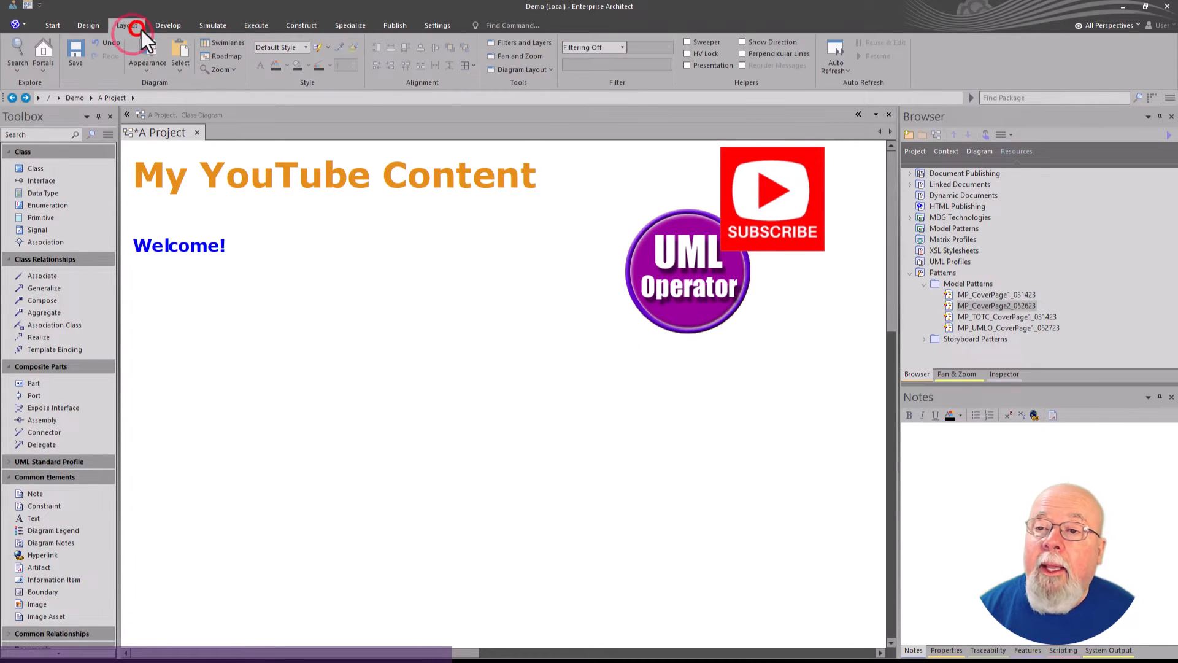
left_click(718, 274)
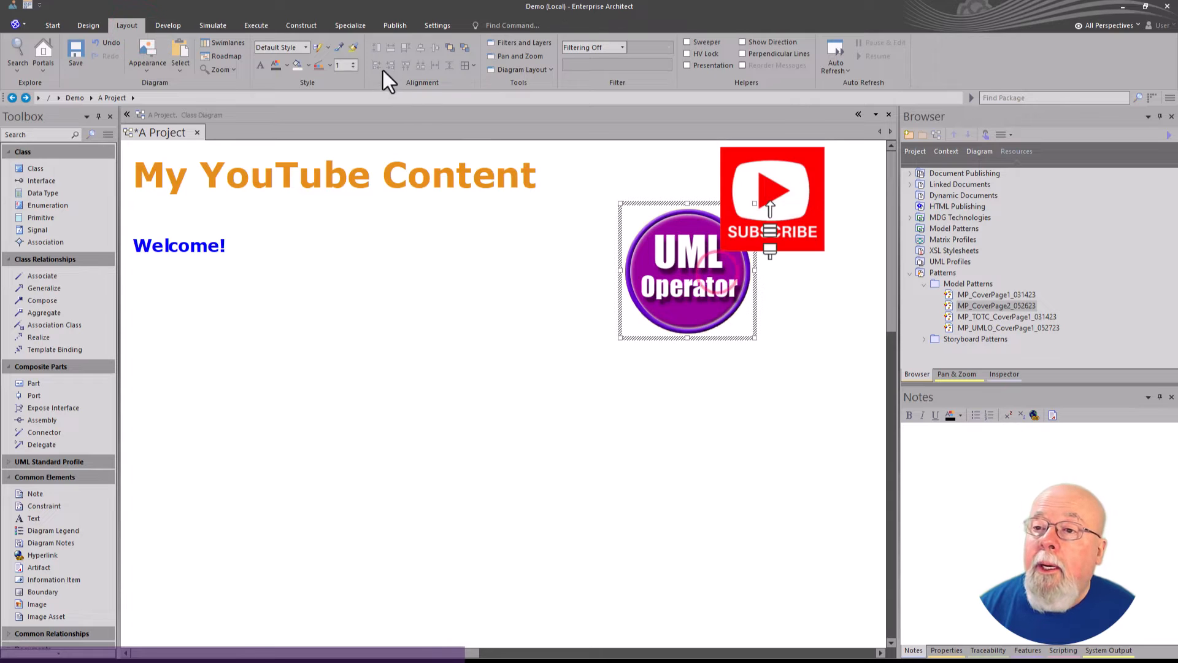
left_click(449, 47)
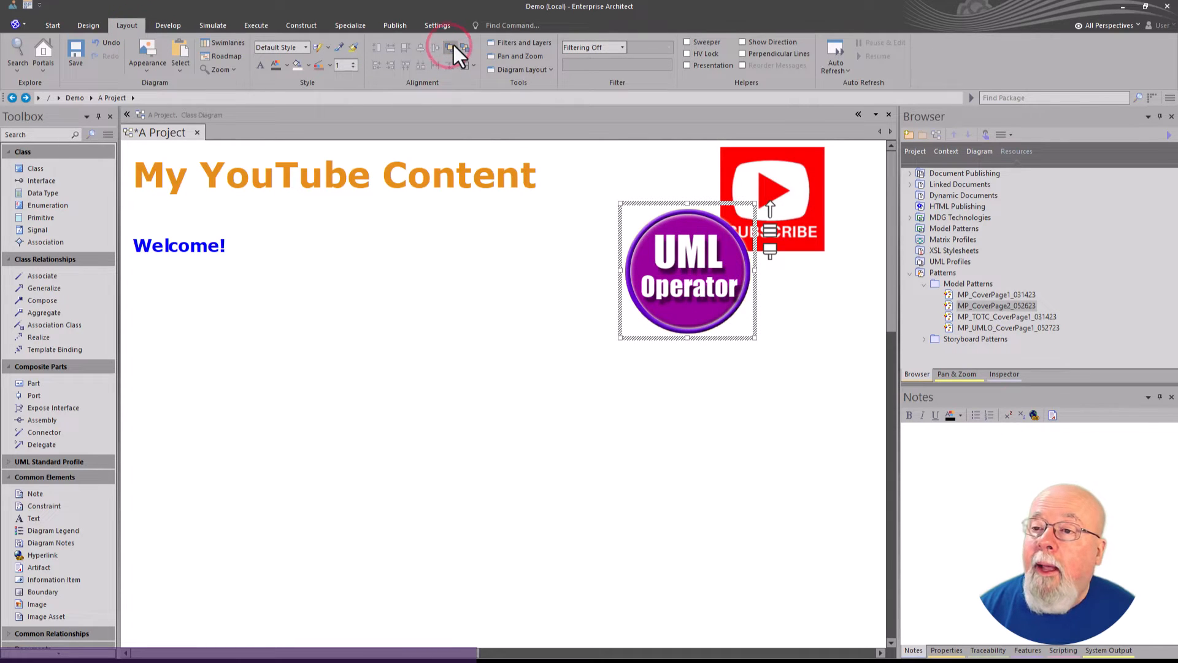
left_click(462, 47)
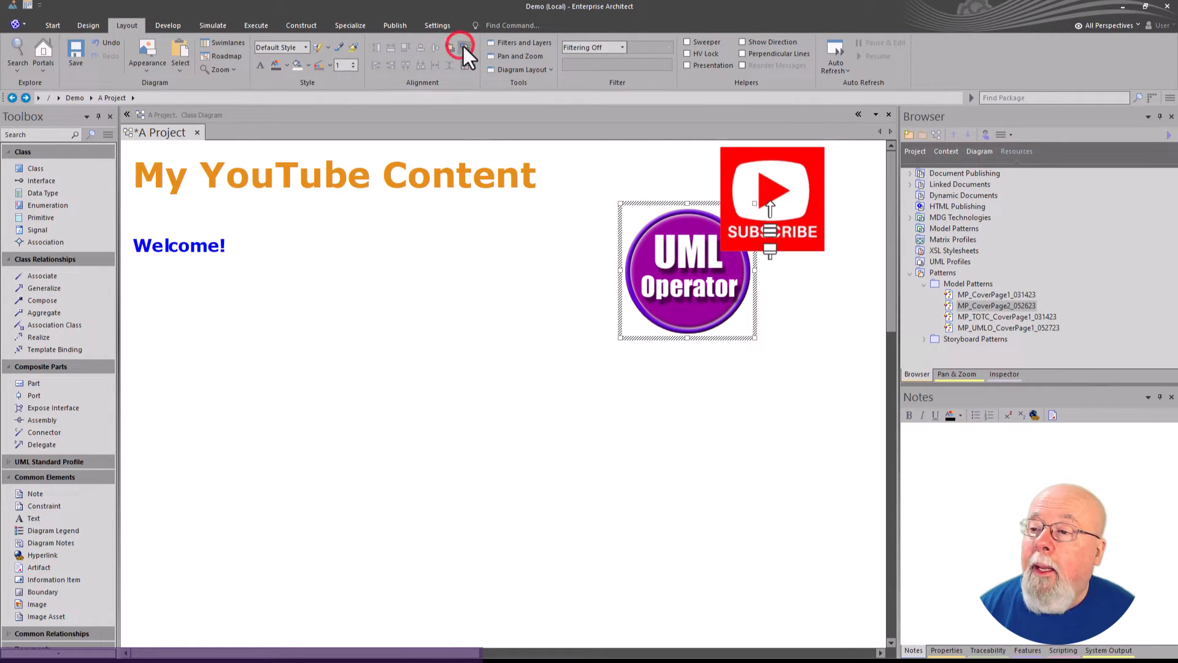
left_click(599, 481)
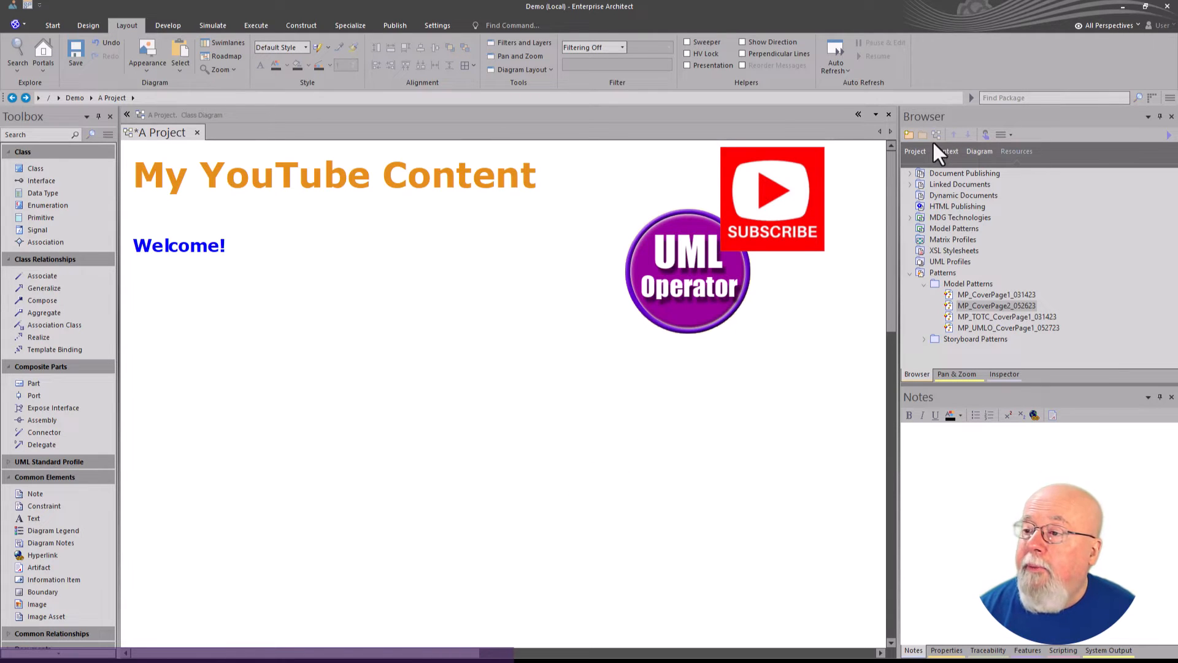
- Add the Applications (A) diagram as a navigation cell and position it below the Welcome! heading
left_click(917, 150)
left_click(942, 236)
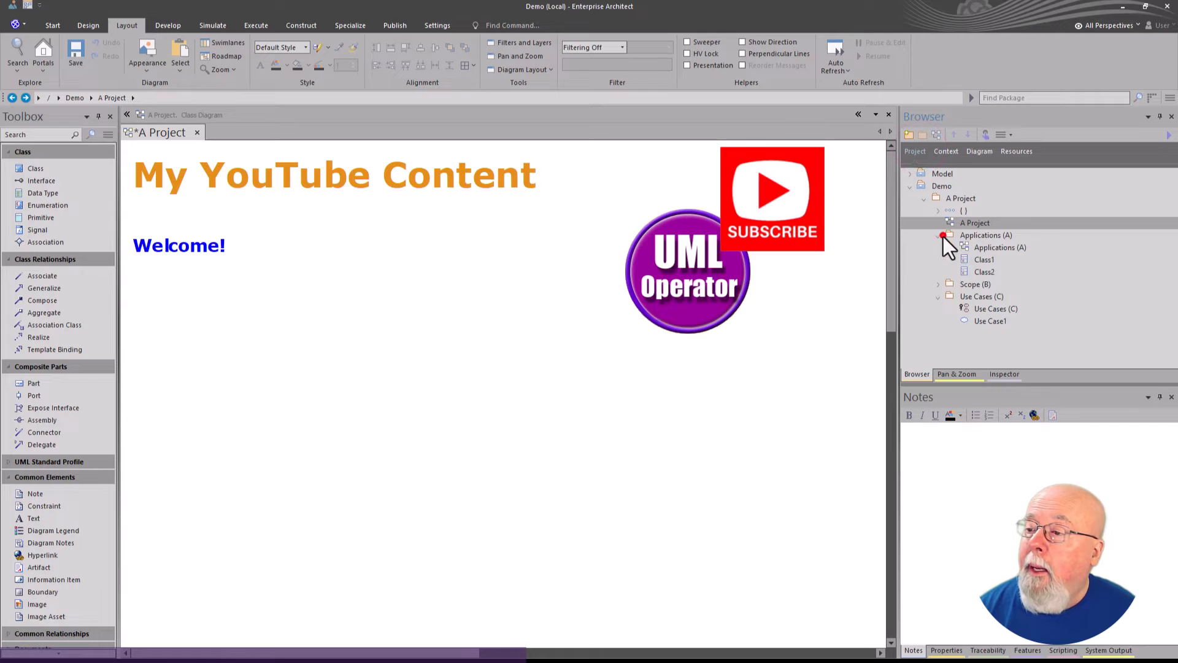
left_click_drag(973, 245, 200, 325)
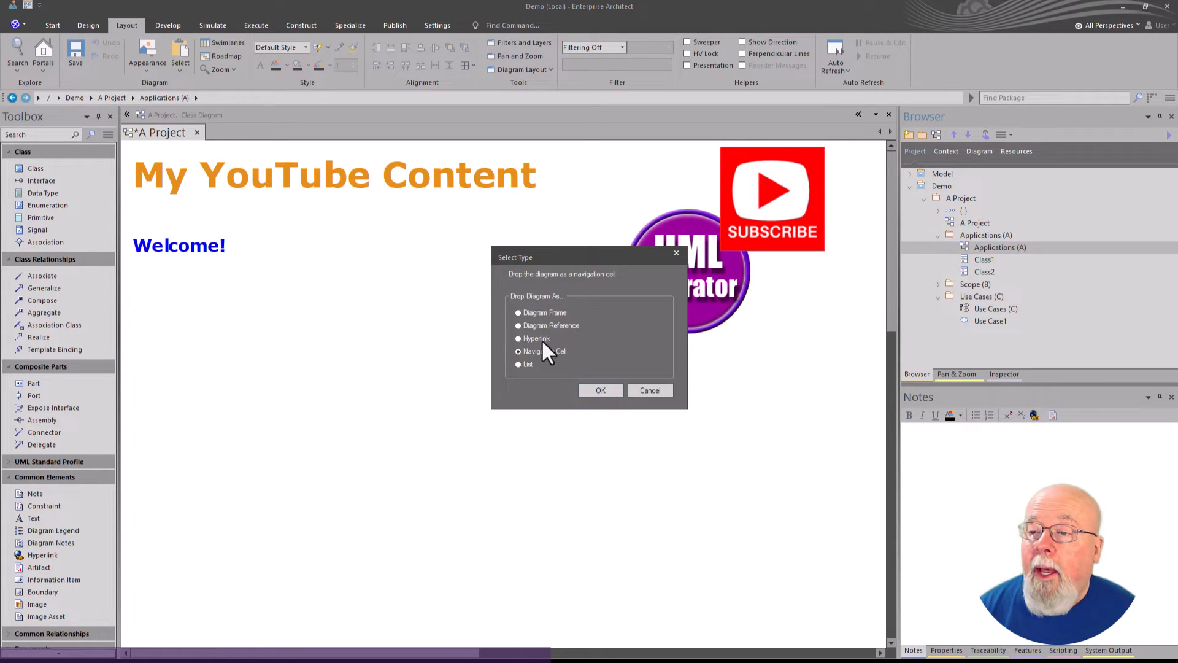
left_click(586, 389)
left_click(619, 526)
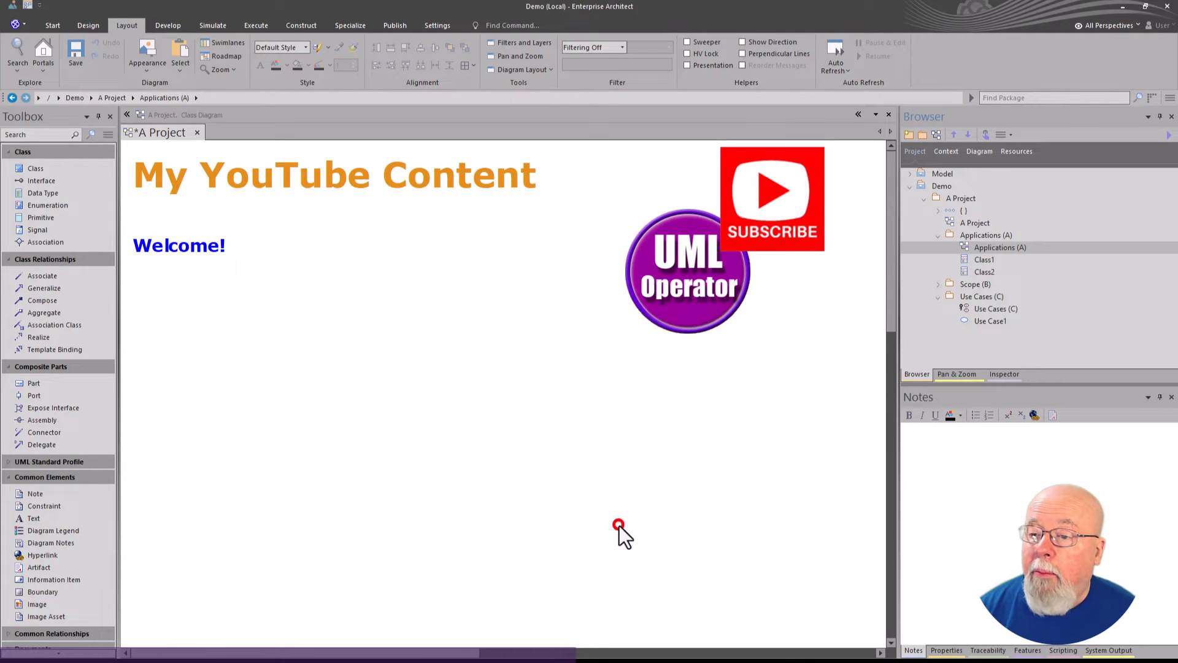
left_click_drag(359, 380, 300, 343)
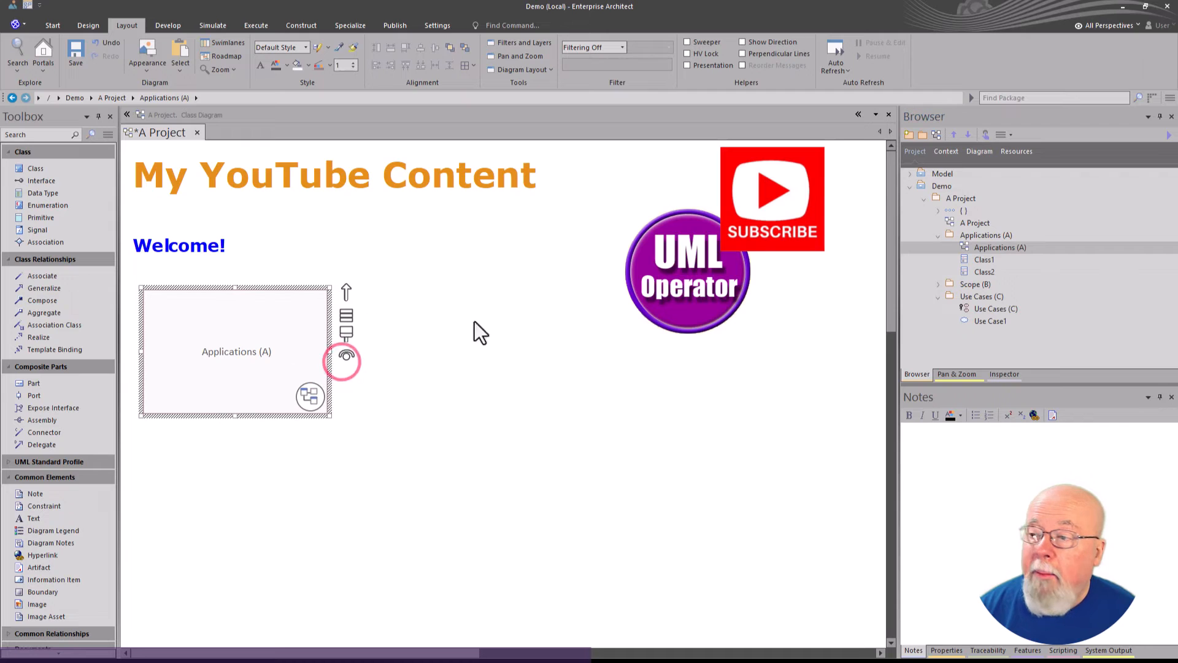
- Add the Scope (B) diagram as a hyperlink beside the Applications (A) cell and widen it to fit on one line
left_click(937, 285)
left_click_drag(989, 286, 543, 373)
left_click(533, 343)
left_click(593, 389)
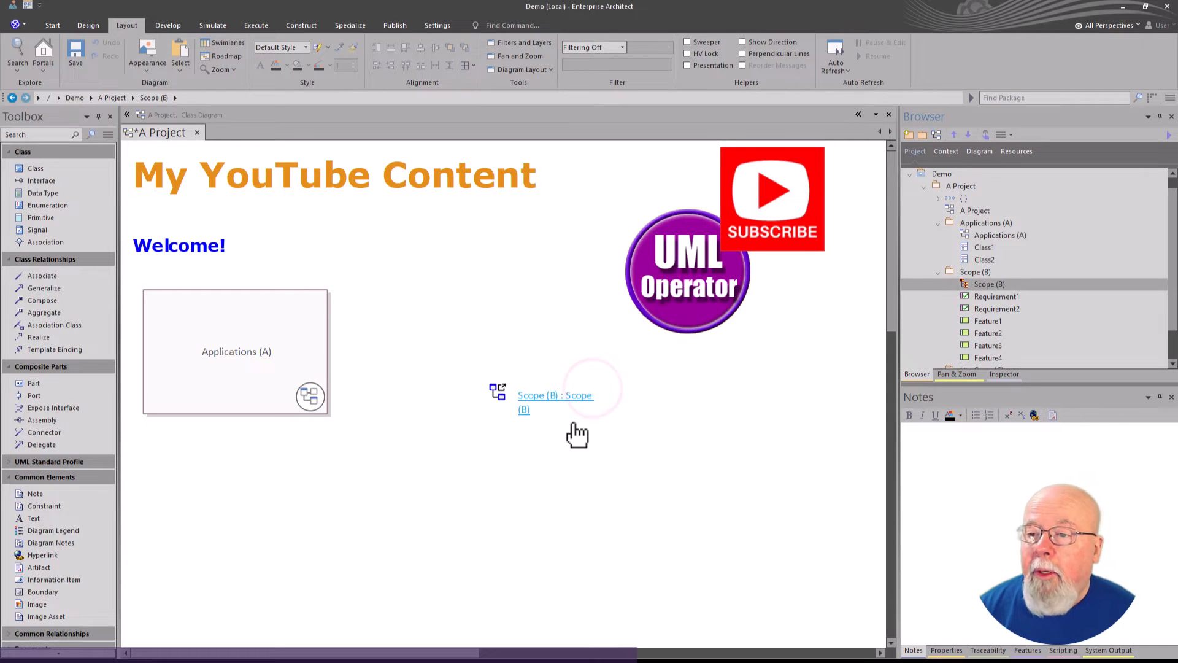
left_click_drag(541, 397, 810, 389)
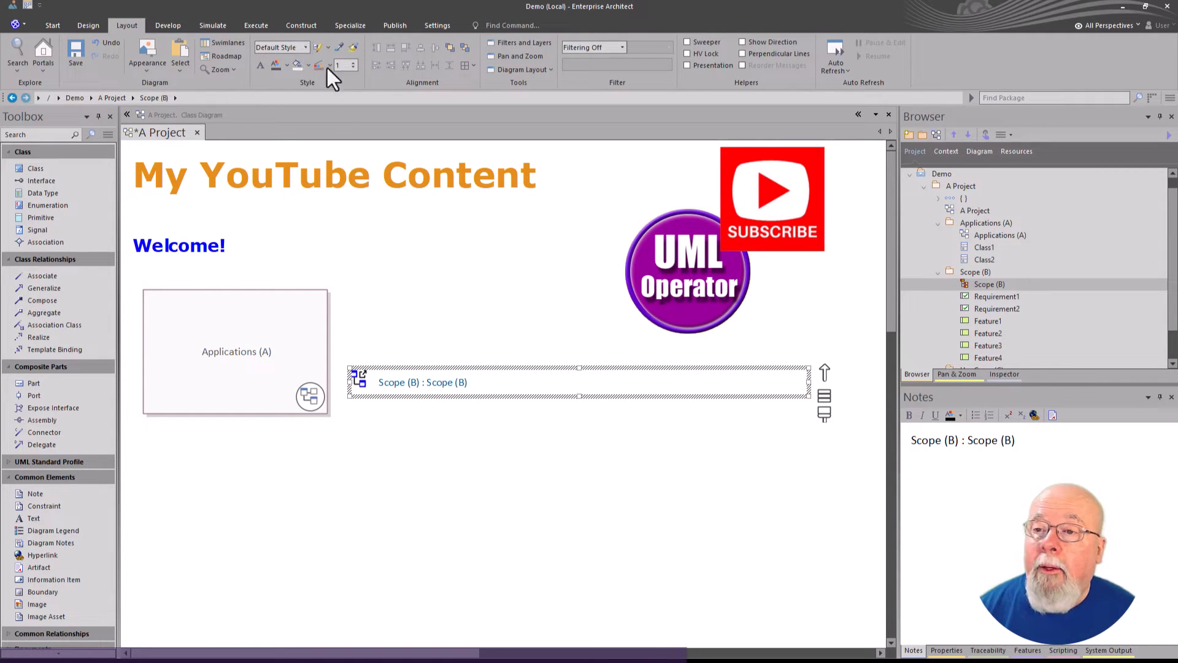
- Set the Scope (B) hyperlink's font to Verdana, size 10
left_click(260, 65)
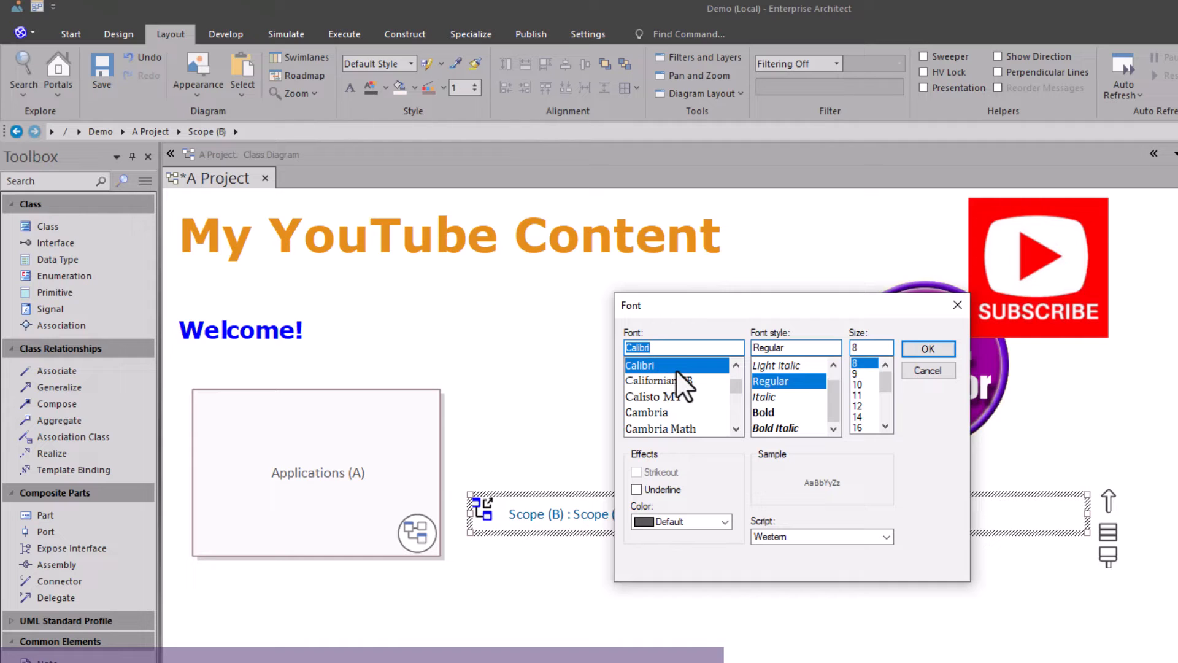
type("v")
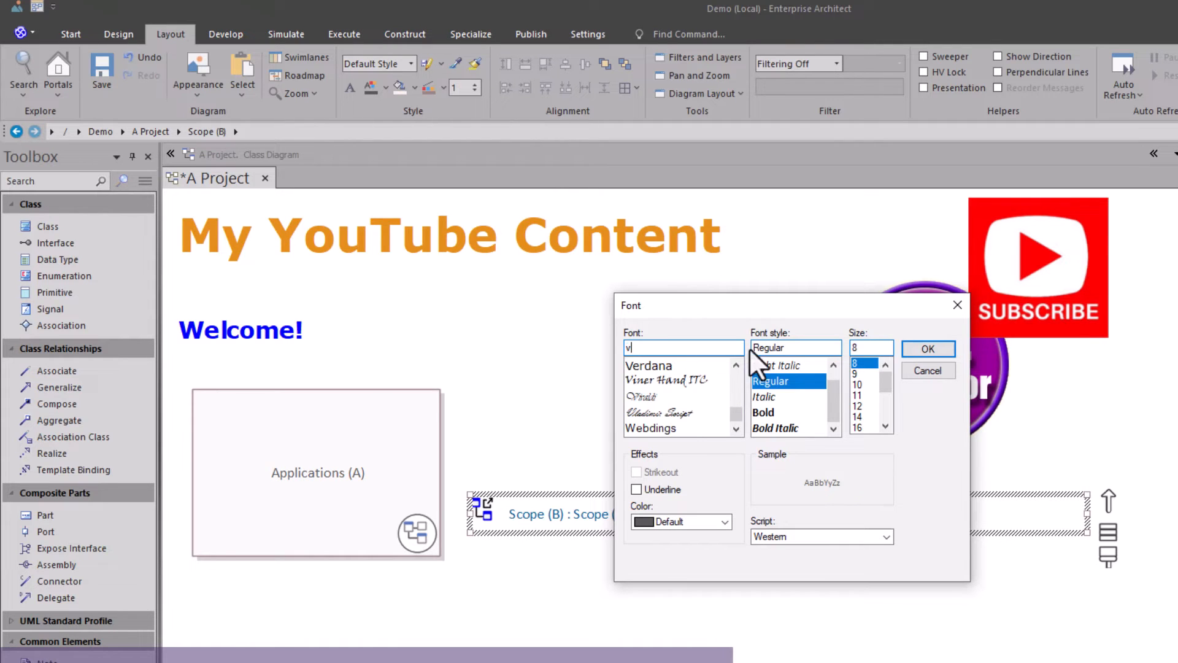
left_click(642, 365)
left_click(866, 387)
left_click(924, 349)
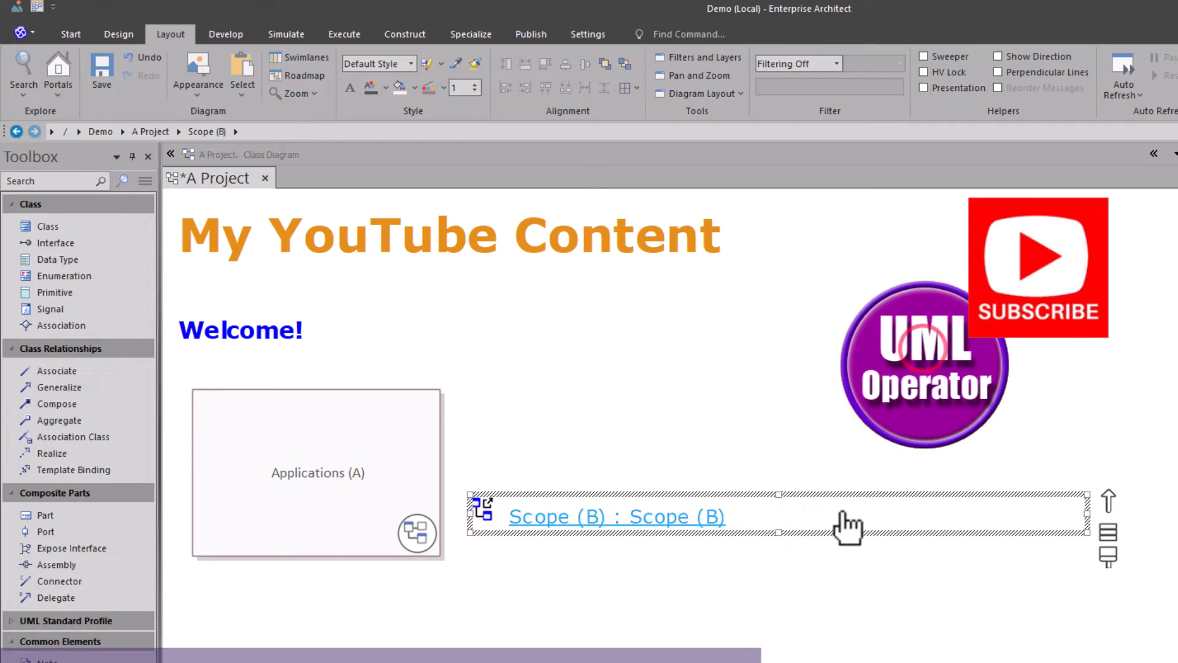
left_click(800, 561)
left_click(796, 519)
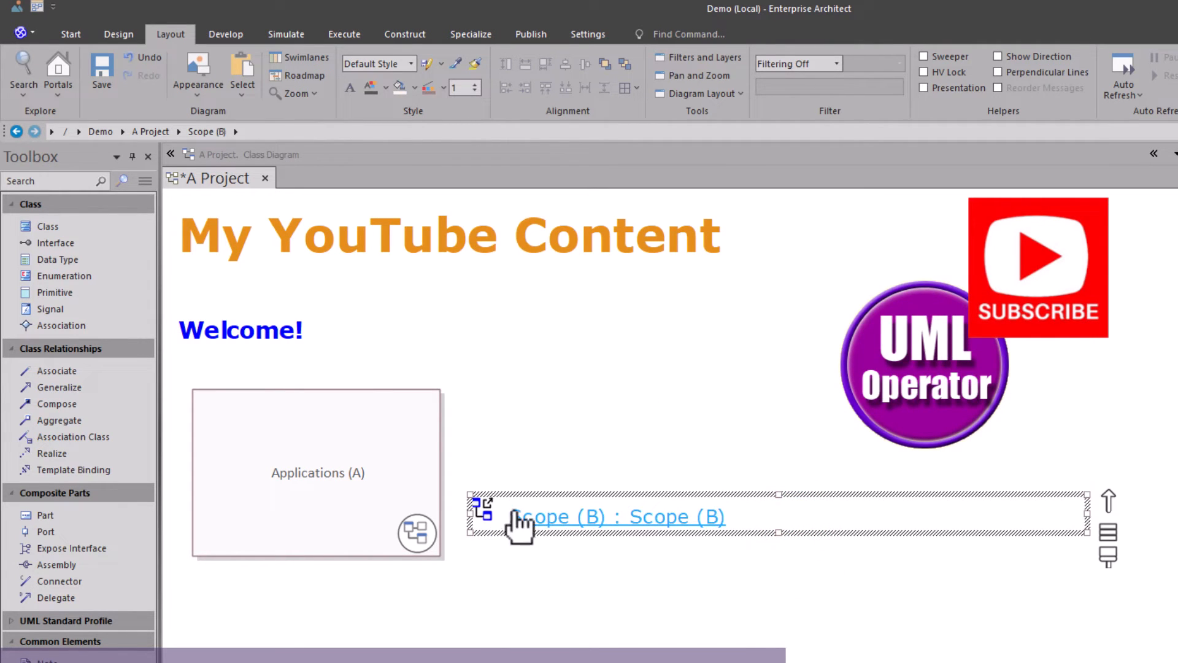
- Hide the icon of the Scope (B) hyperlink through its properties
right_click(796, 507)
left_click(851, 542)
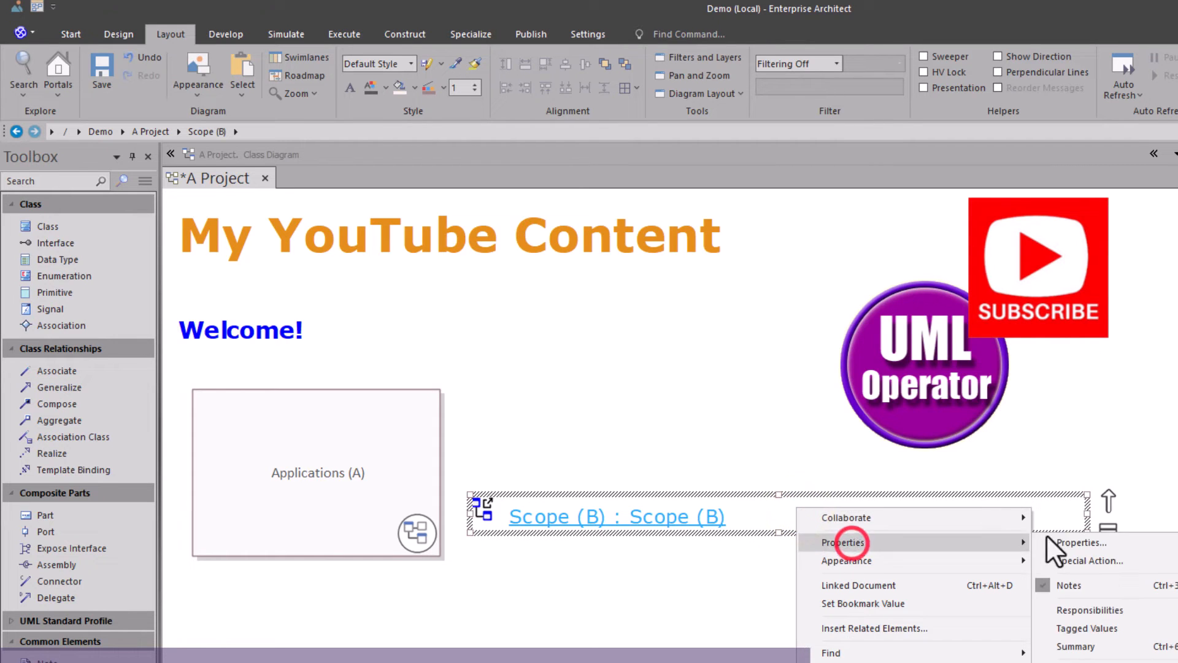
left_click(1079, 541)
left_click(800, 360)
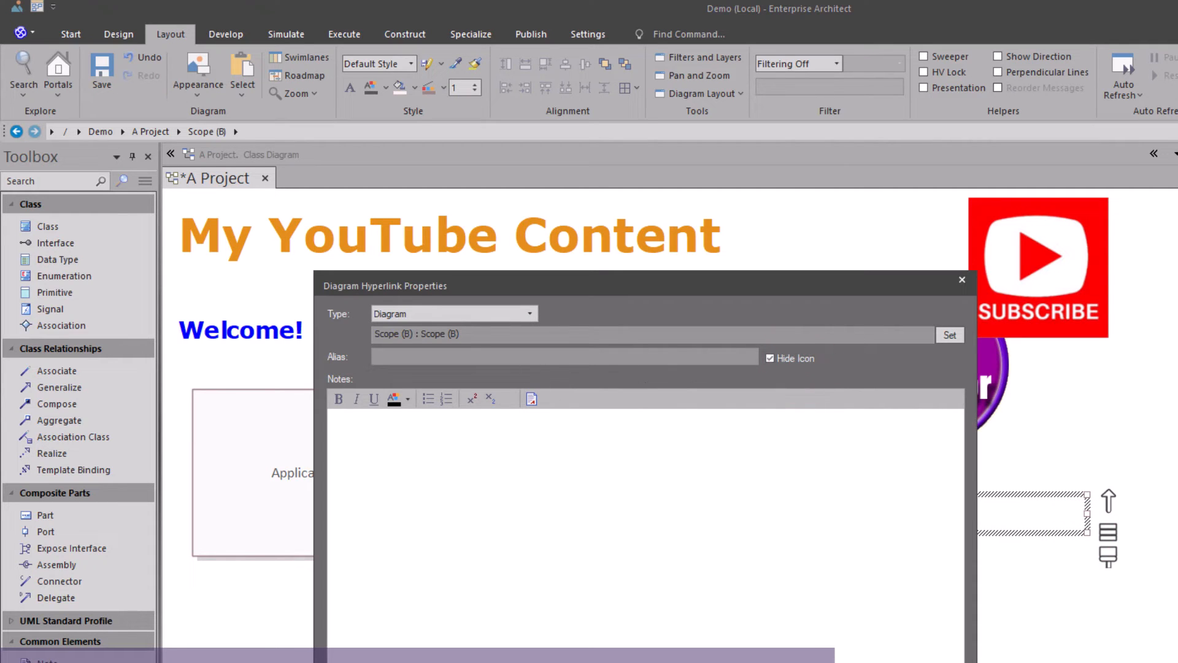
key("Return")
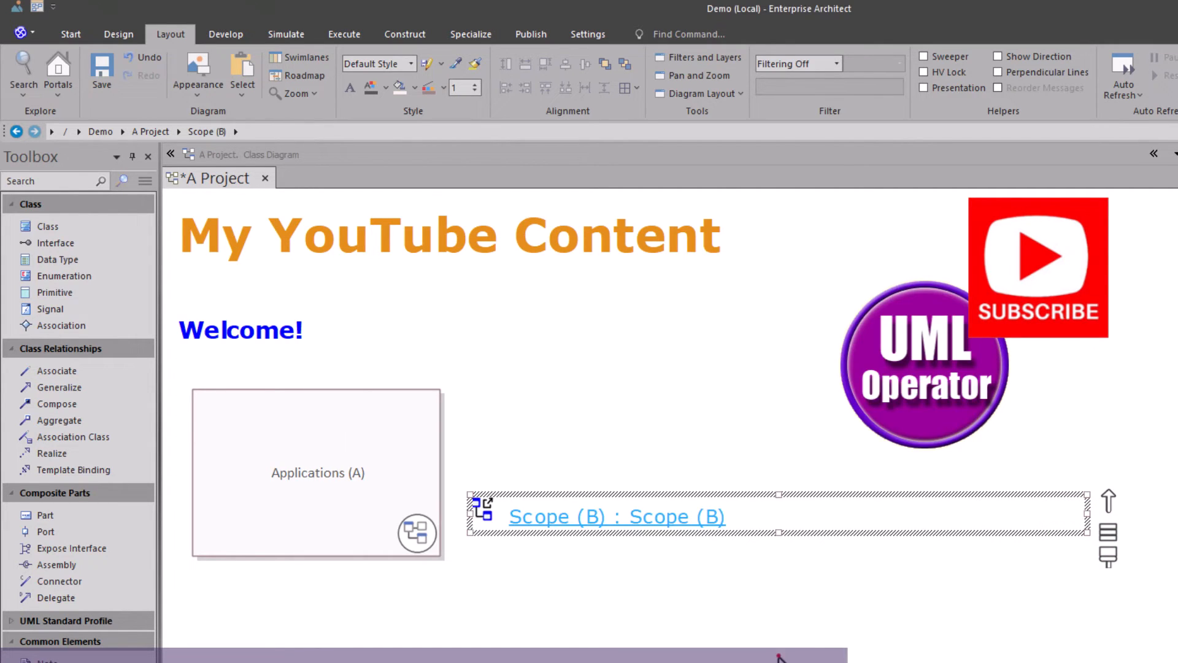
left_click(719, 507)
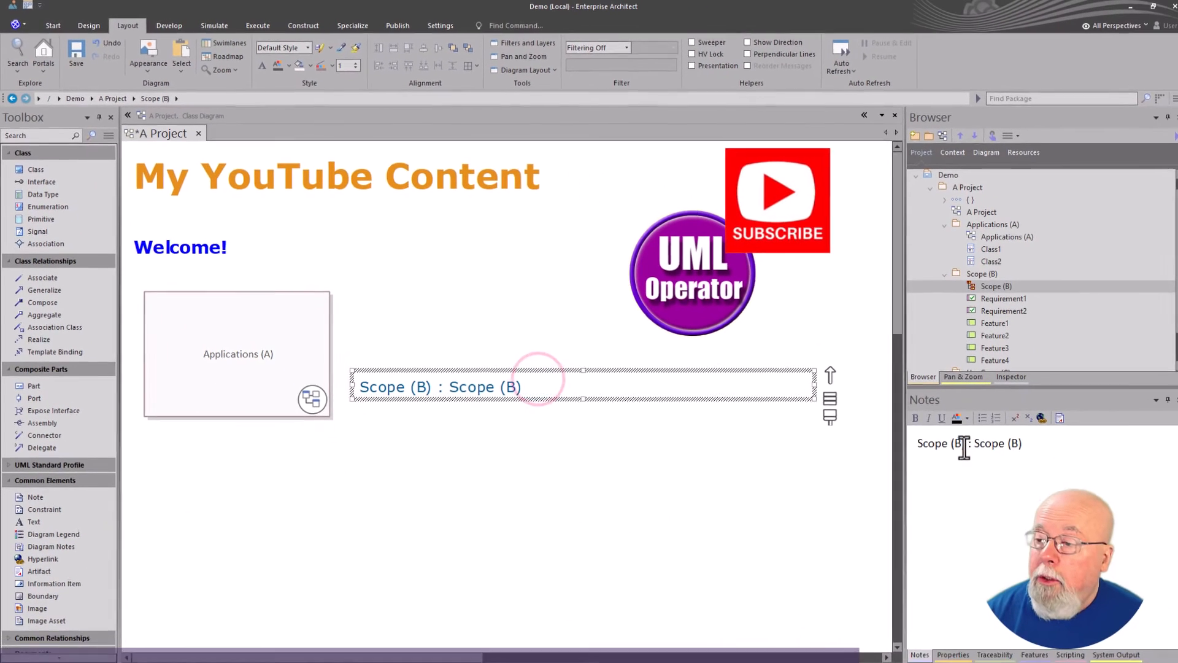
- Examine the Scope (B) hyperlink's notes text, its properties and the diagram it links to in the project
left_click(959, 441)
left_click_drag(1013, 440, 919, 440)
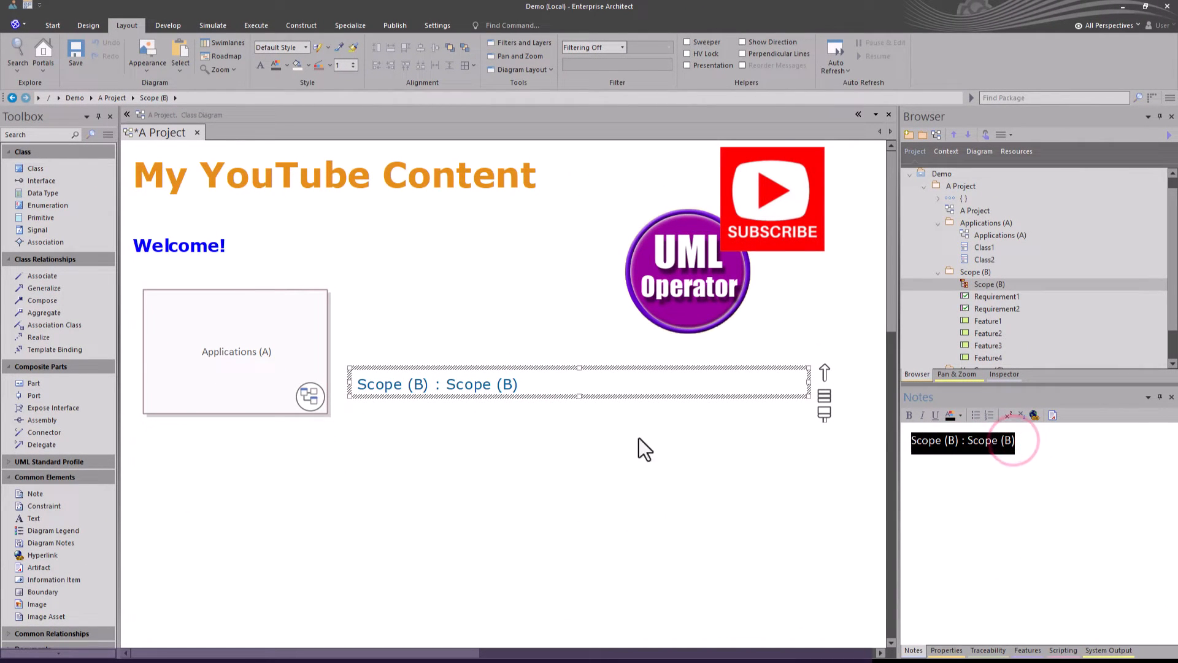
left_click(601, 437)
right_click(587, 385)
left_click(607, 407)
left_click(790, 412)
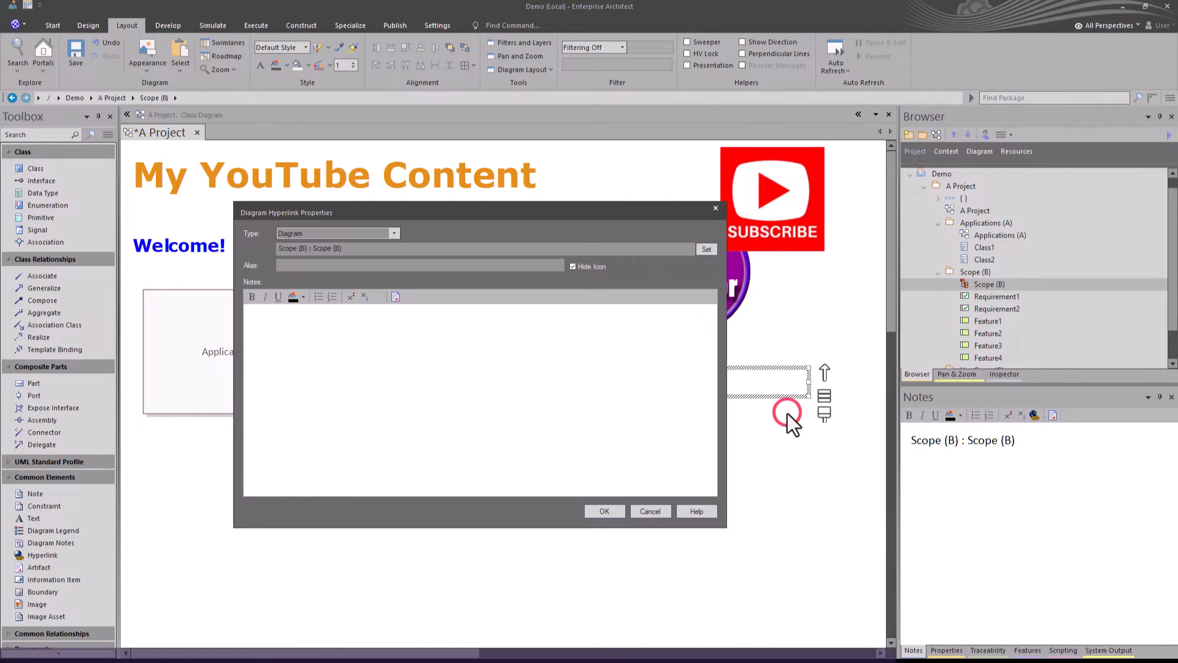
left_click(429, 368)
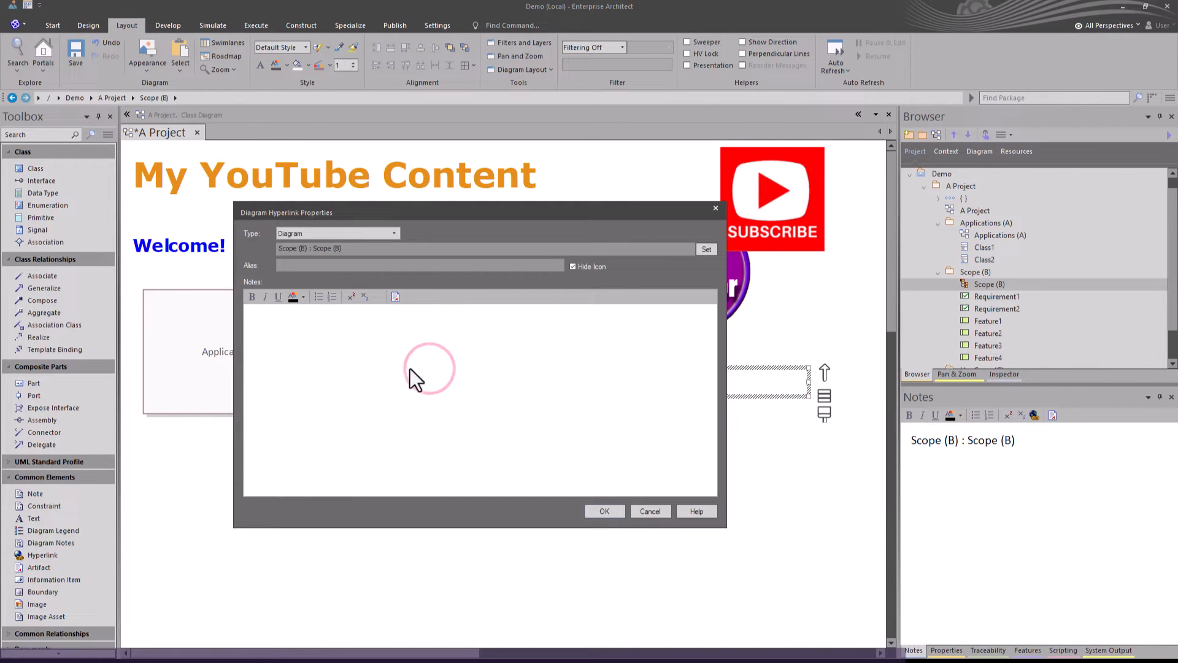
left_click(652, 510)
left_click(936, 446)
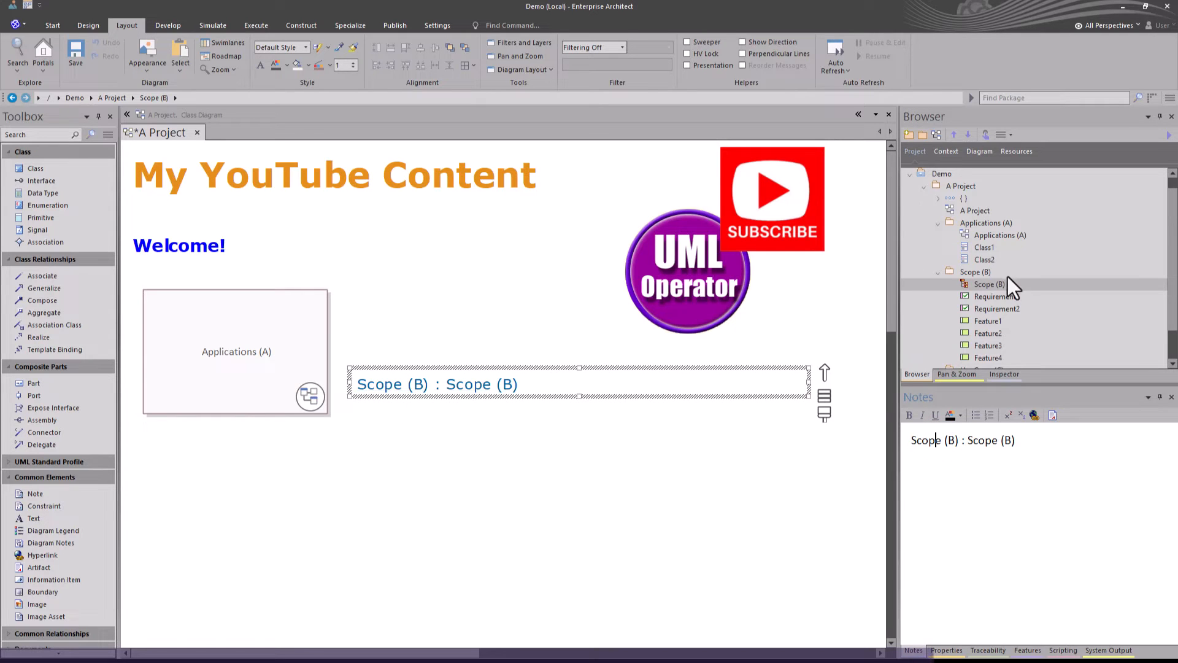
left_click(991, 284)
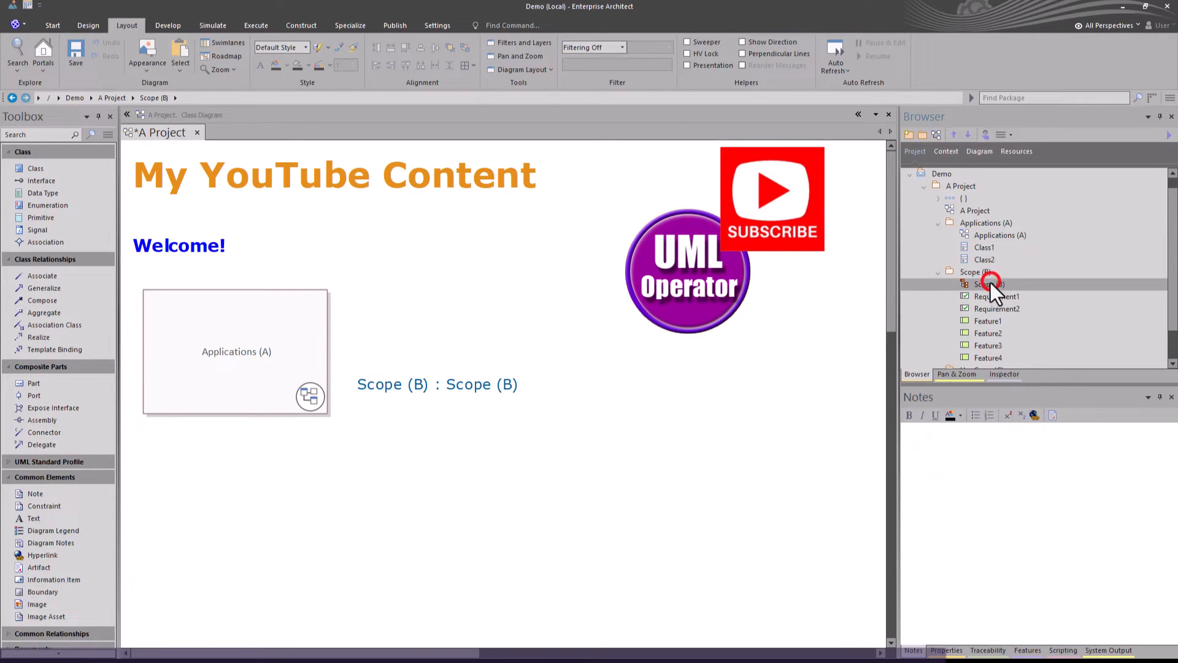
left_click(982, 297)
left_click(980, 286)
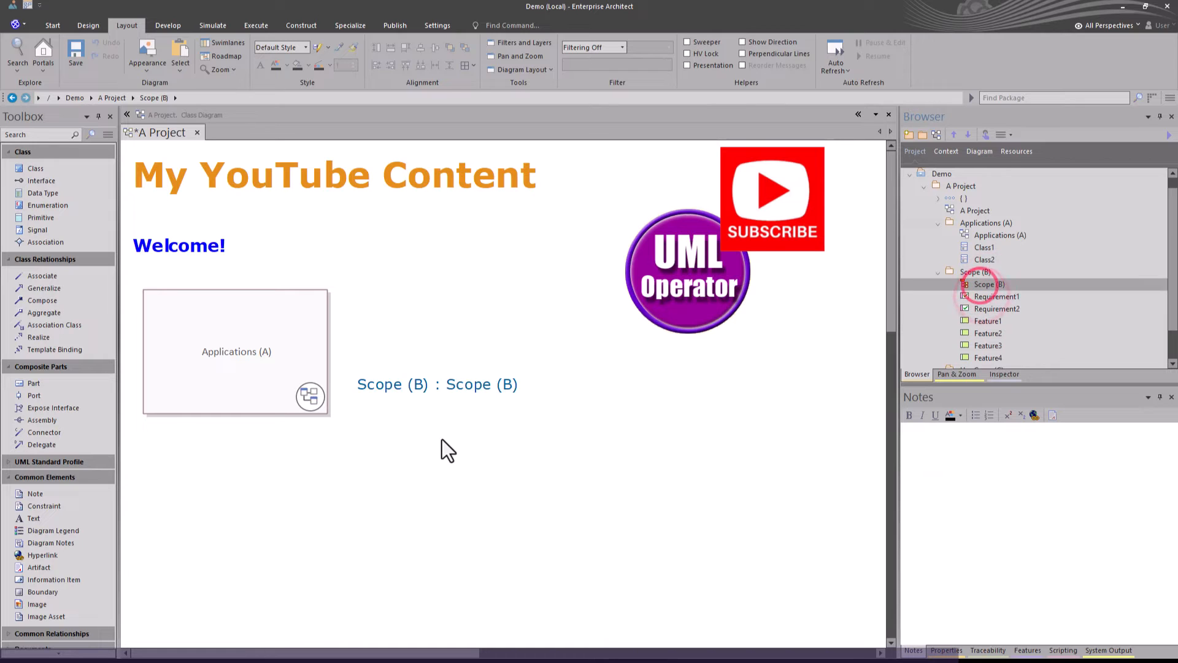
- Replace the Scope (B) hyperlink text with "The Solution for this project is relevant to the Requirements (Scope) the Client stakeholders have provided. Click for more details..."
left_click(546, 390)
left_click(978, 440)
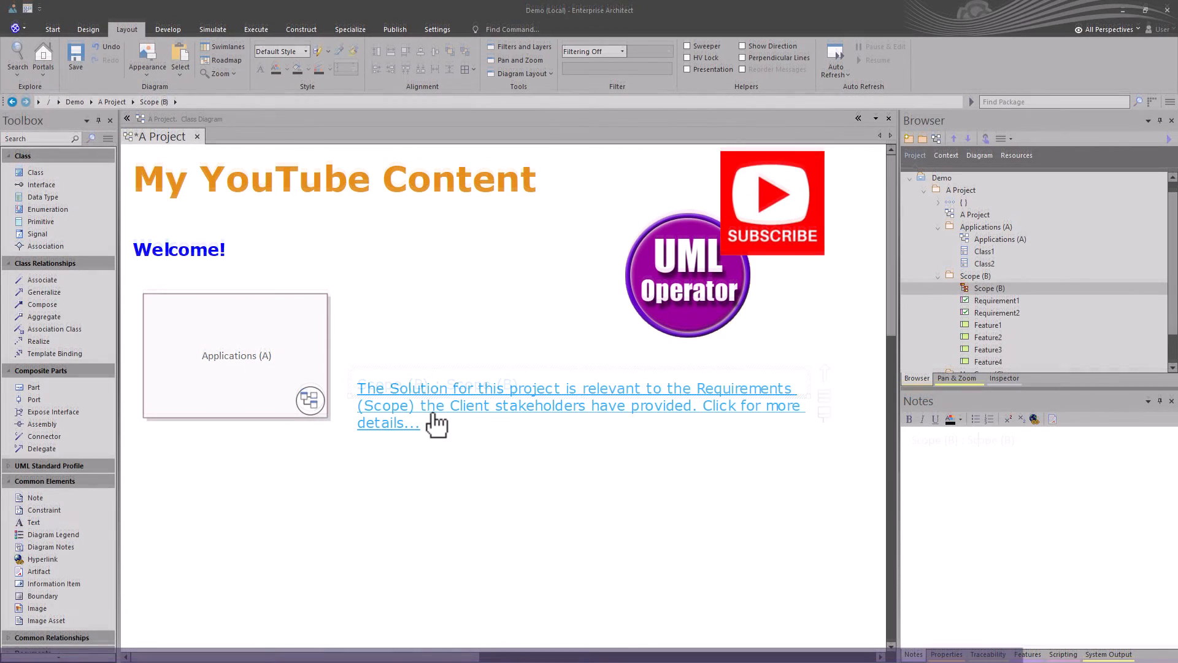
left_click(427, 400)
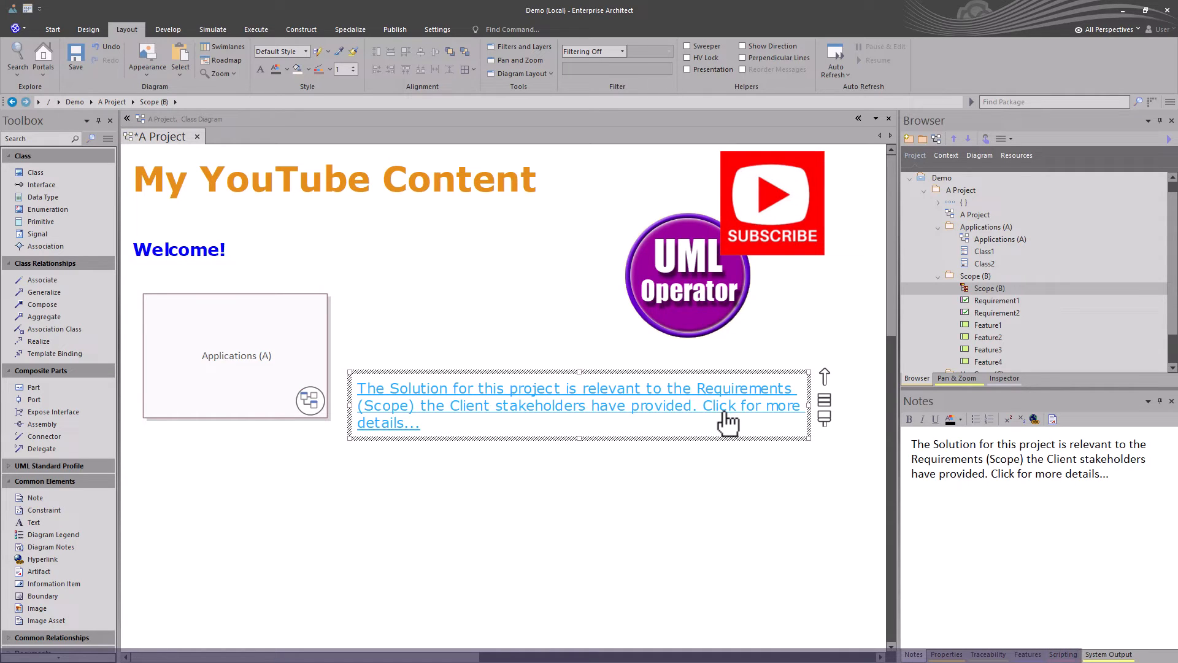
left_click(506, 419)
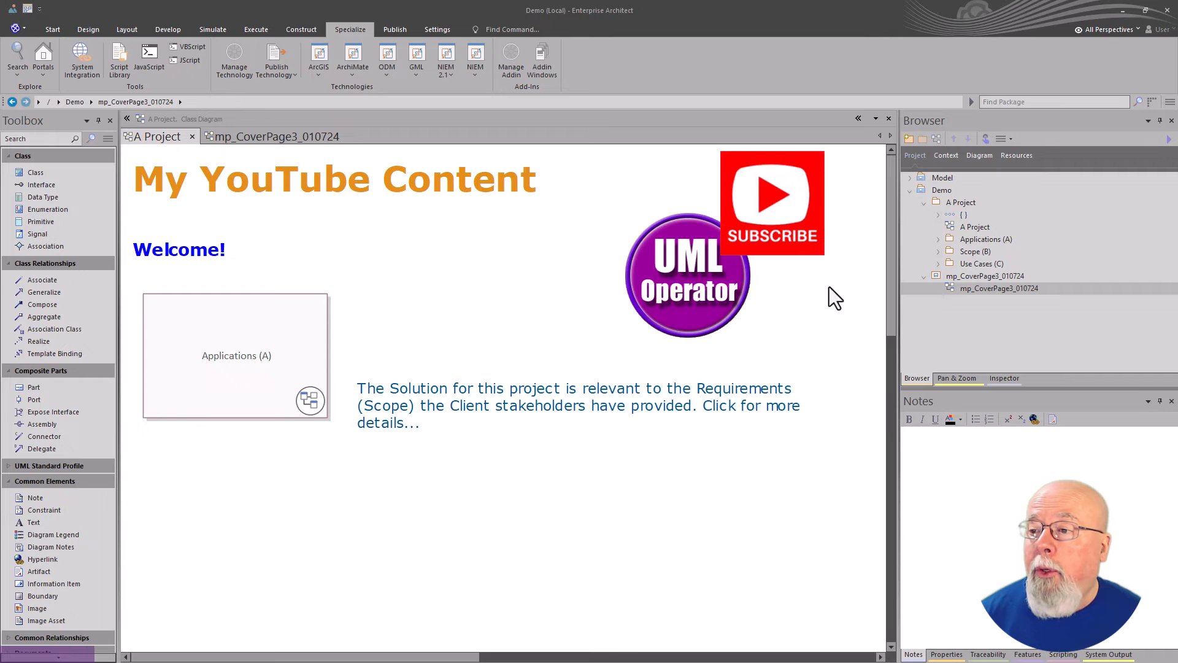
- Copy the two headings and both images from the A Project diagram and paste them as new elements into mp_CoverPage3_010724
left_click_drag(844, 291, 138, 172)
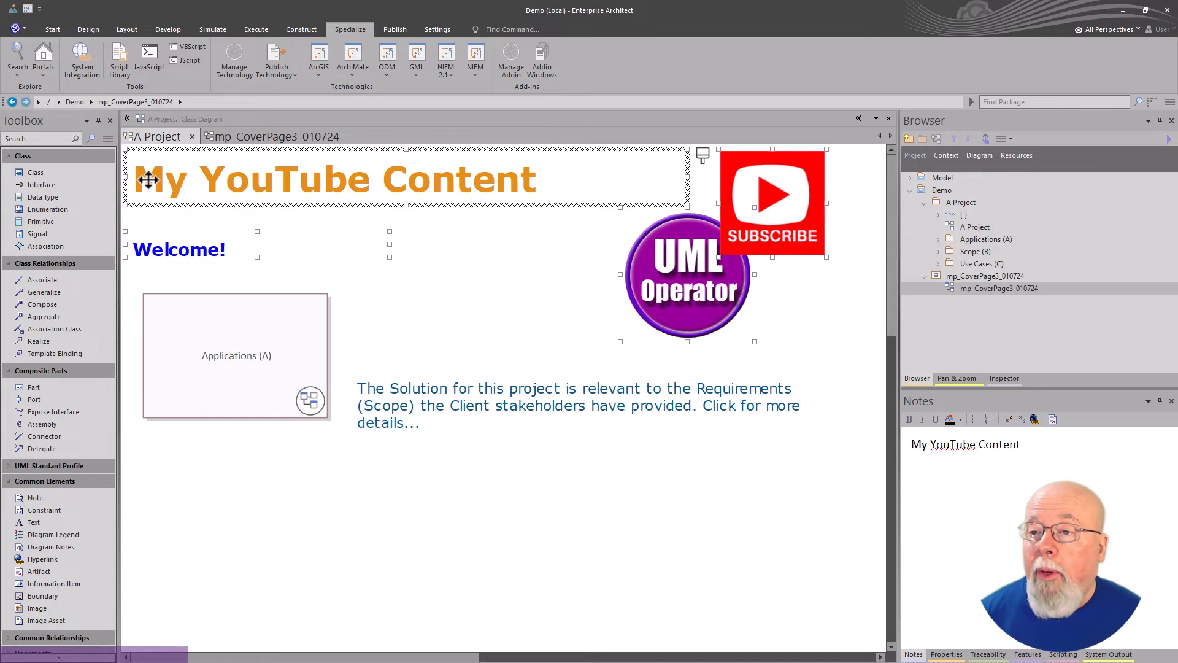
double_click(946, 296)
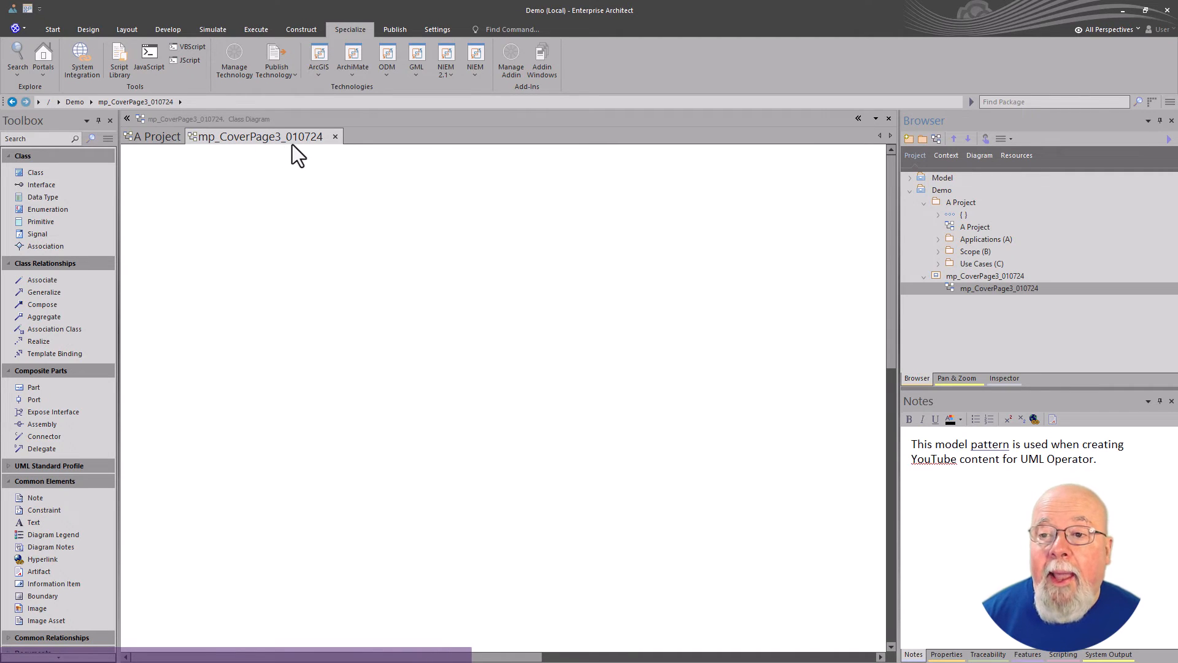
left_click(336, 237)
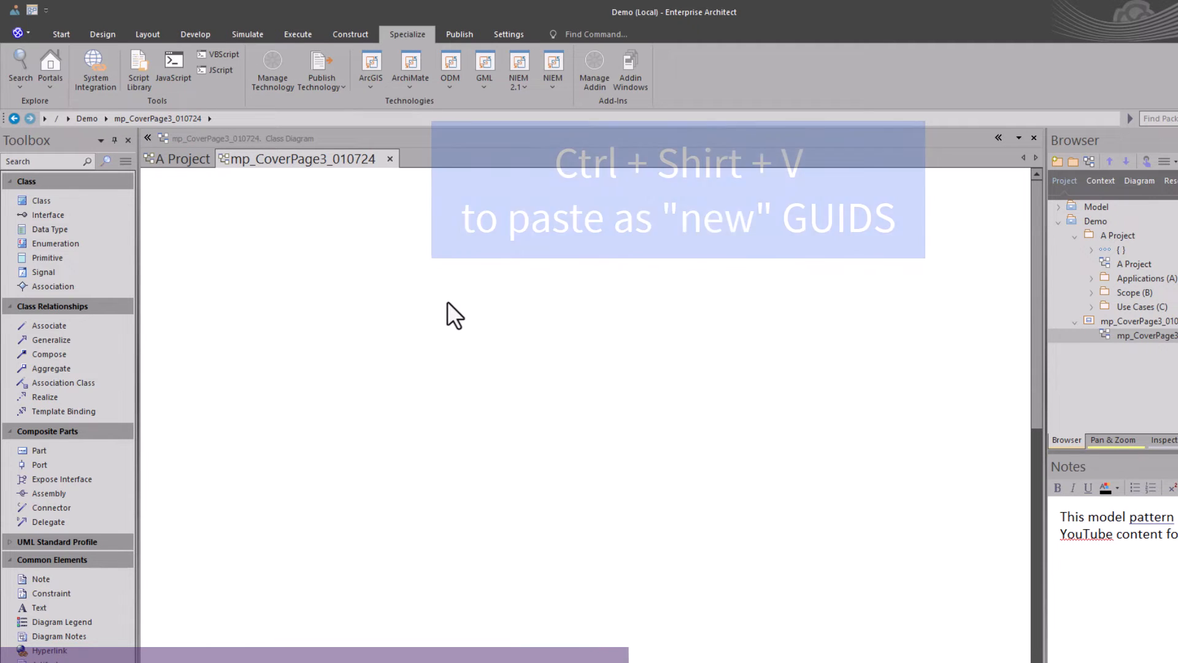
key("ctrl+shift+v")
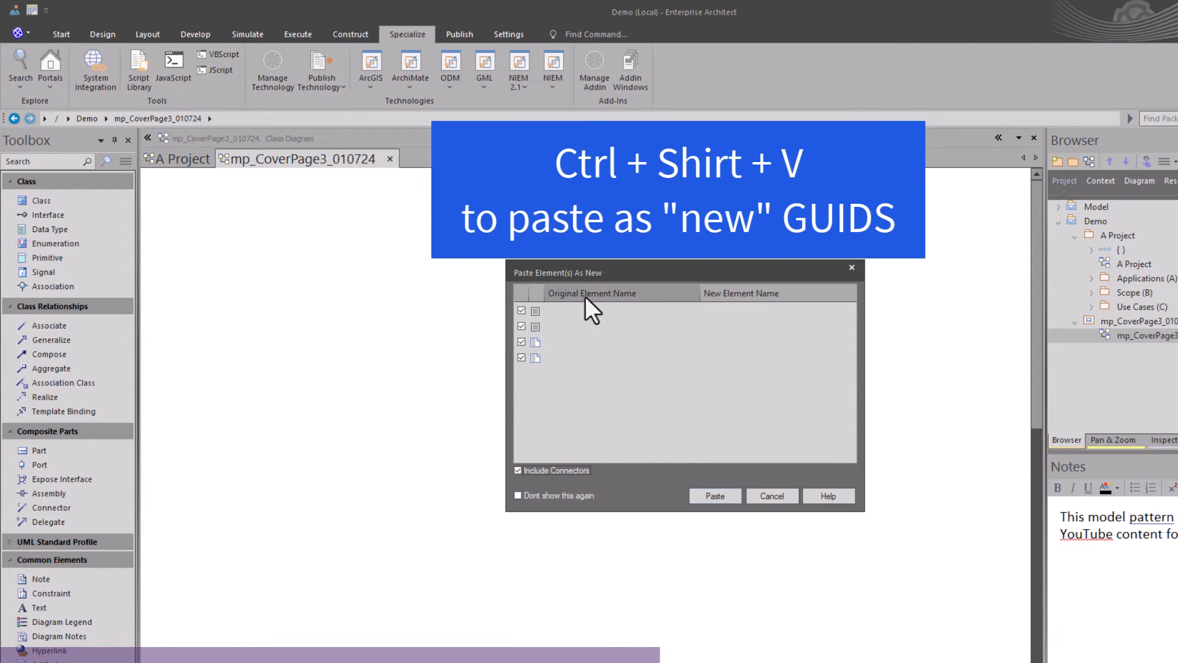
left_click(716, 496)
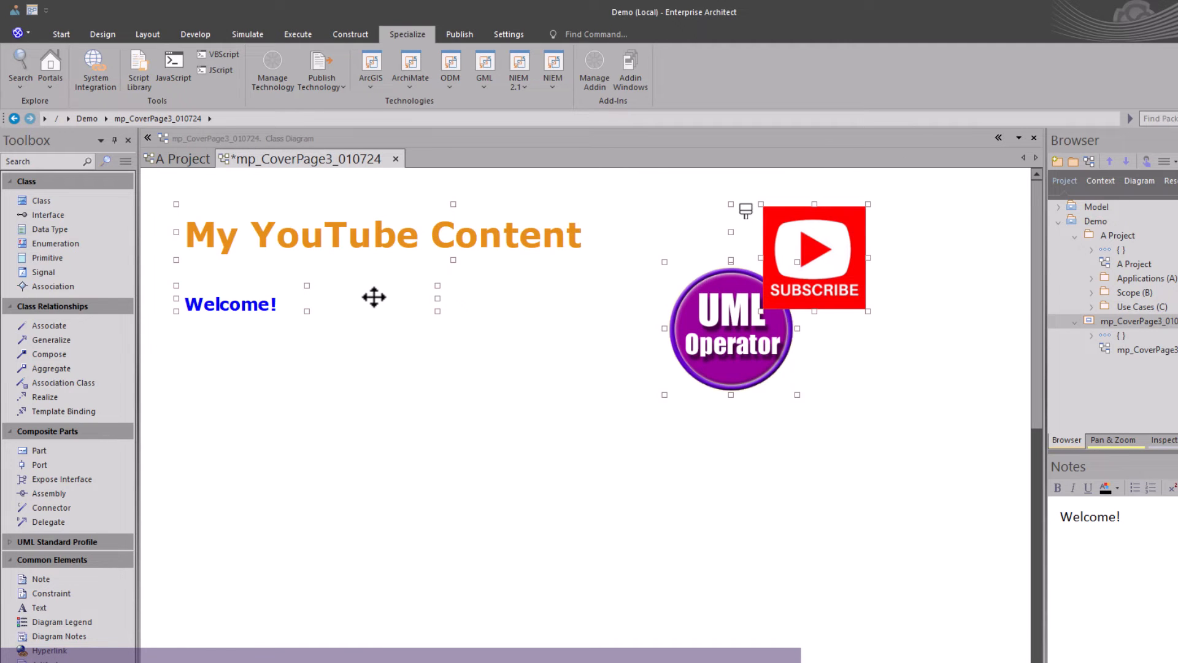
left_click(425, 380)
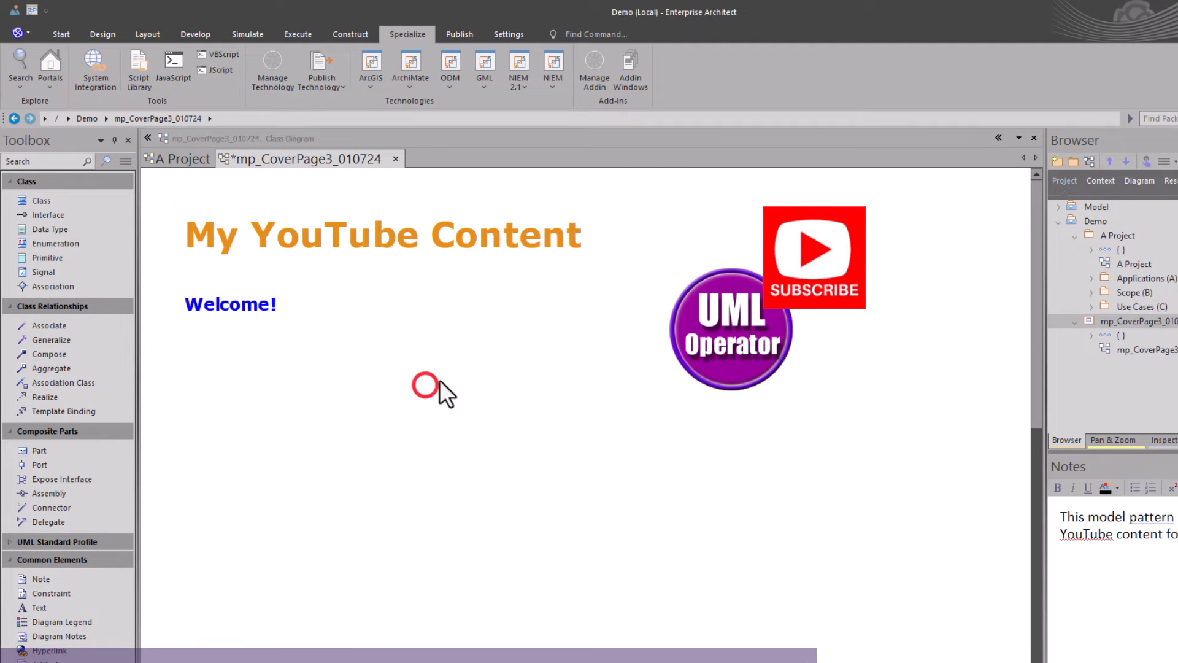
- Move the pasted headings and images together up into the upper-left corner of the diagram
left_click_drag(869, 417, 173, 202)
left_click_drag(227, 229, 202, 202)
left_click(331, 428)
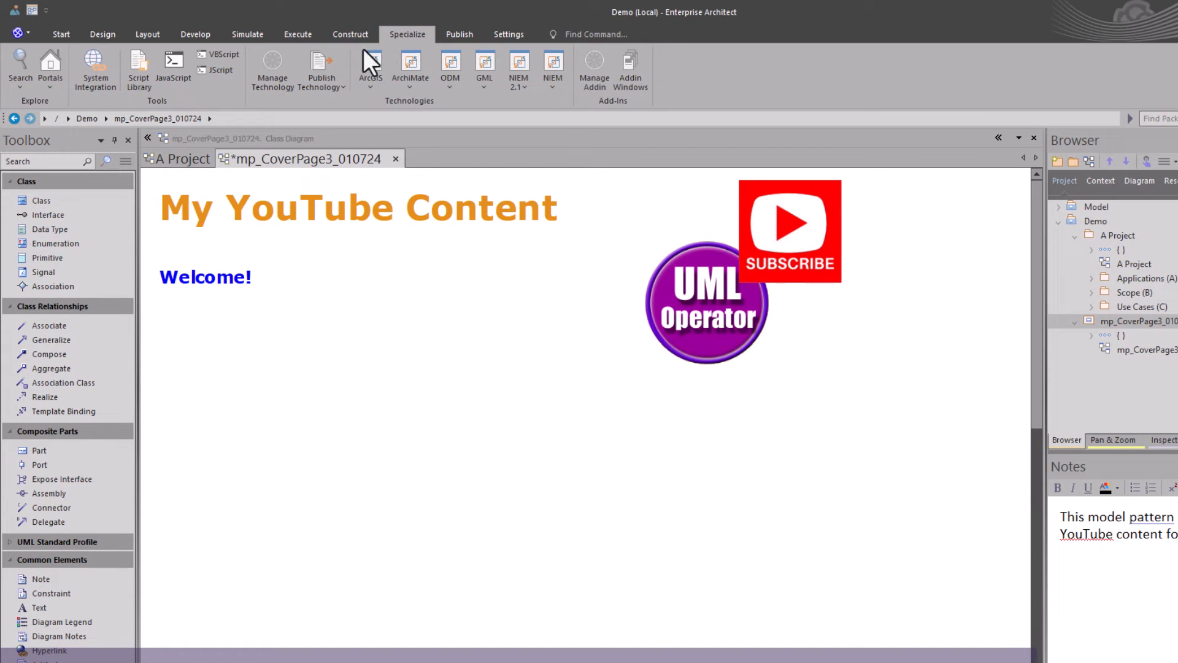
- Start publishing the mp_CoverPage3_010724 diagram as a pattern and set its category to Model Patterns
left_click(325, 87)
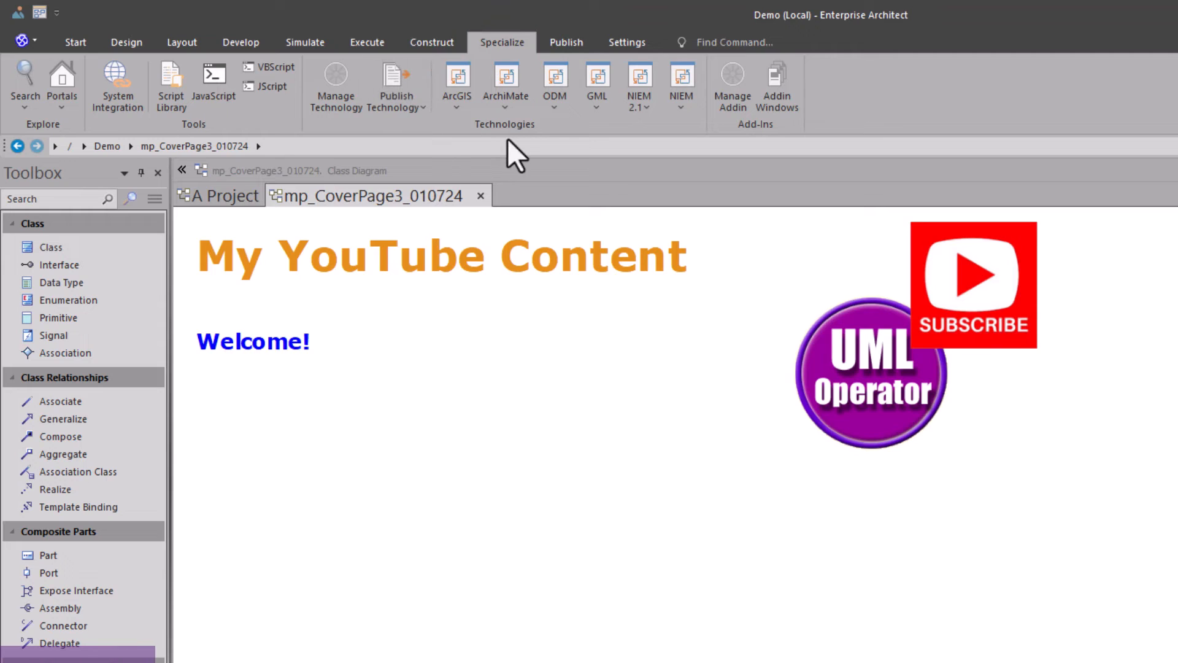
left_click(408, 105)
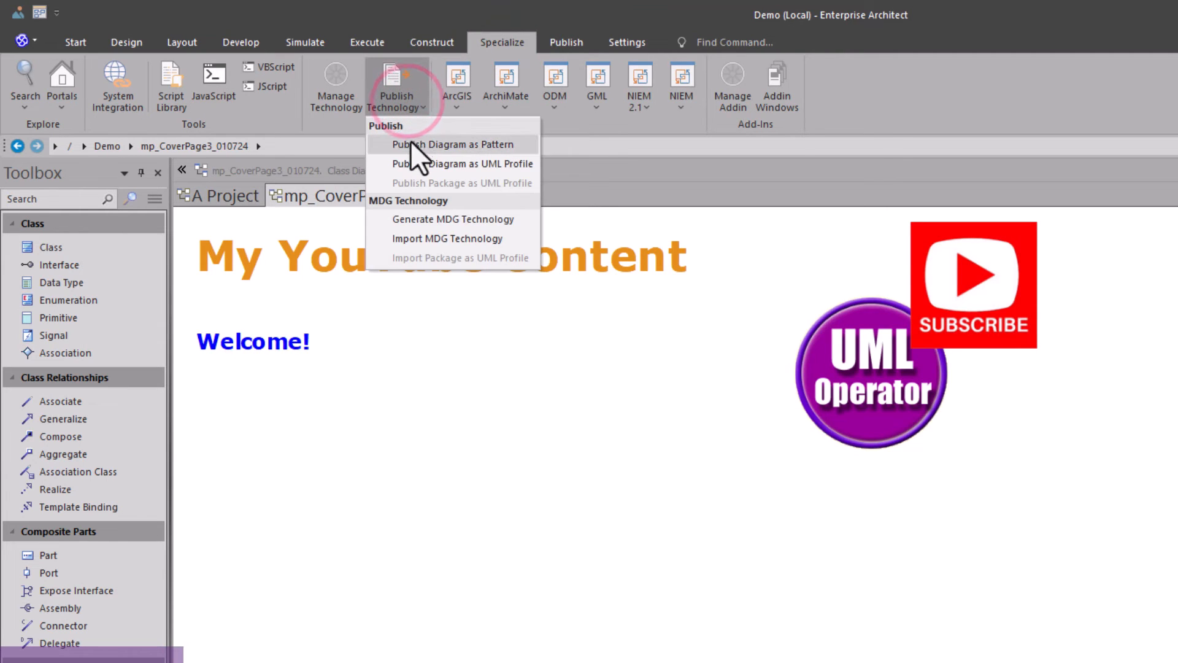
left_click(469, 145)
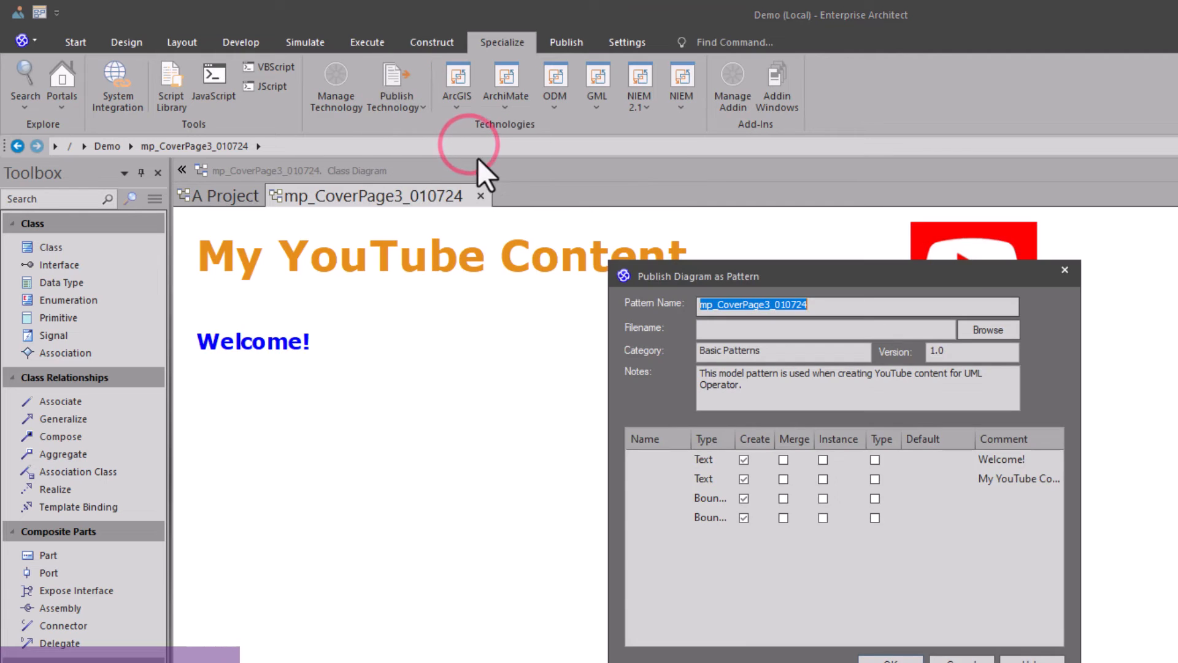
double_click(715, 350)
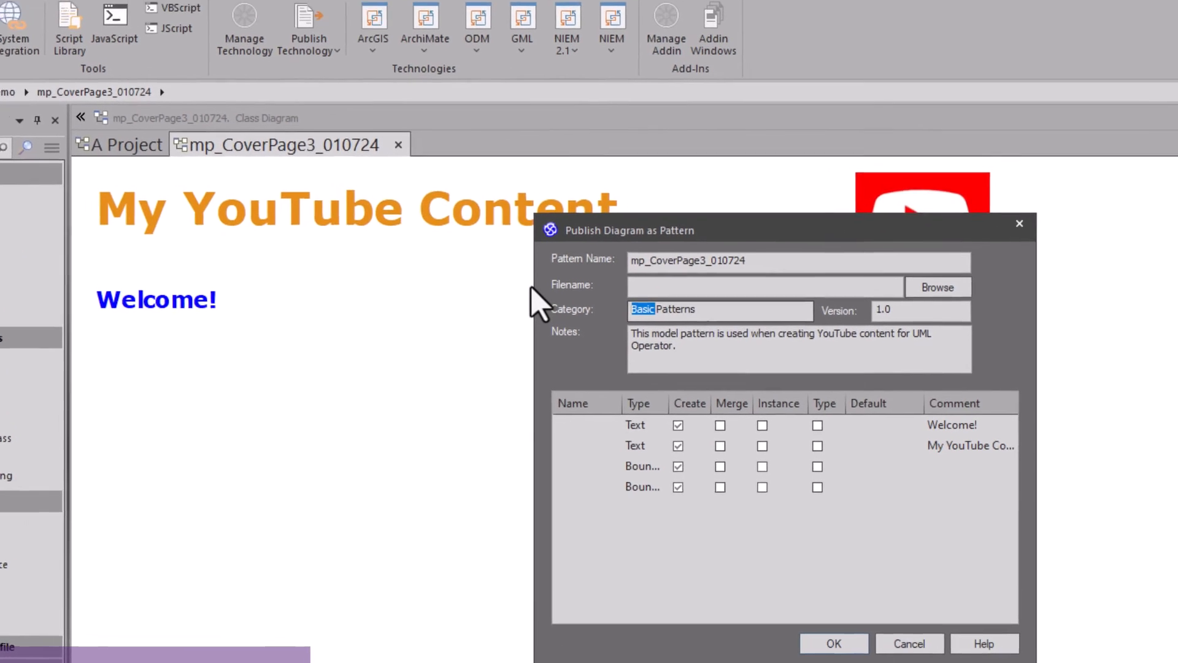
type("Model")
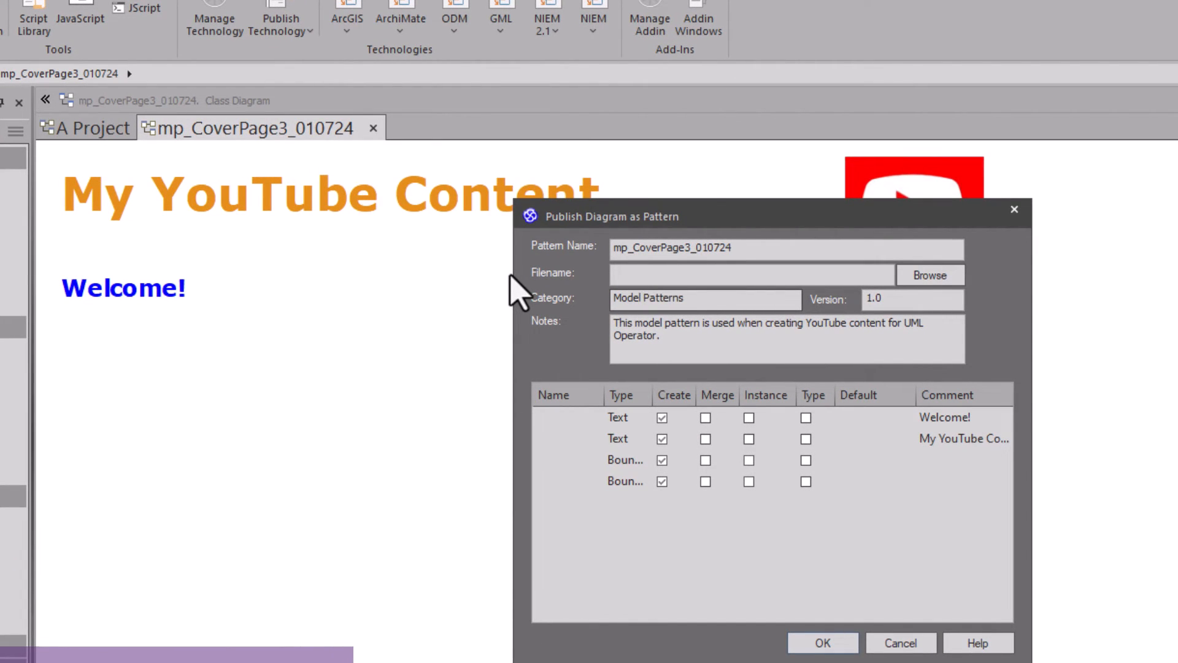
- Set the pattern's version to 0.01, keeping the Model Patterns category and the existing notes
left_click(703, 298)
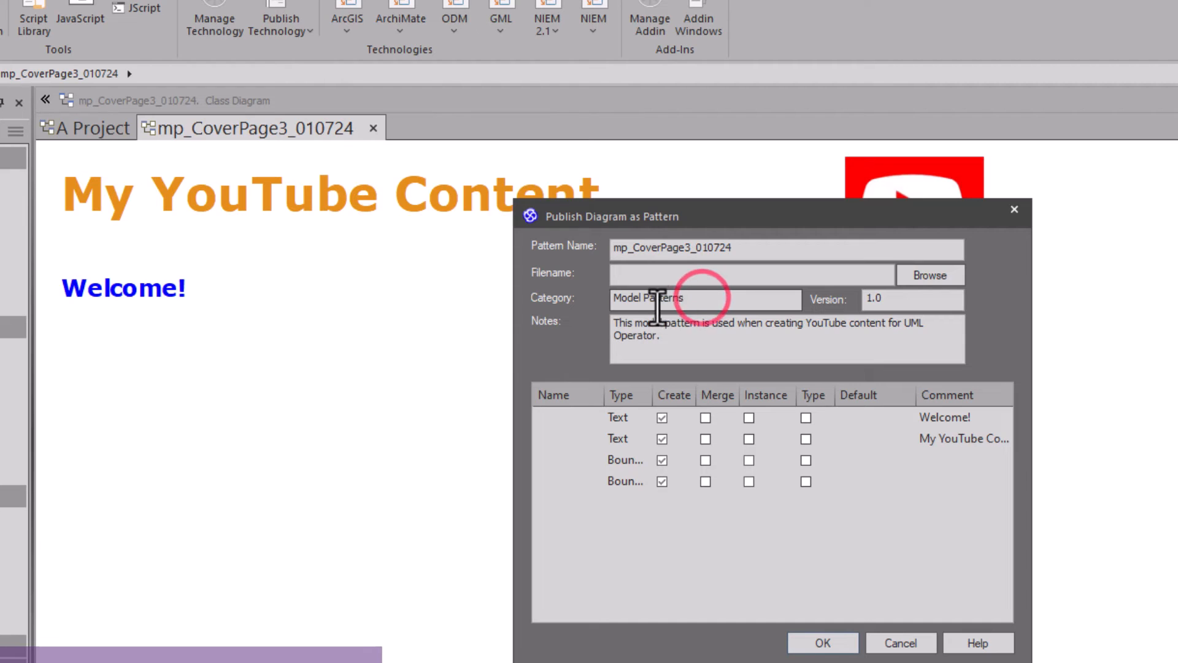
double_click(877, 298)
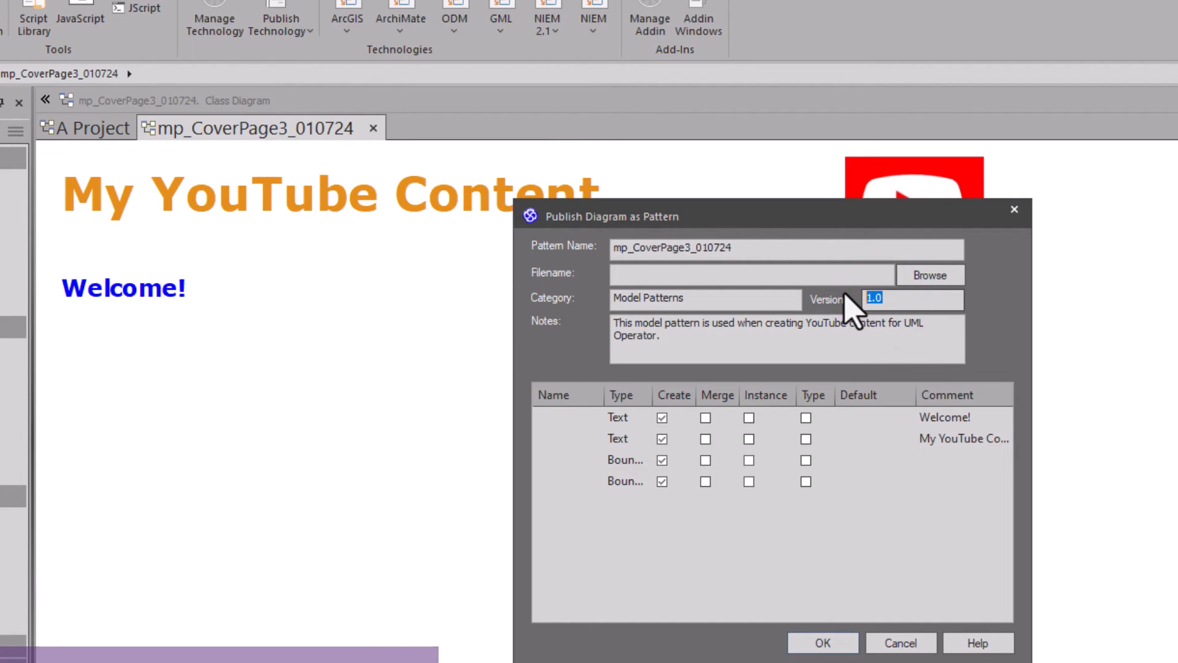
type("0.01")
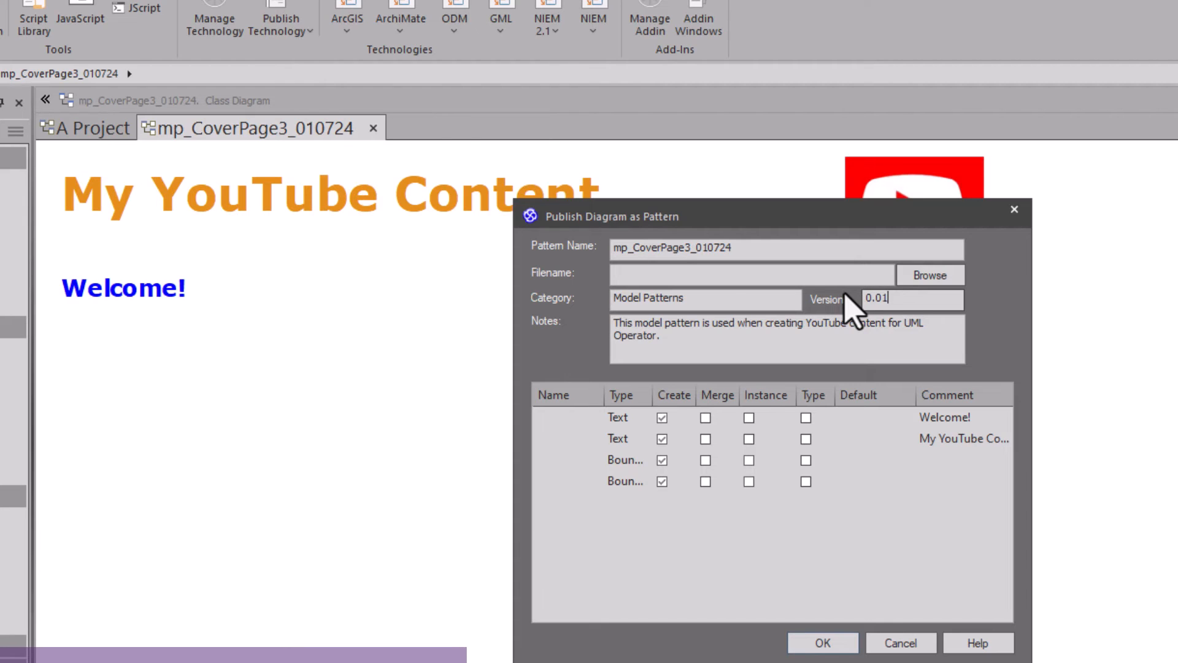
left_click(669, 335)
left_click_drag(661, 336, 614, 322)
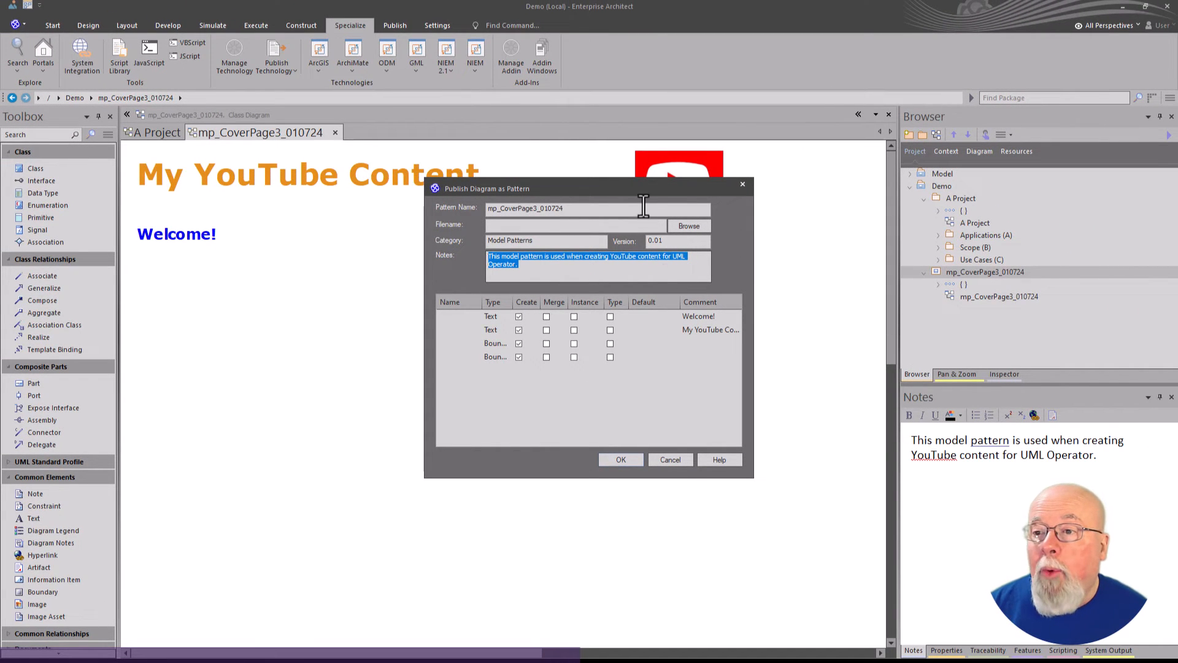
left_click_drag(583, 208, 486, 222)
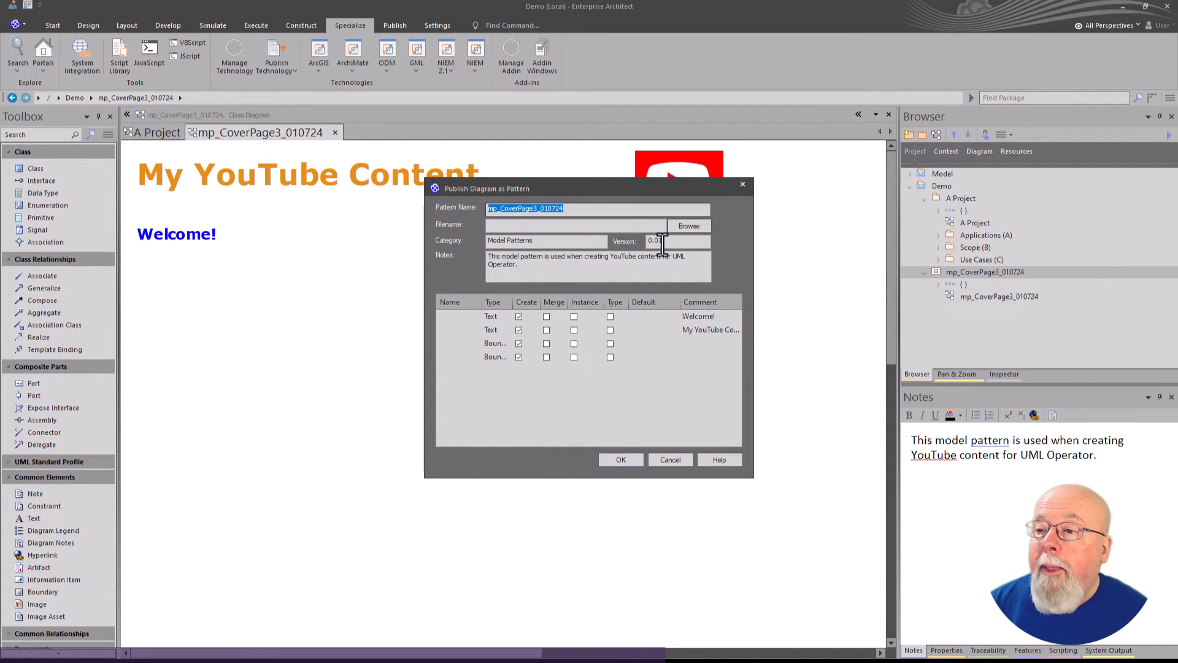
left_click(689, 225)
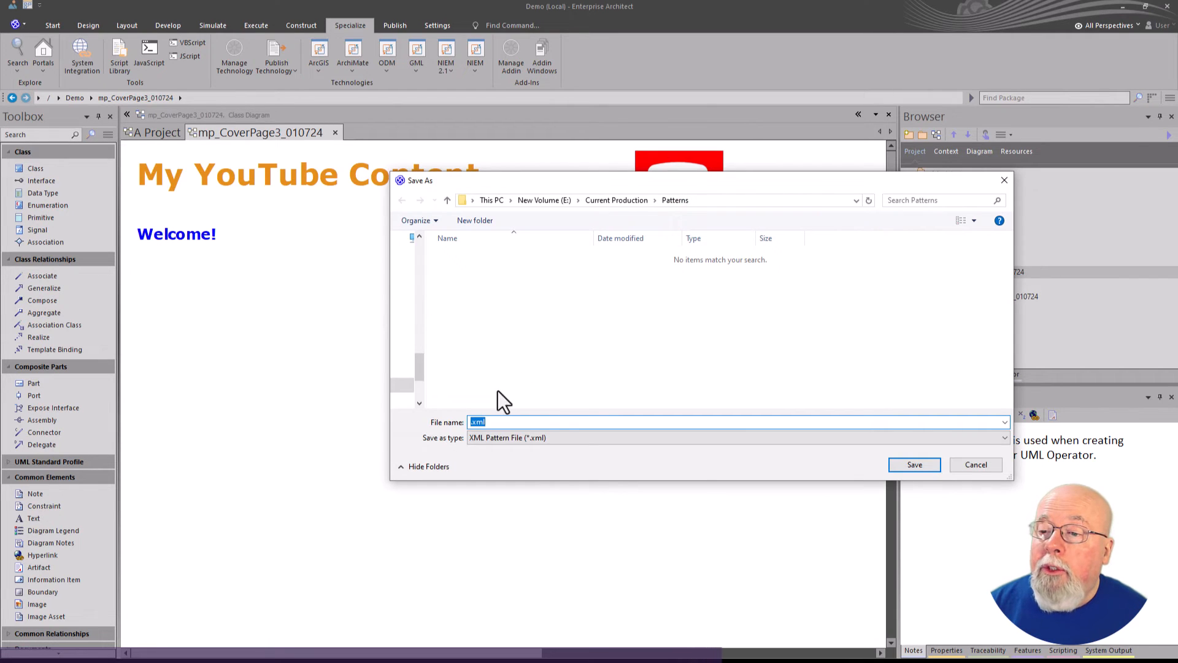
left_click(979, 466)
- Select the full pattern name mp_CoverPage3_010724 for copying
double_click(561, 208)
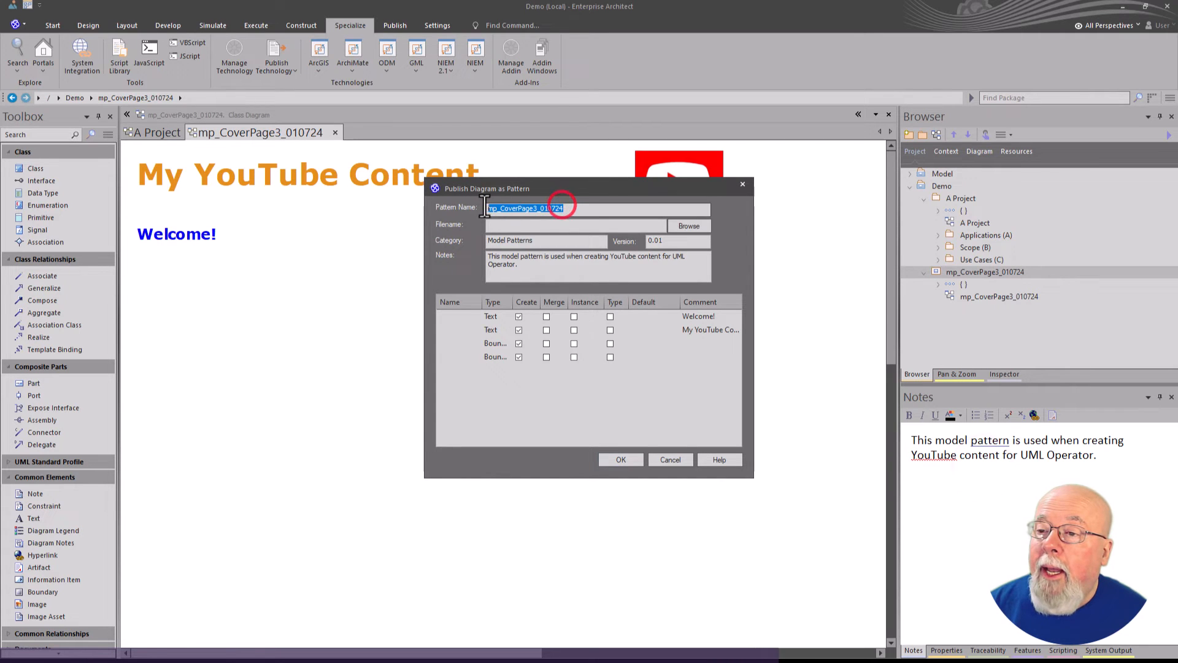